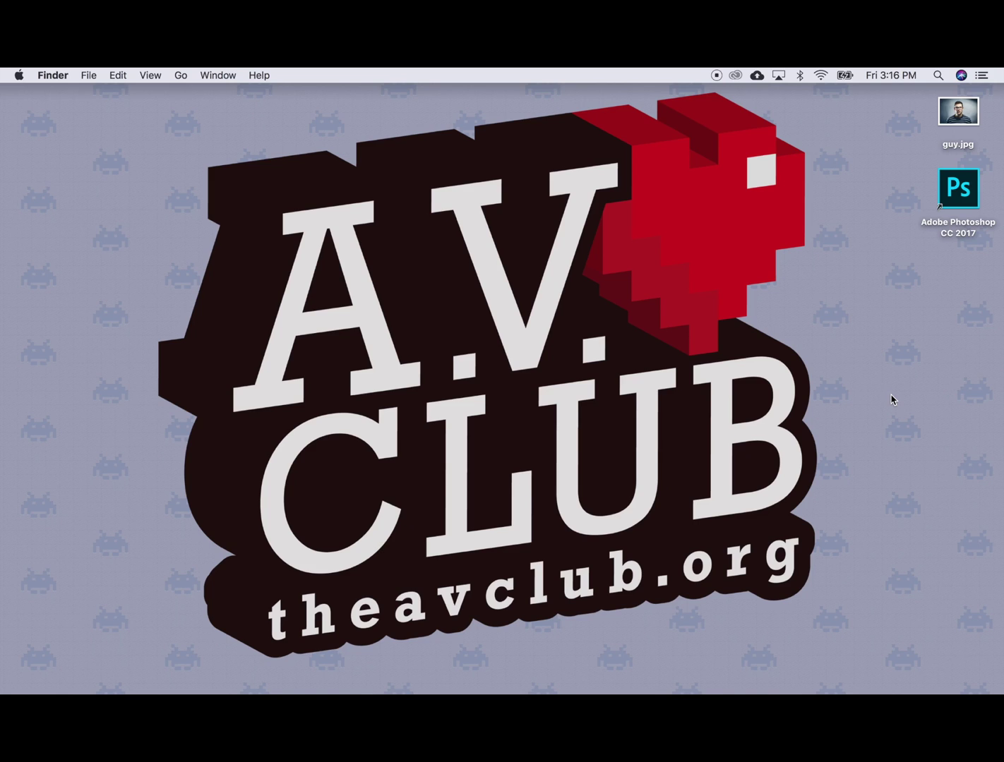
View guy.jpg in Preview, close it, and launch Adobe Photoshop CC 2017 from the desktop.
double_click(965, 121)
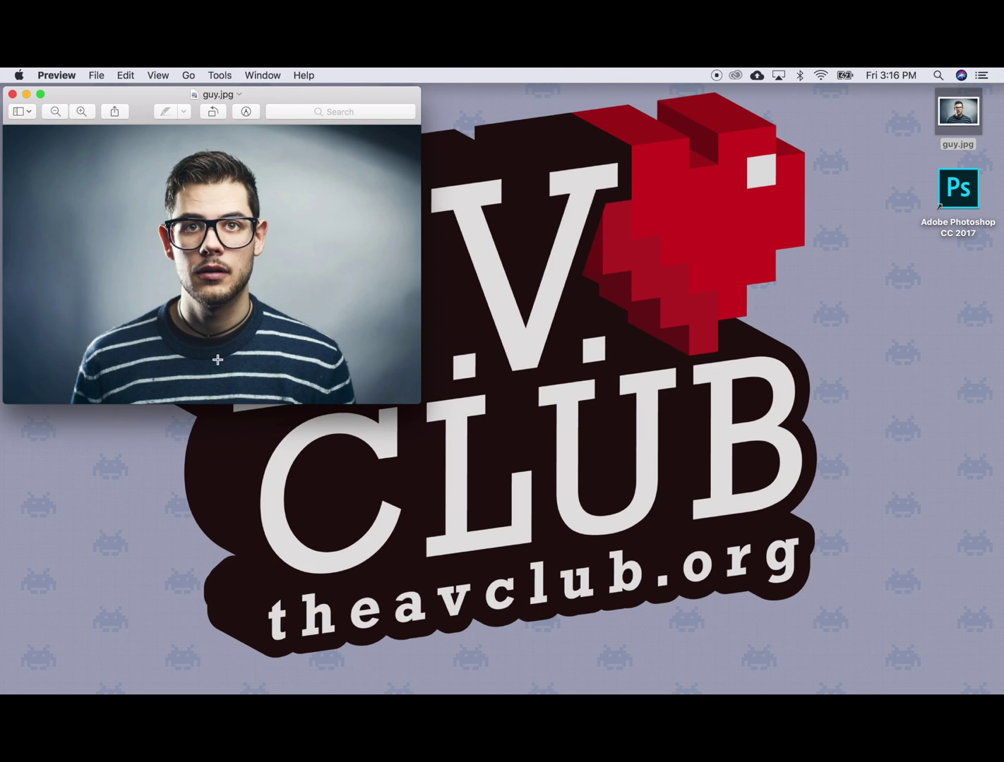
key(super+q)
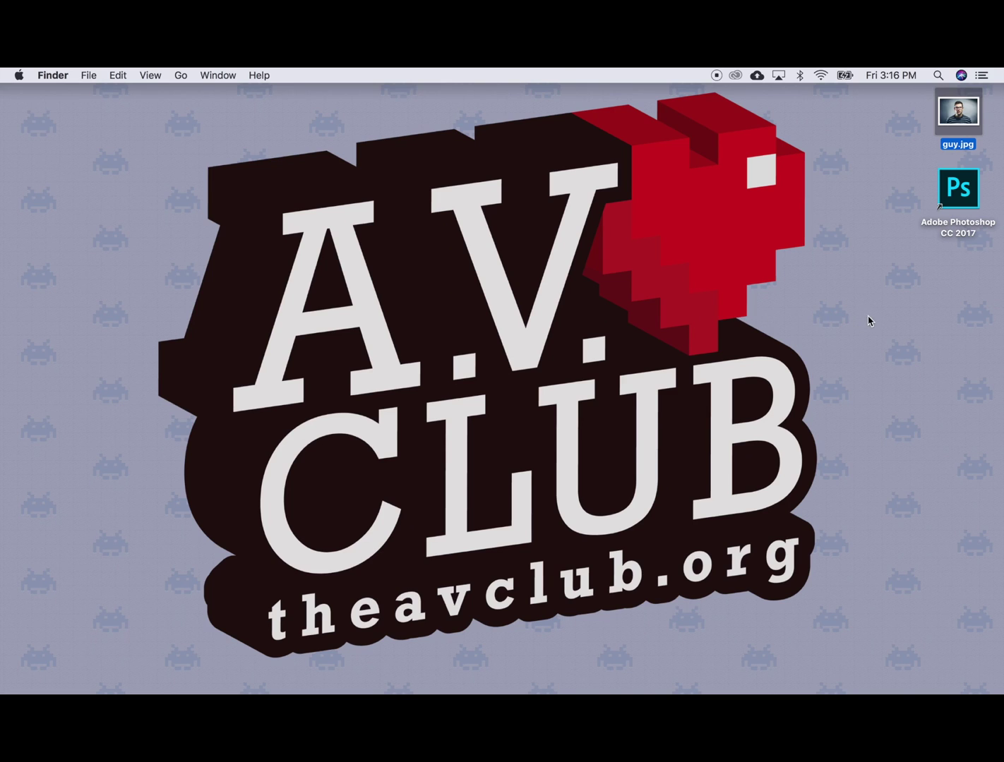
double_click(957, 195)
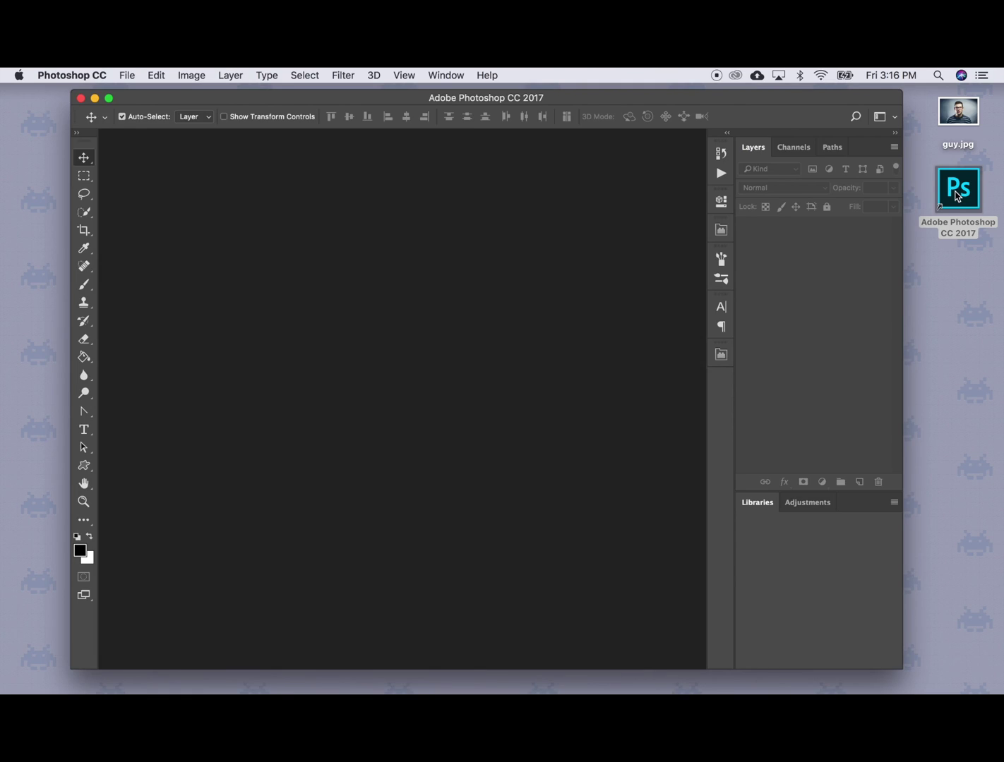
Open guy.jpg in Photoshop and pick the Crop tool's W x H x Resolution preset.
drag(957, 115, 399, 390)
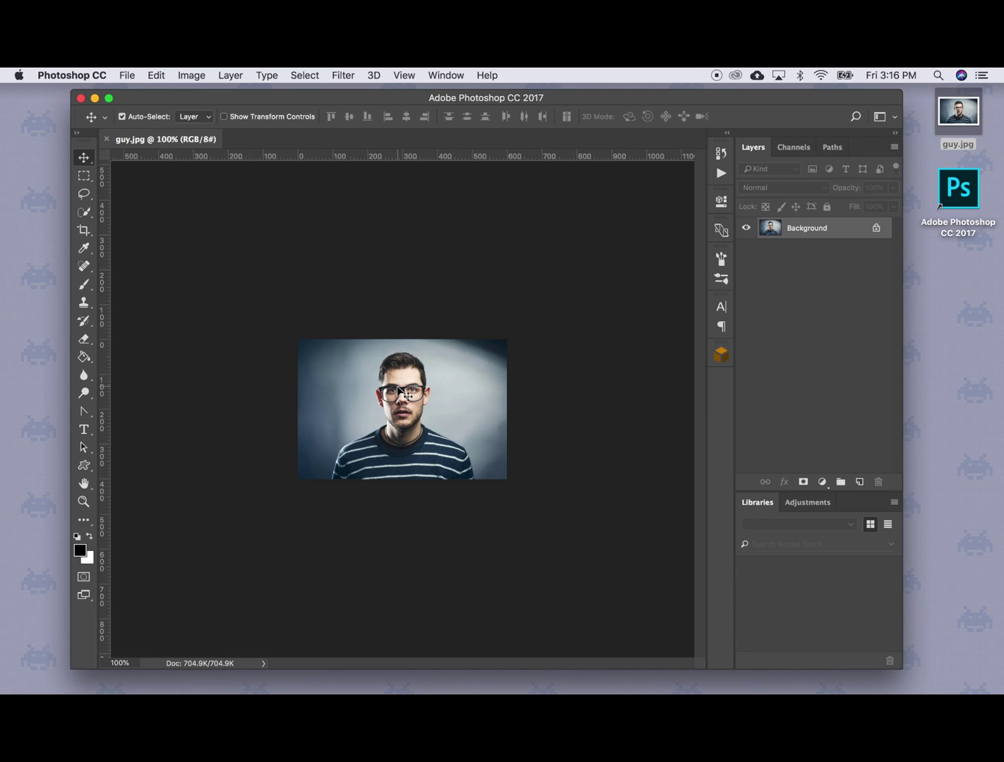
scroll(400, 392, up, 5)
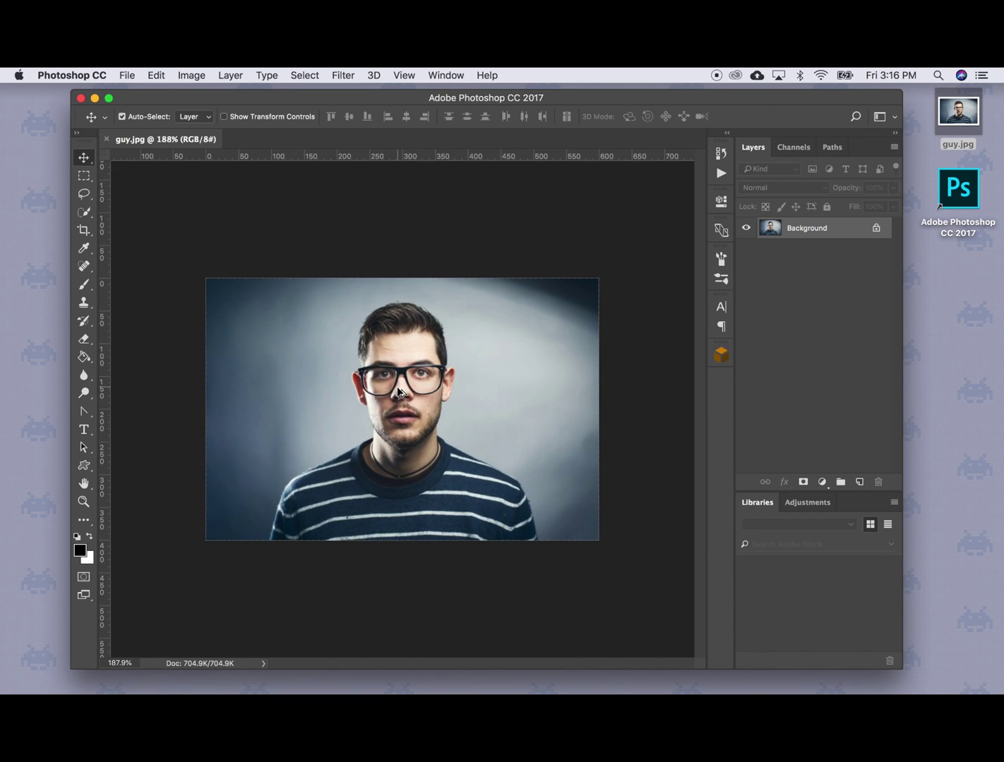
click(84, 233)
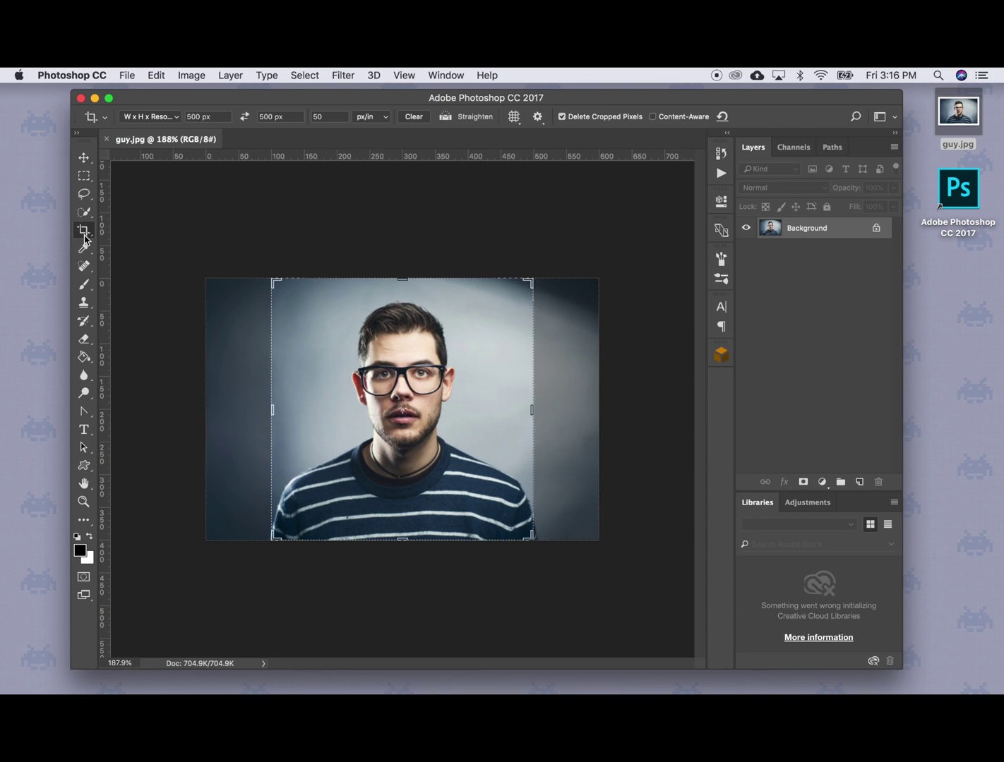
click(176, 117)
click(172, 117)
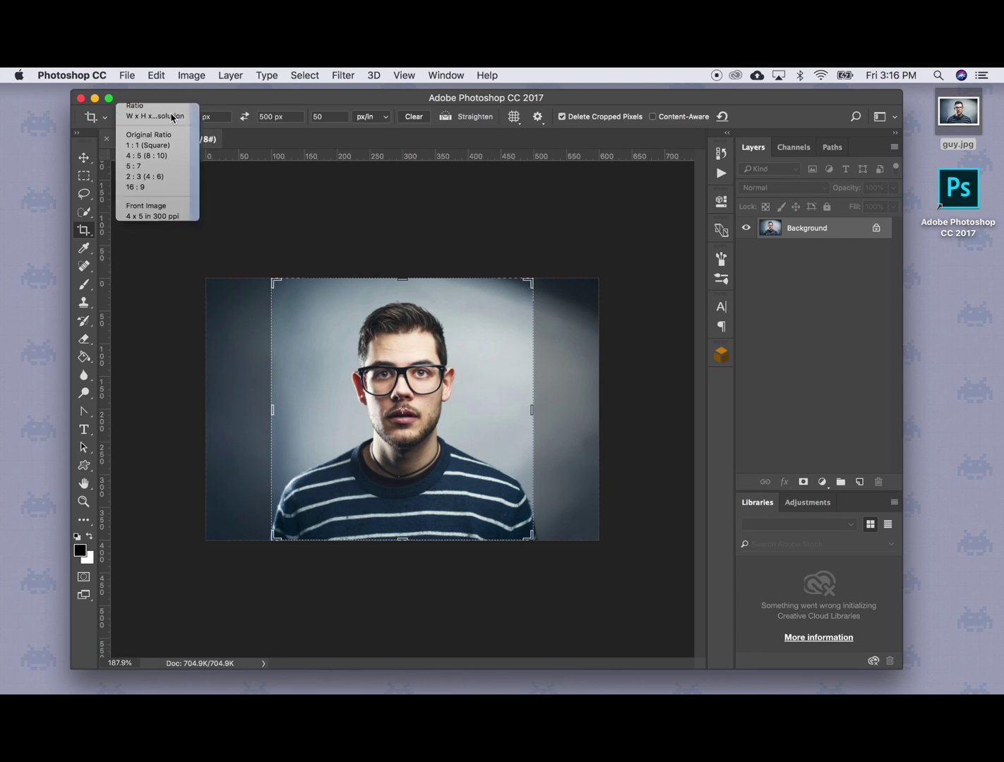
Crop the photo to a 500 × 500 px square at 50 px/in around the man.
click(218, 118)
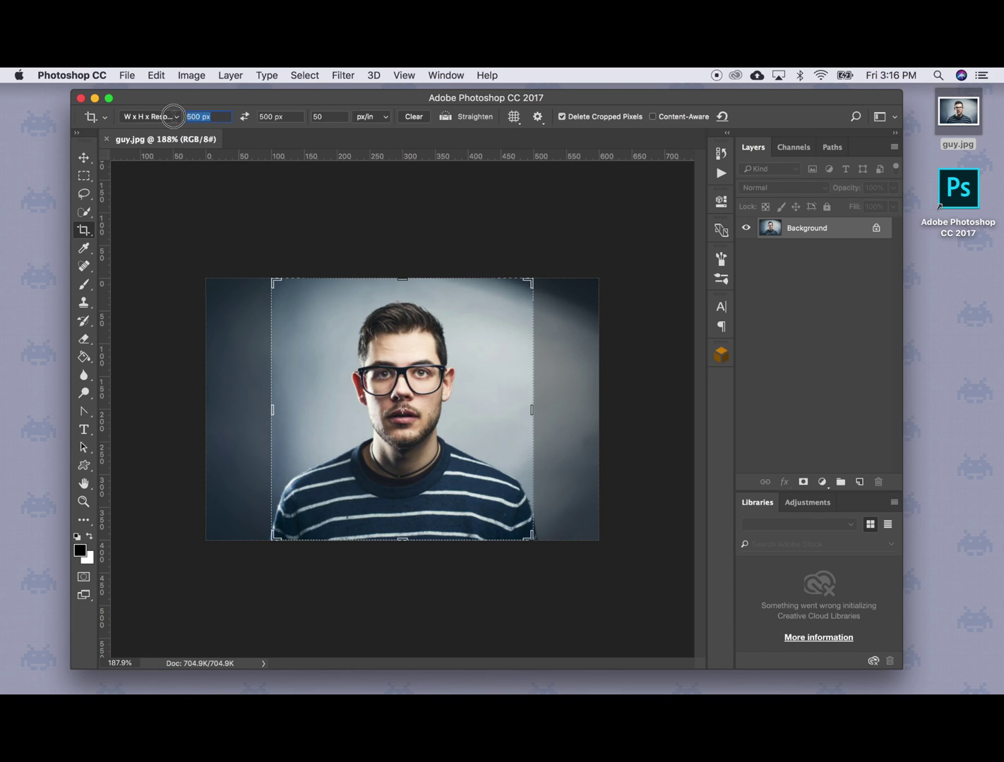
click(288, 117)
click(317, 117)
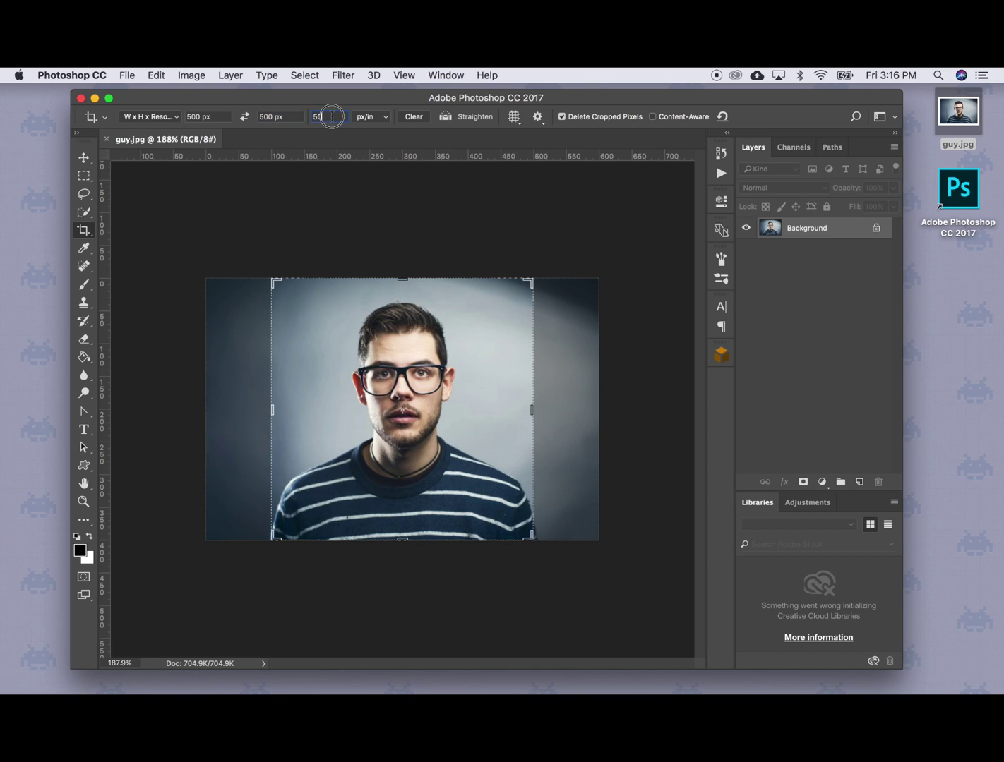
click(386, 123)
click(387, 121)
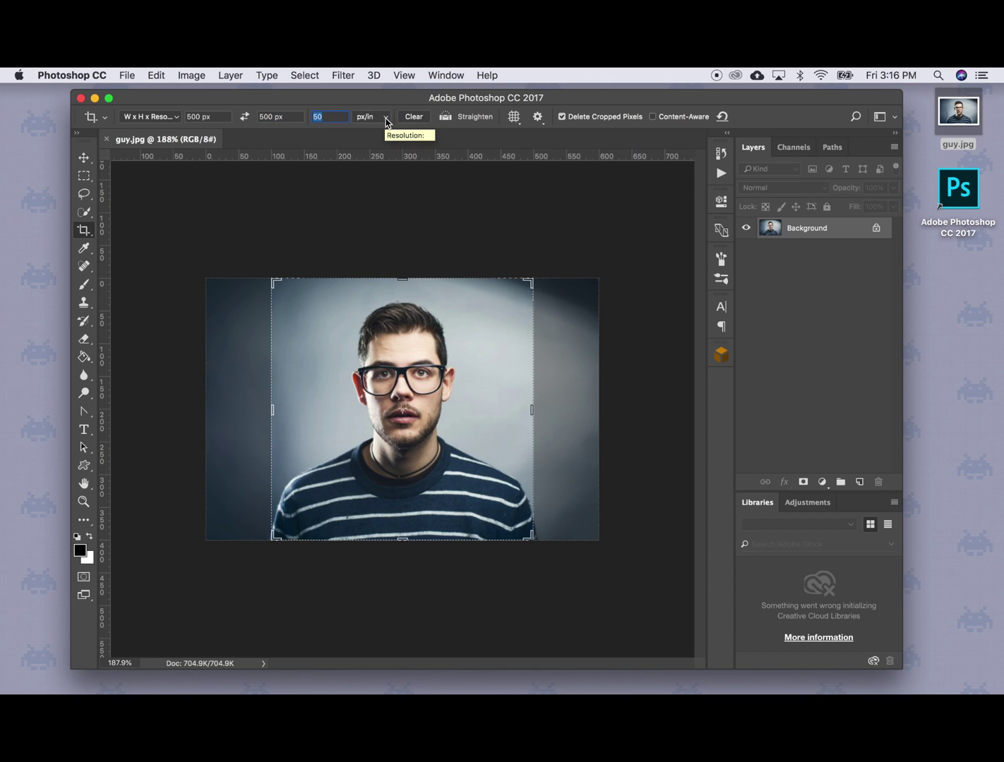
click(408, 219)
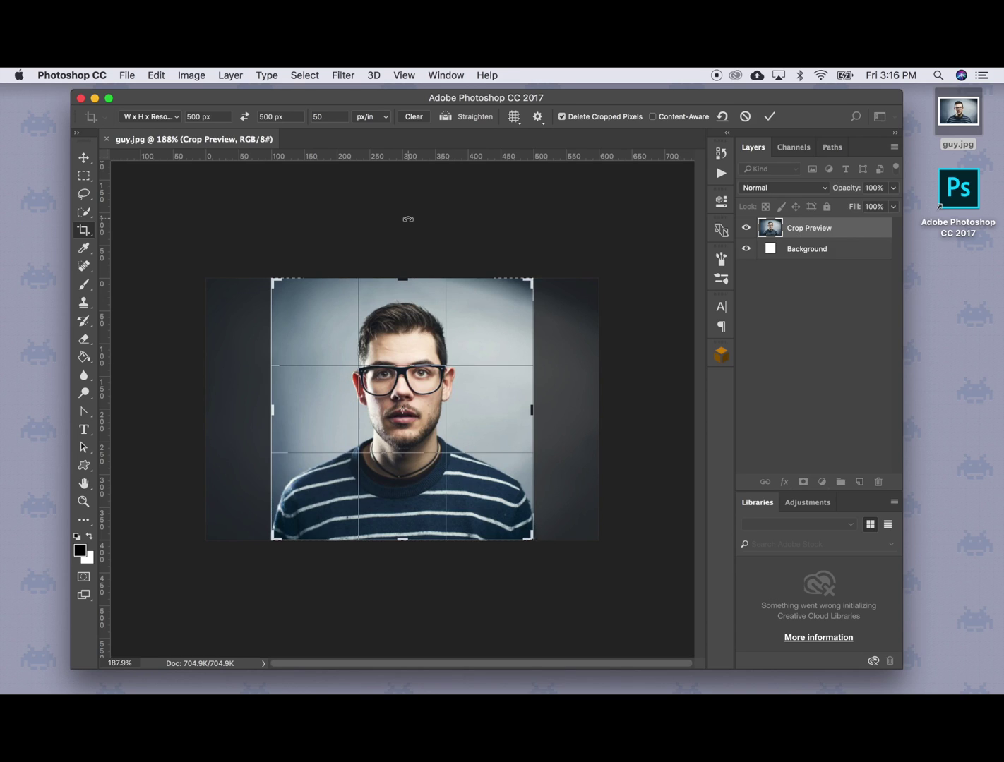
key(Return)
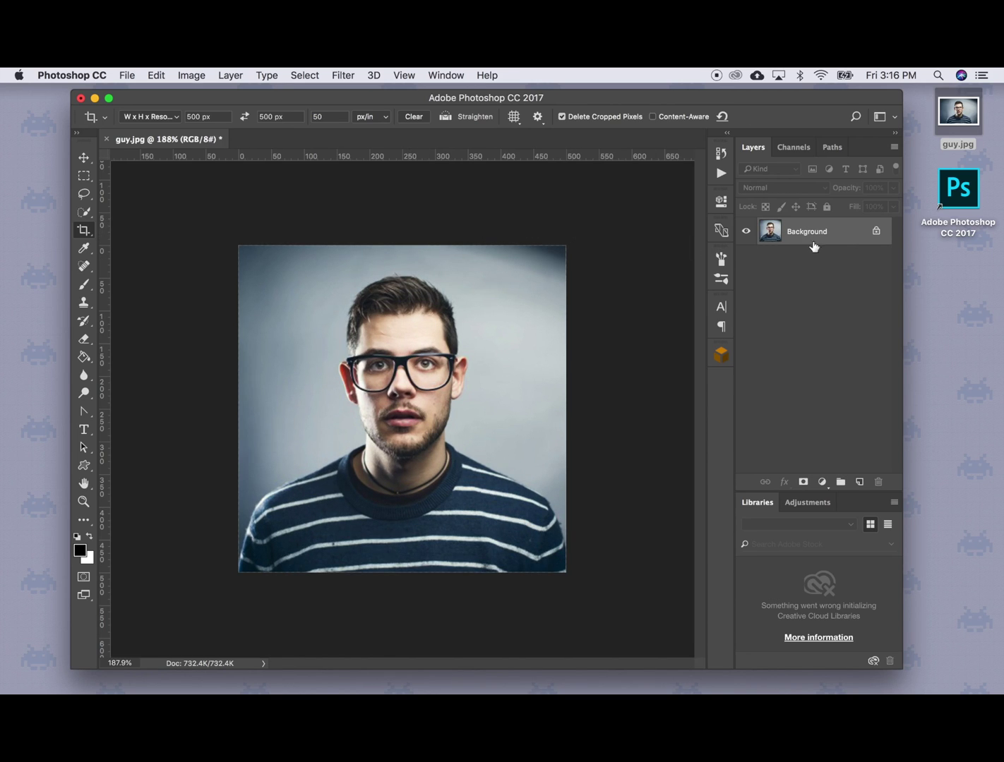
Duplicate the Background layer, hide the original, and set Quick Selection to add mode.
drag(836, 230, 861, 484)
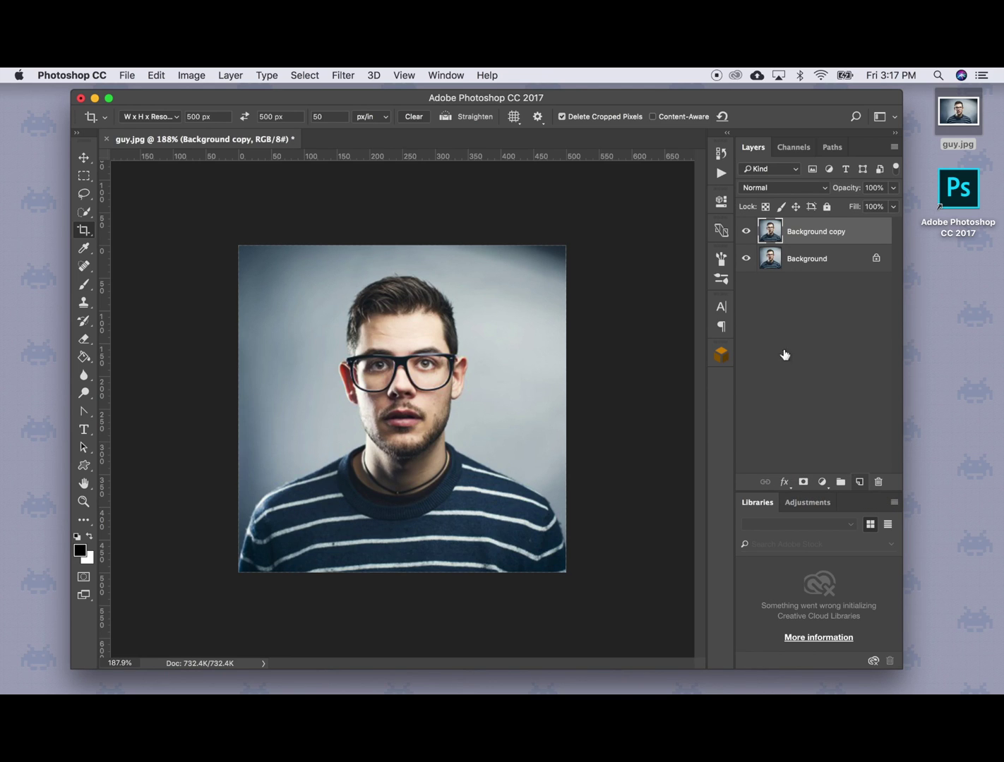
click(747, 259)
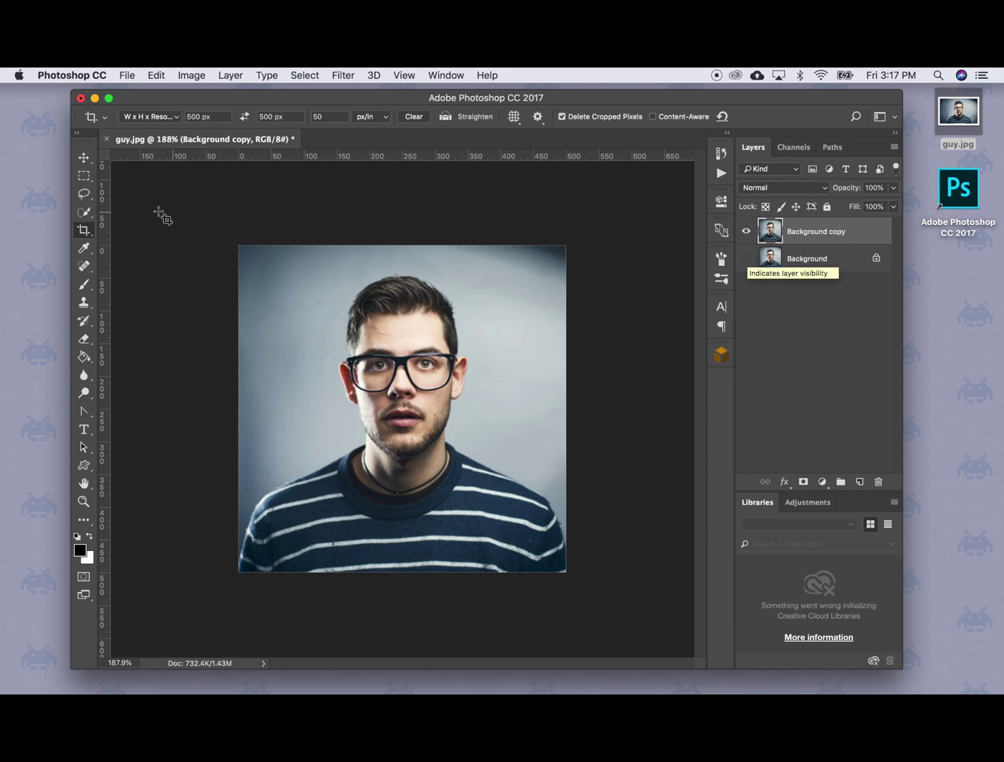
click(86, 213)
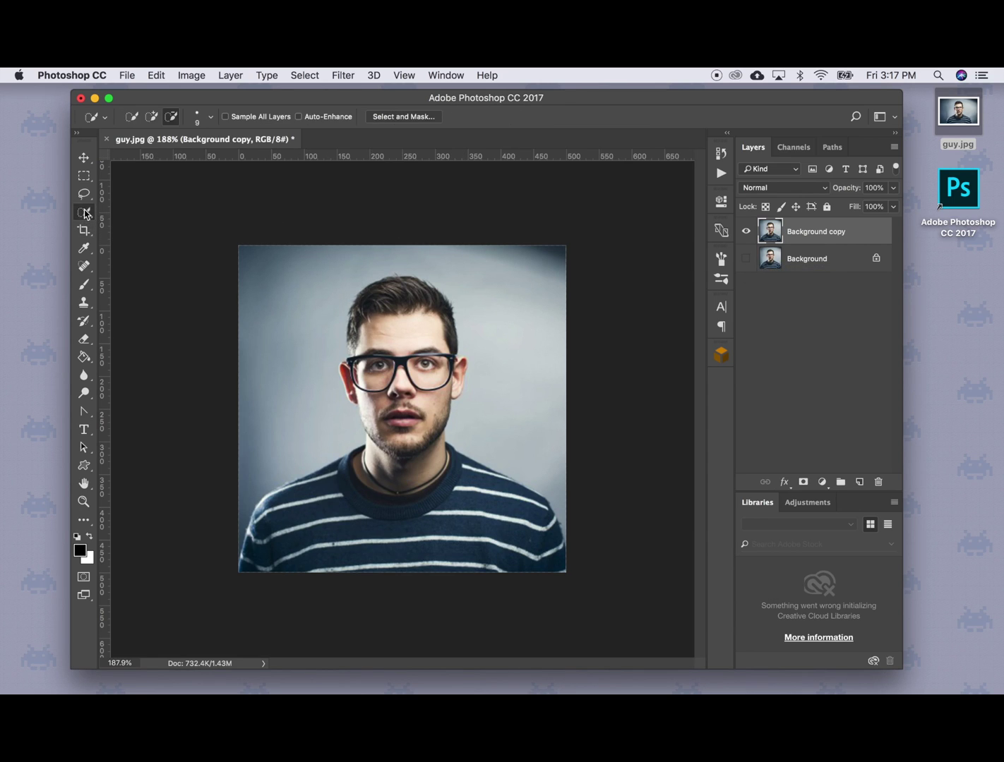
click(152, 118)
Quick-select the man's head and shoulders, then switch to subtract mode to refine the shoulder.
mouse_move(253, 562)
mouse_down()
mouse_move(254, 522)
mouse_move(299, 492)
mouse_move(327, 498)
mouse_move(314, 513)
mouse_move(324, 558)
mouse_move(427, 570)
mouse_move(427, 541)
mouse_move(330, 476)
mouse_move(308, 484)
mouse_move(377, 468)
mouse_move(484, 523)
mouse_move(513, 530)
mouse_move(530, 512)
mouse_move(516, 492)
mouse_move(443, 461)
mouse_move(405, 413)
mouse_move(356, 392)
mouse_move(350, 328)
mouse_move(380, 294)
mouse_move(399, 298)
mouse_move(433, 333)
mouse_move(459, 375)
mouse_up()
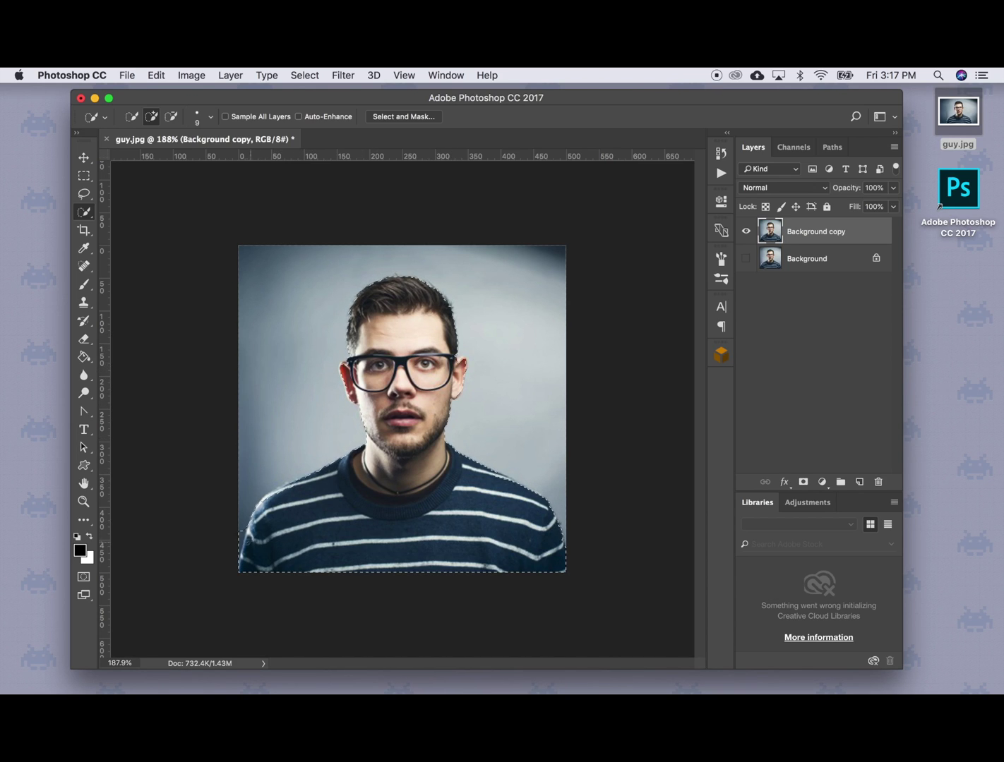
click(170, 117)
scroll(241, 549, up, 5)
scroll(161, 554, down, 3)
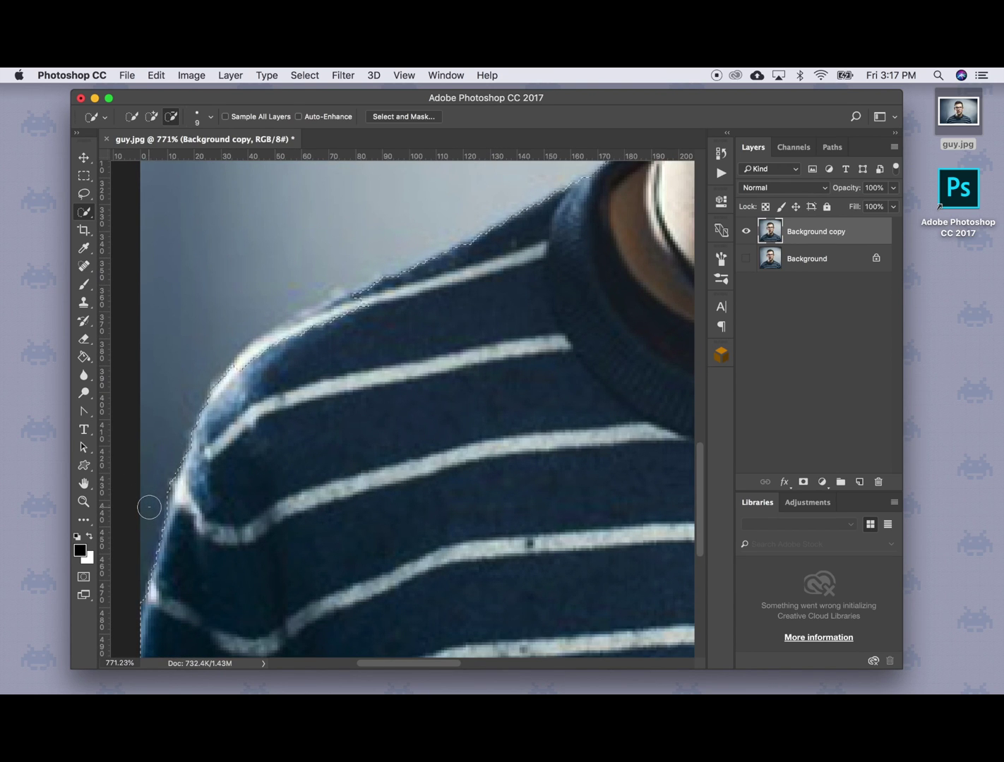
scroll(147, 507, down, 5)
scroll(283, 485, down, 3)
scroll(286, 484, up, 2)
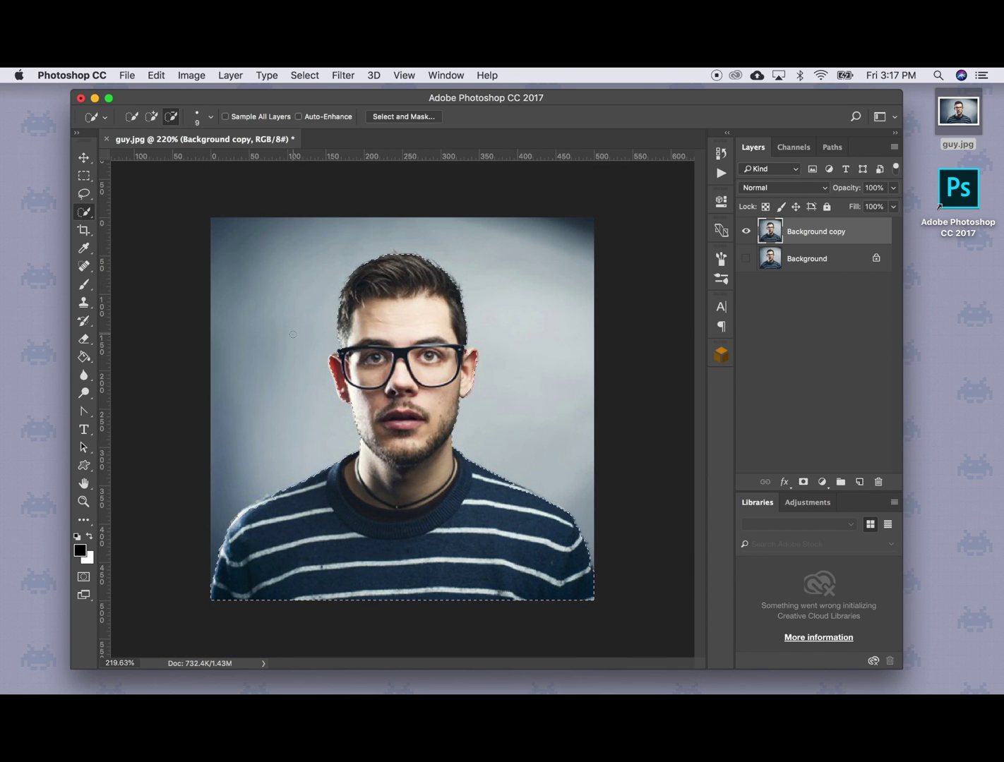
Copy the man to Layer 1, hide Background copy, and add a 5 px black outside Stroke.
key(super+j)
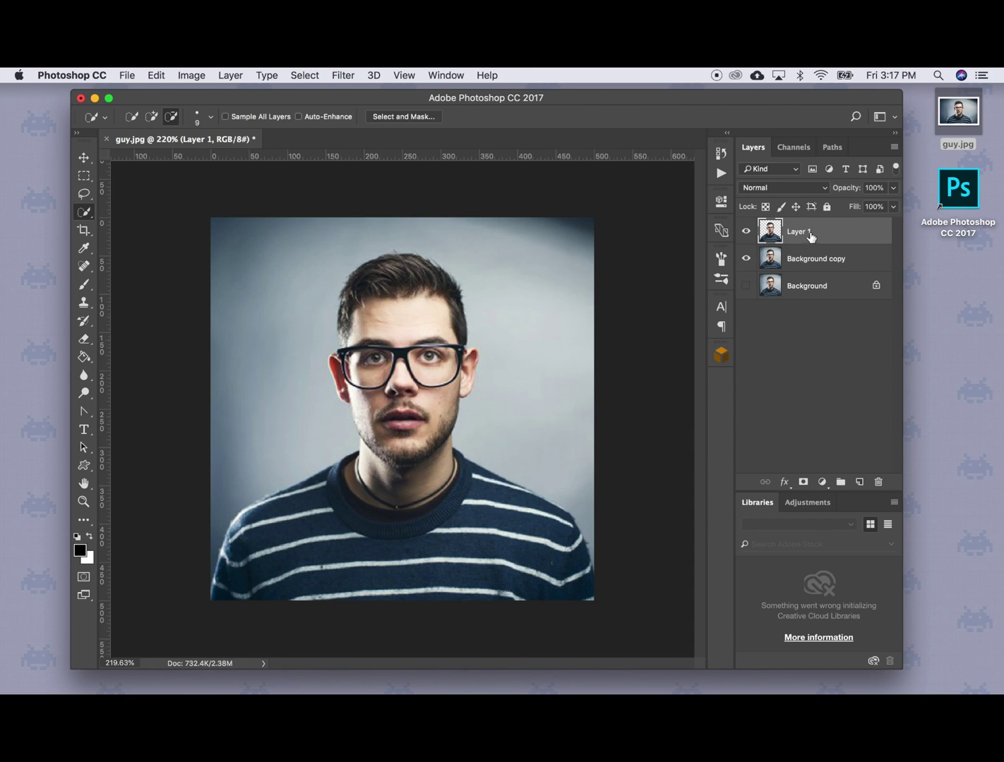
click(746, 258)
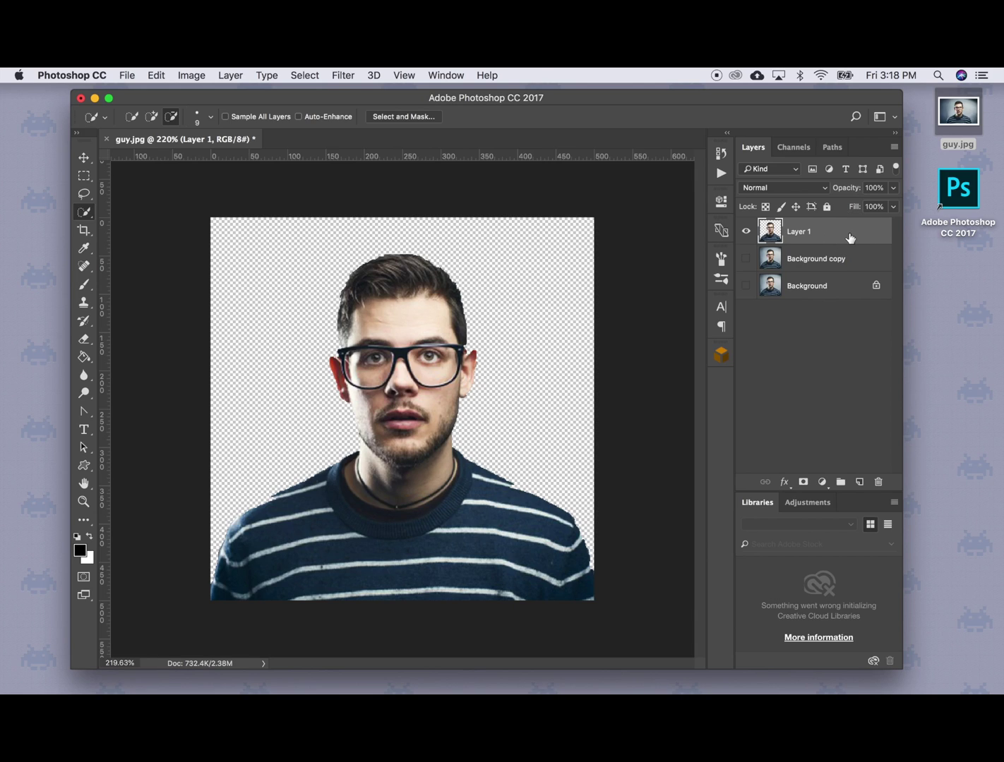
click(785, 482)
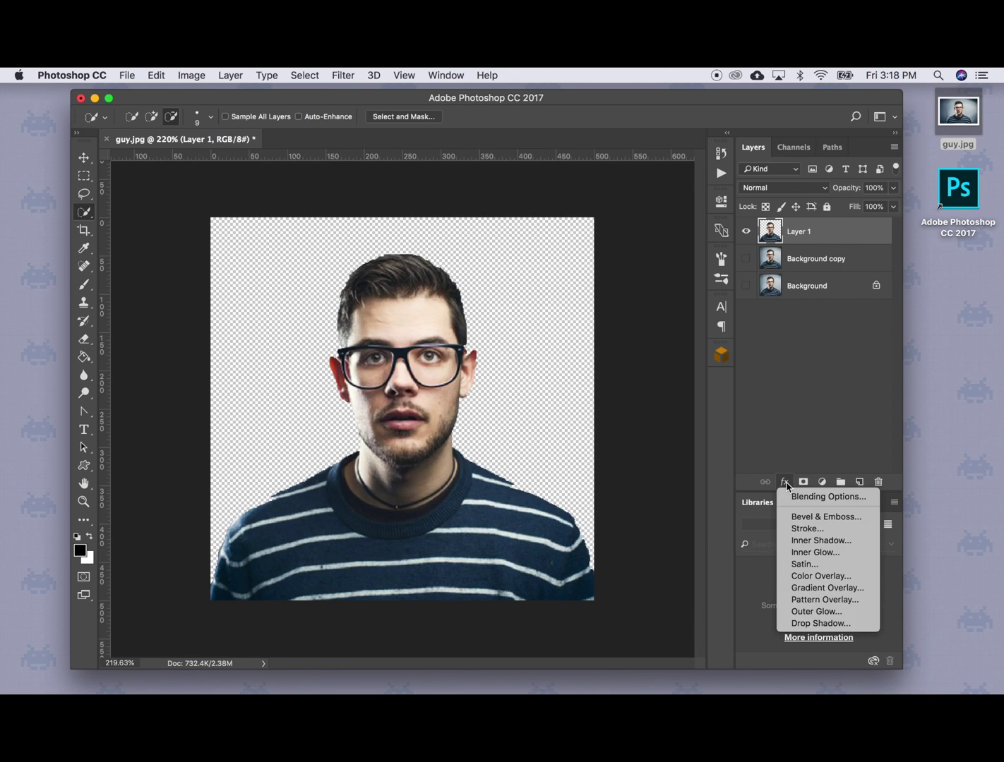
click(859, 529)
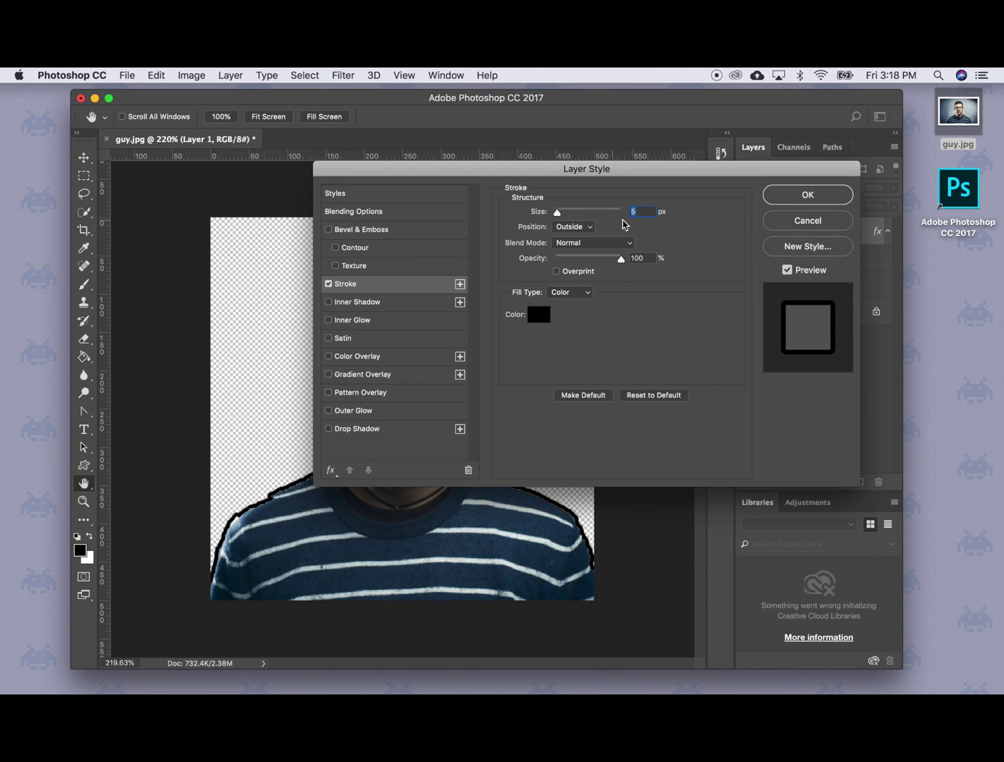
click(637, 211)
click(538, 315)
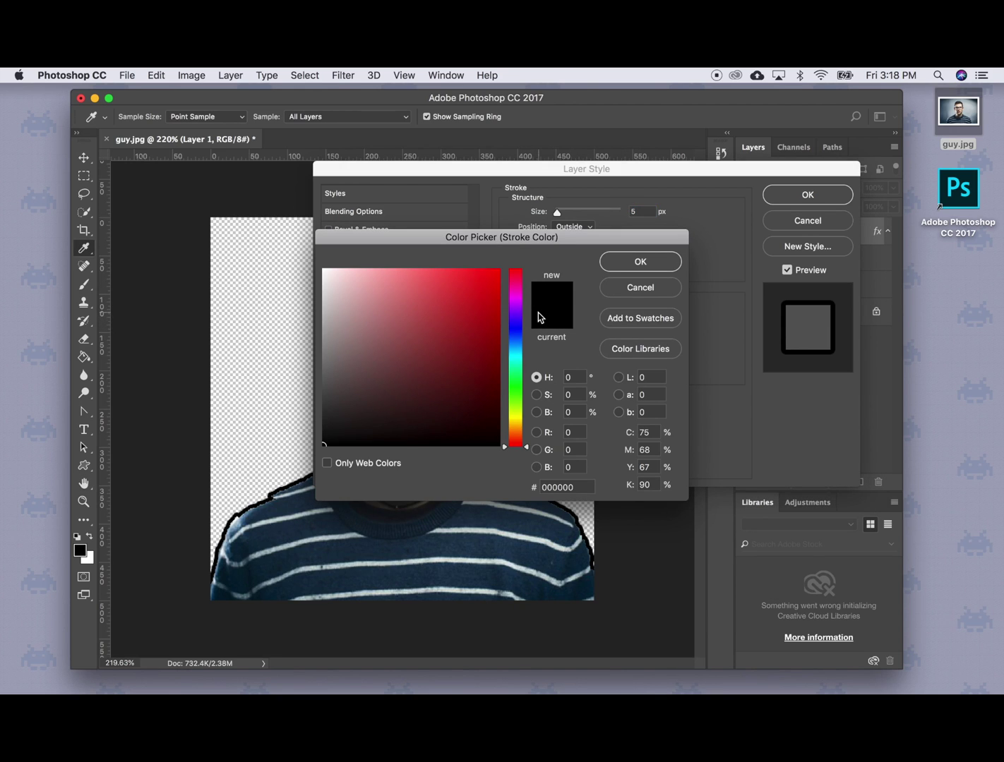
click(662, 262)
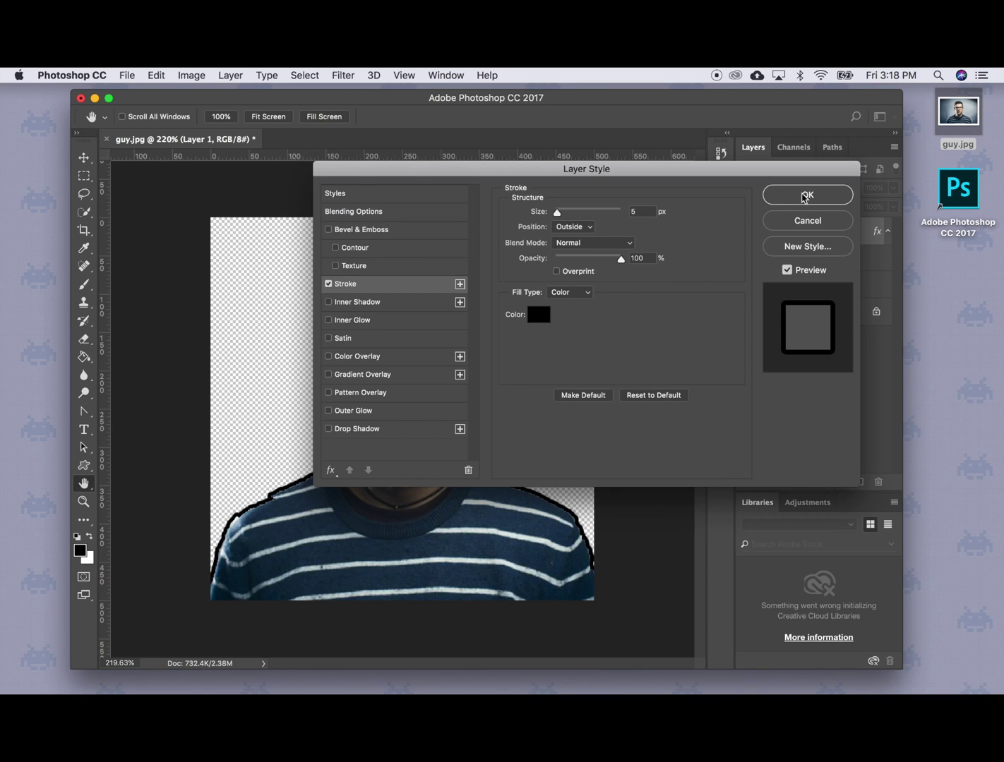
click(825, 193)
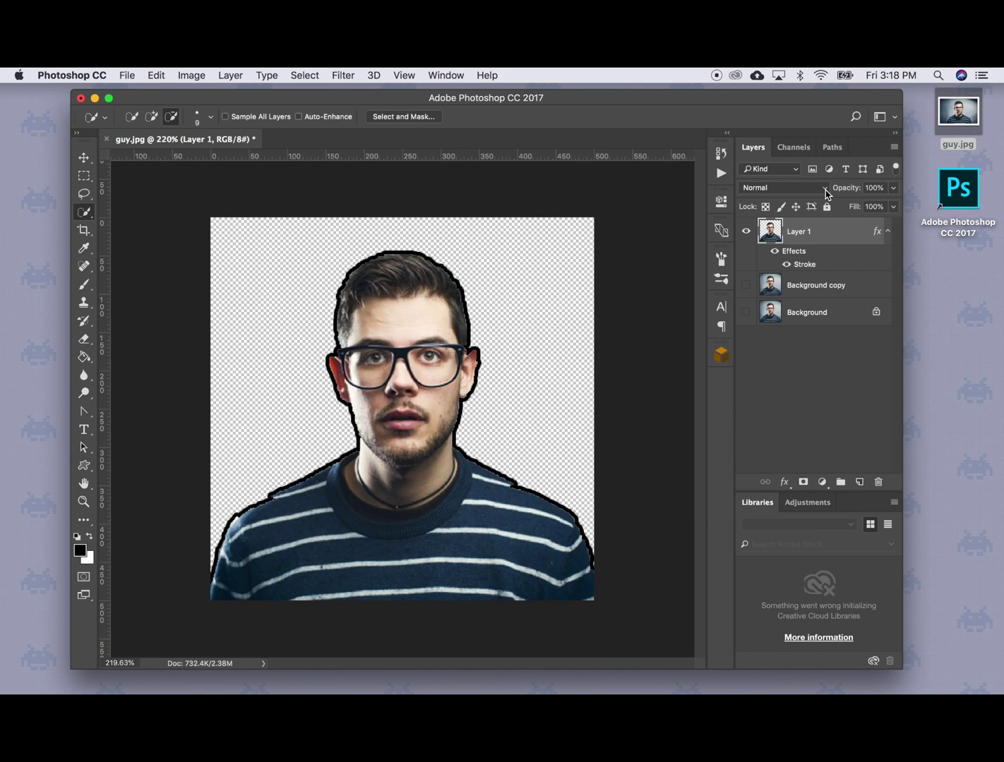
Convert Layer 1 to a Smart Object and apply Mosaic with cell size 10 square.
right_click(834, 240)
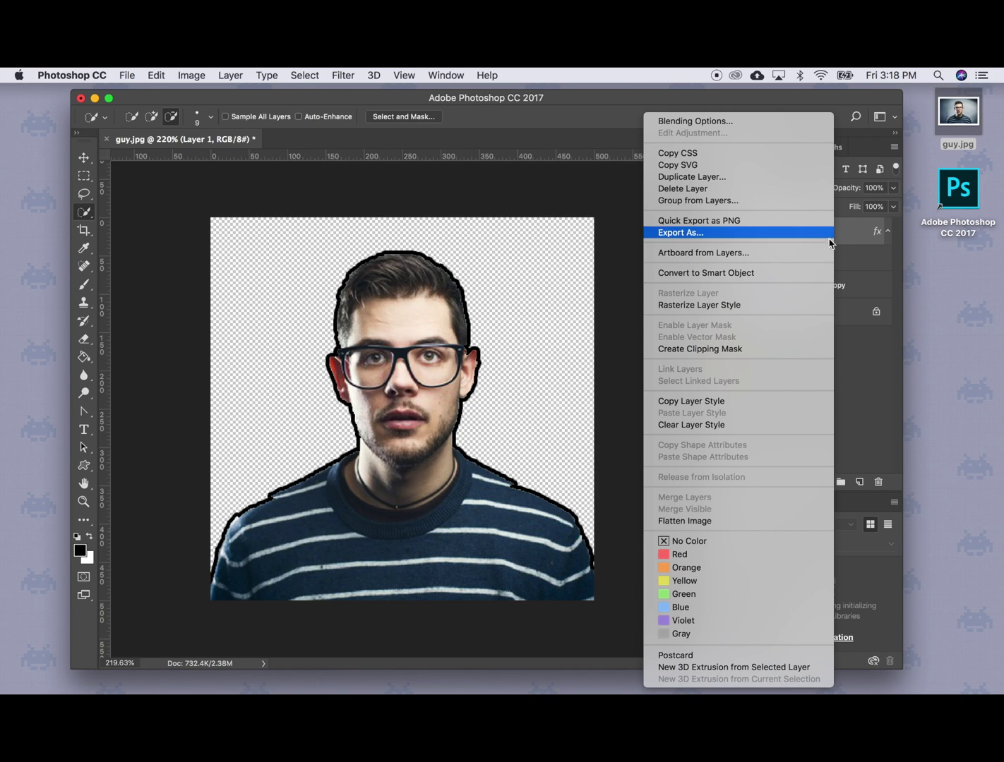
click(819, 276)
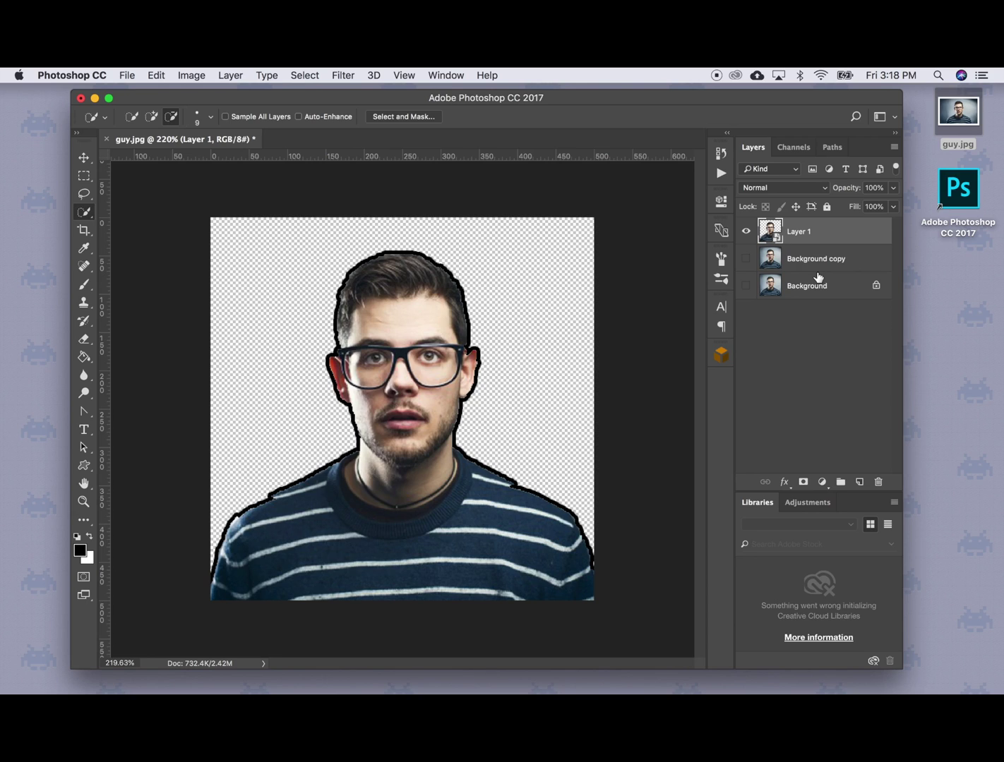
click(341, 74)
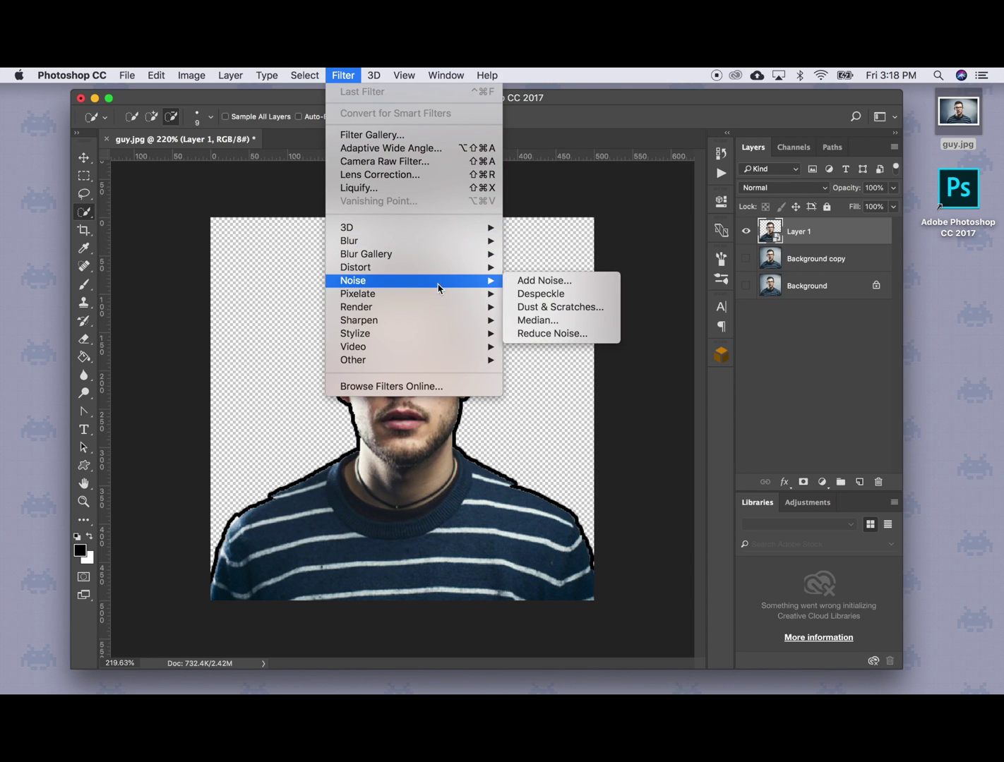
mouse_move(443, 293)
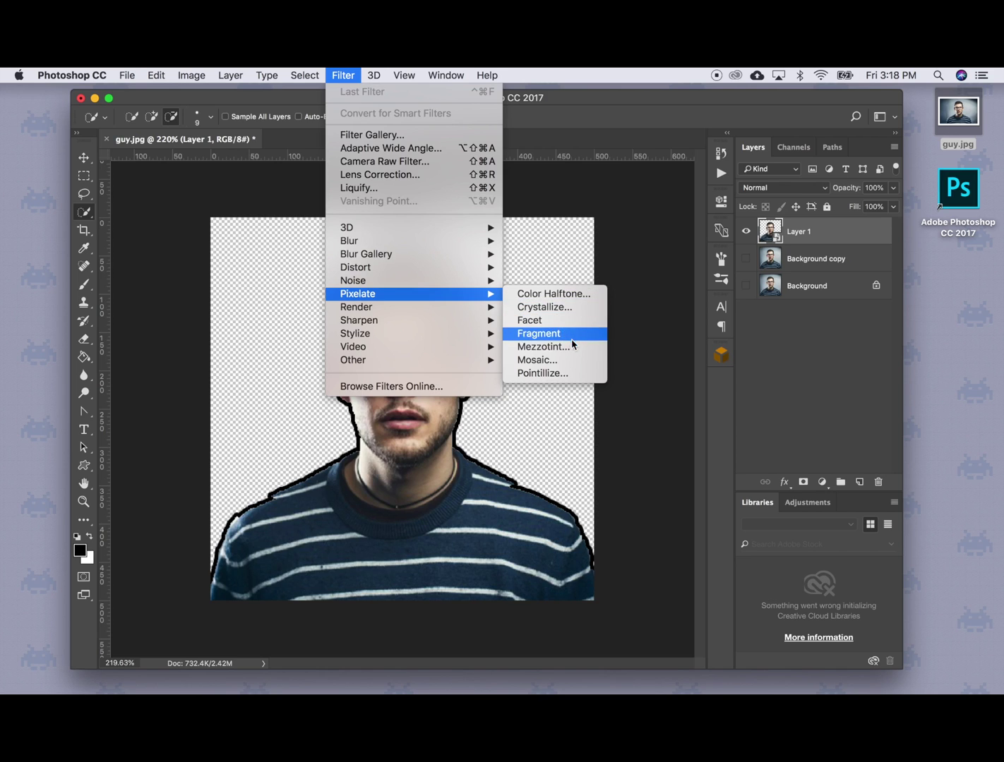
click(583, 360)
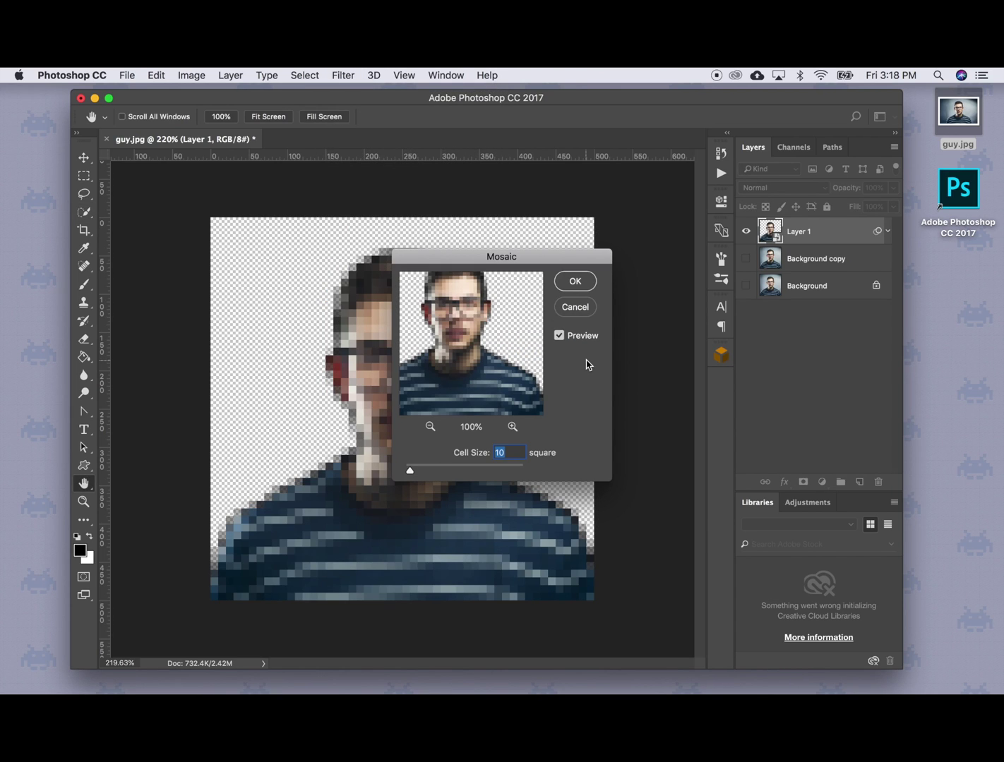
double_click(509, 451)
click(583, 290)
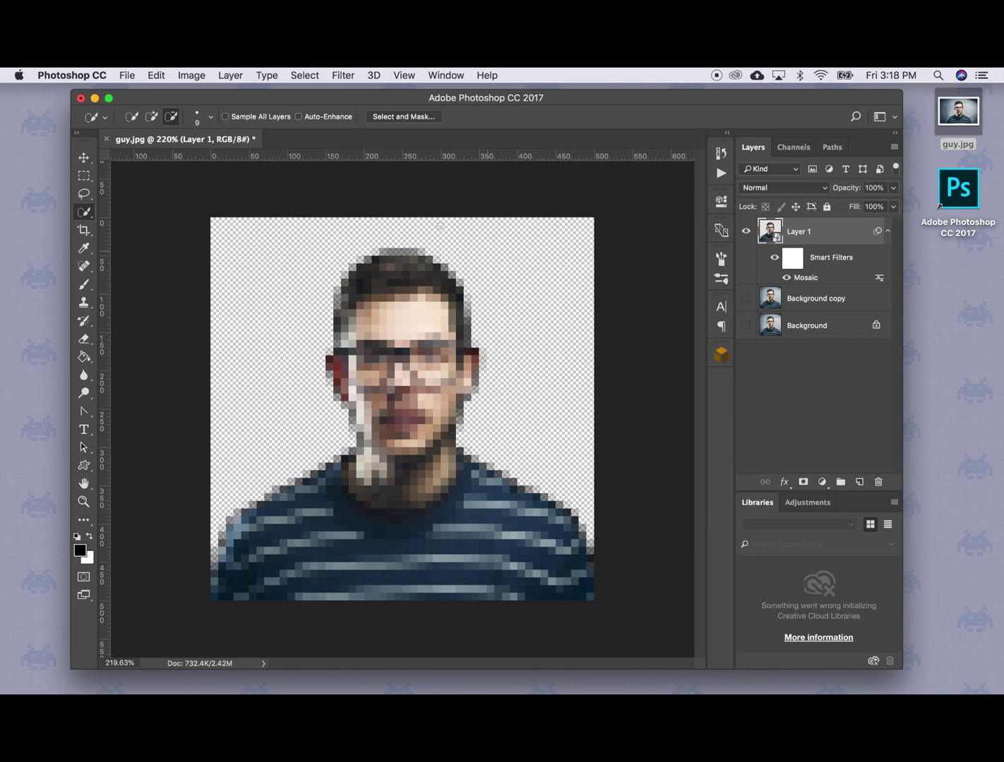
Color Range-select Highlights (Fuzziness 1, Range 8), copy them to Layer 2, and hide Layer 1.
click(305, 75)
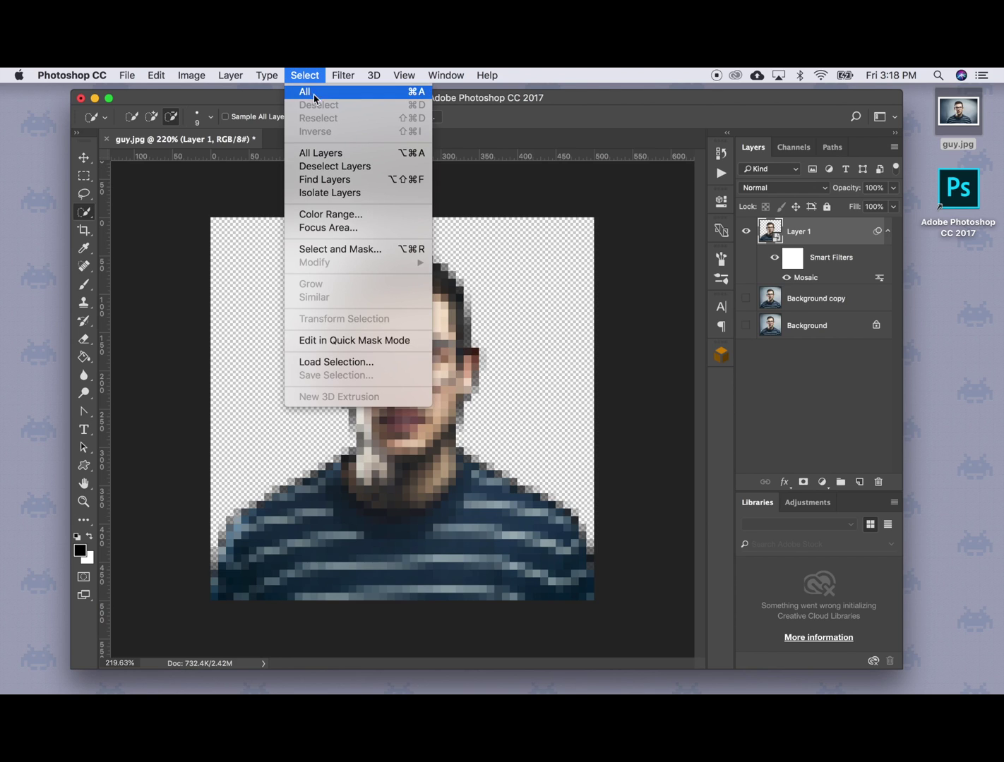
click(373, 219)
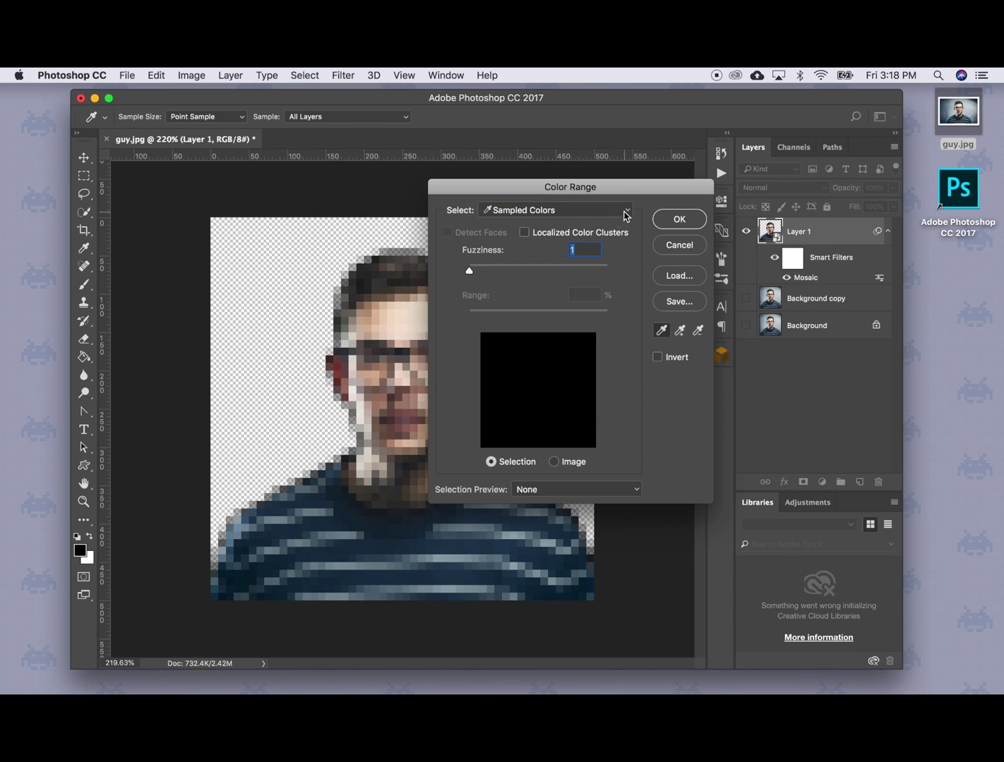
click(623, 213)
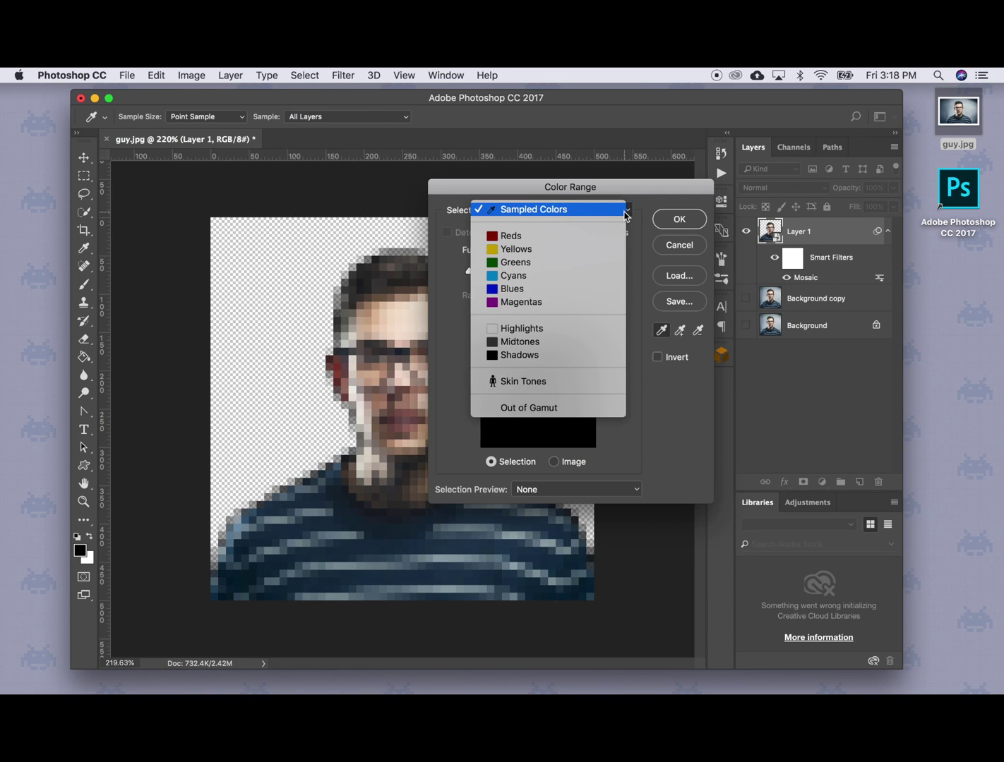
click(610, 329)
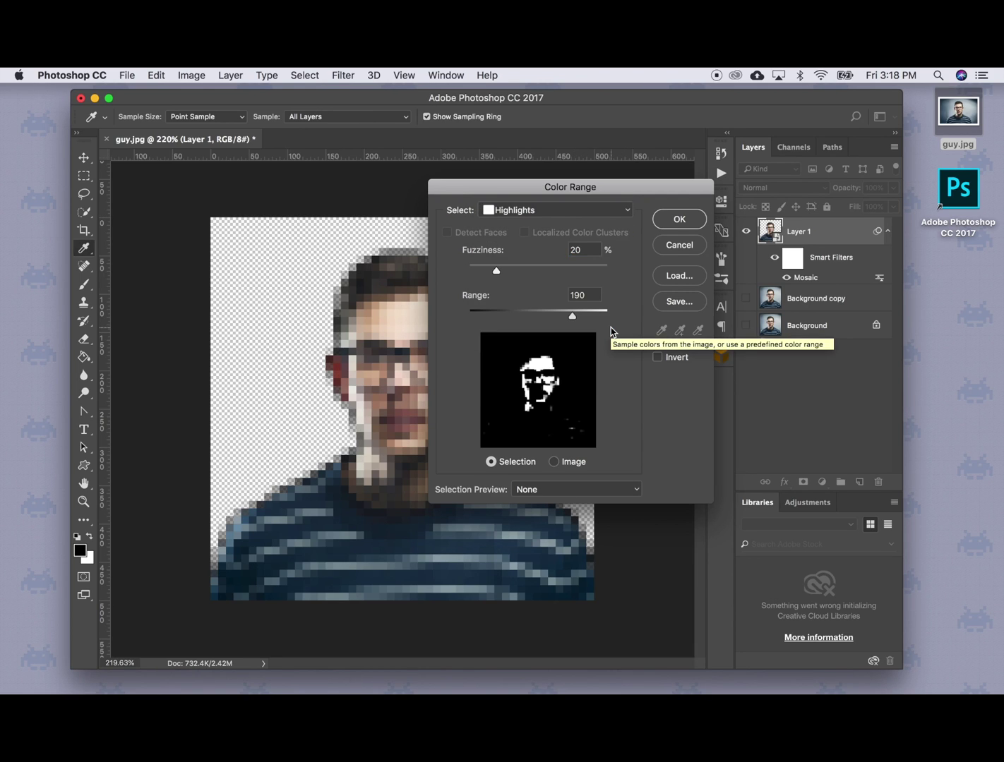
double_click(577, 249)
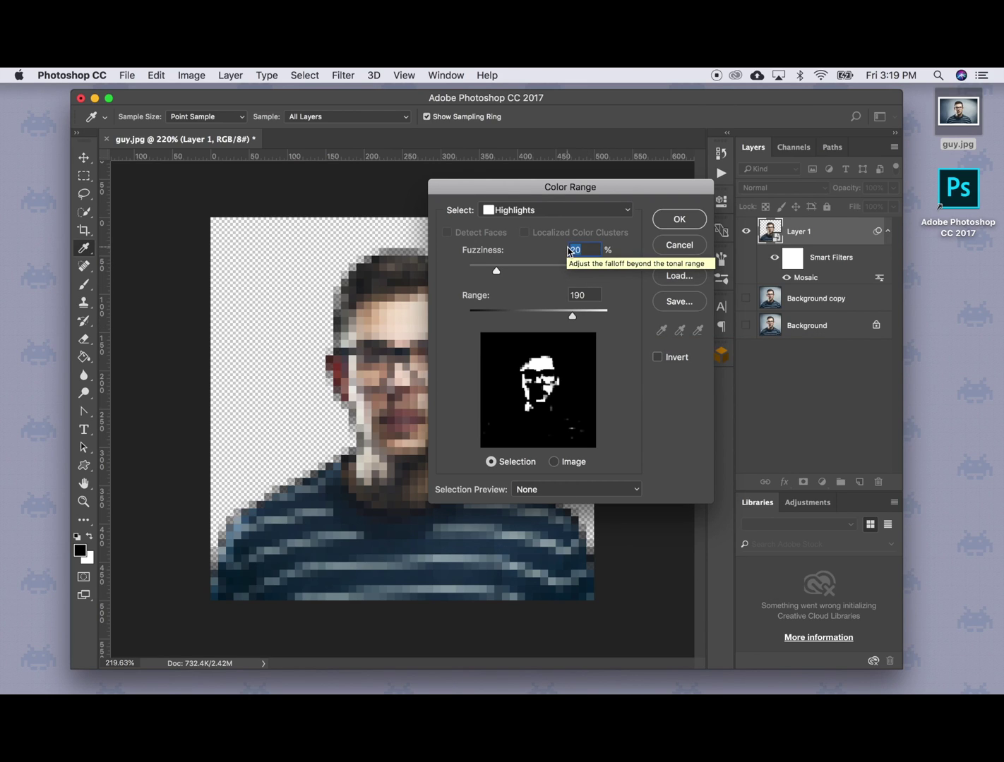
text(1)
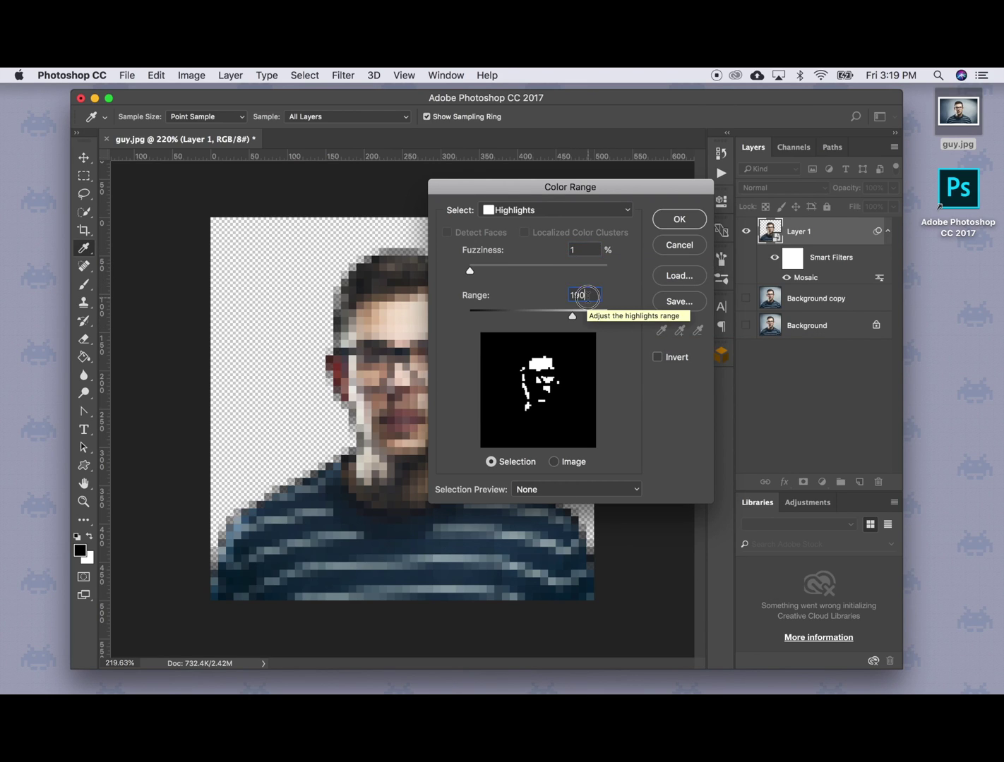
double_click(569, 296)
text(8)
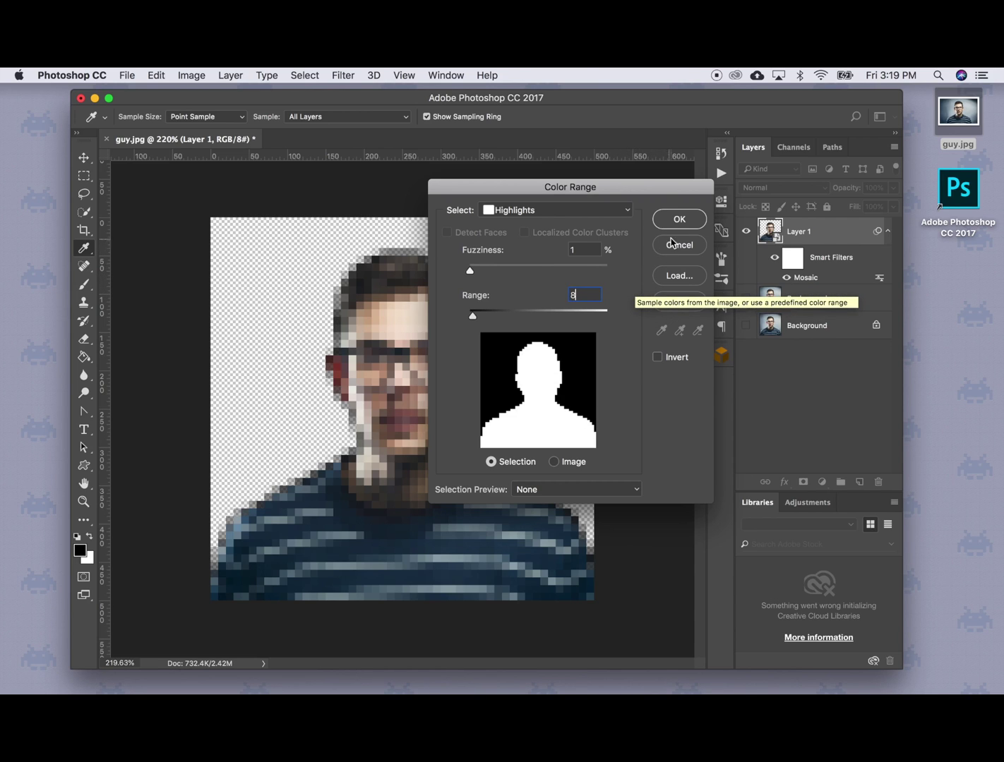
click(679, 218)
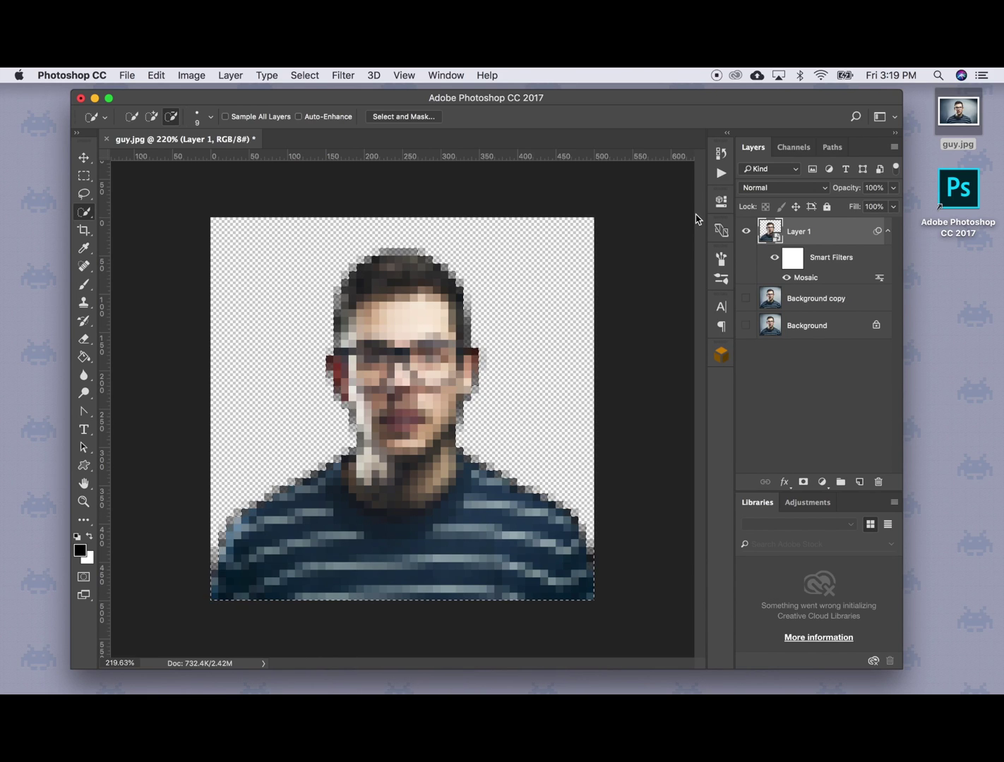
key(super+j)
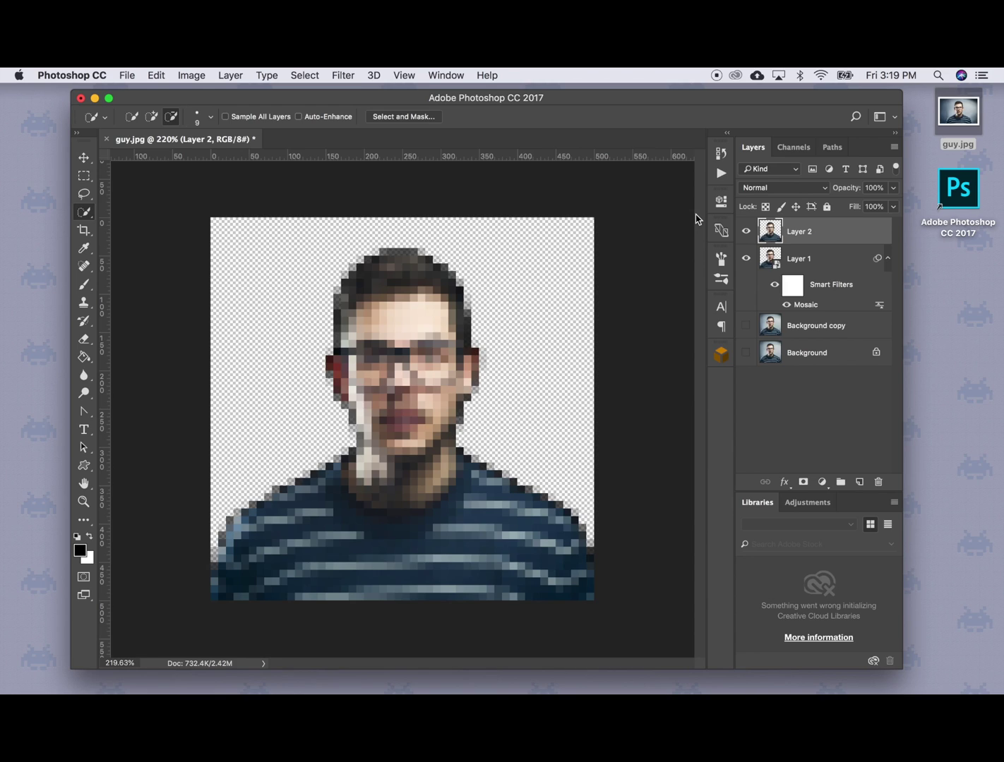
click(746, 259)
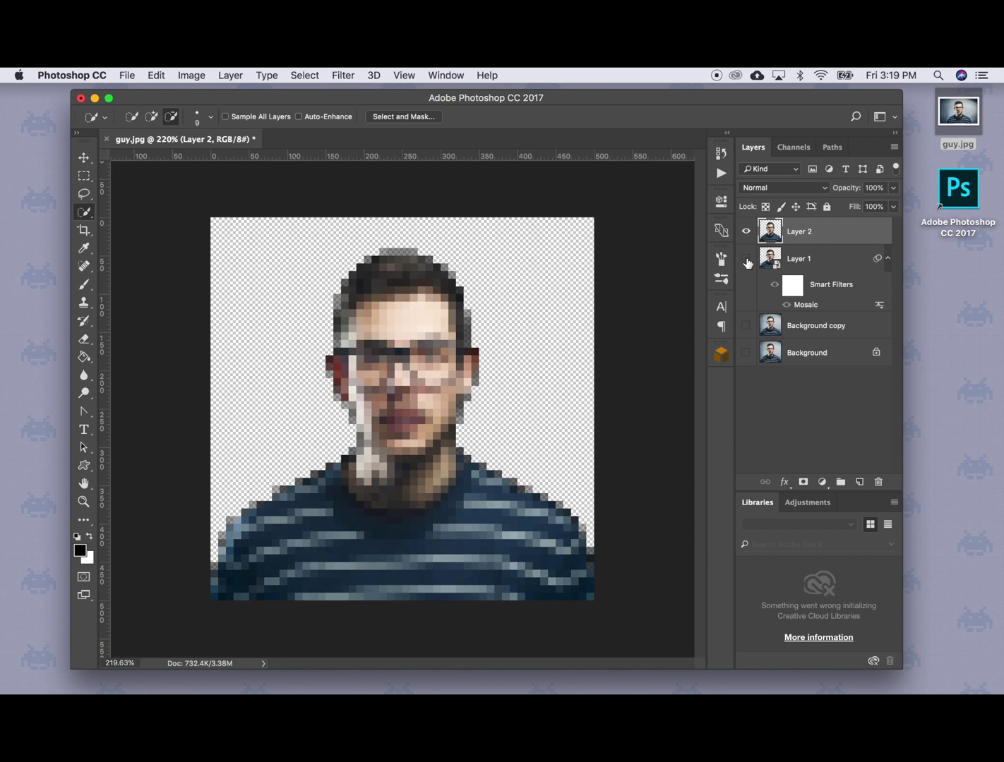
Add a New Guide Layout with 50 columns and 50 rows and no gutters.
click(403, 75)
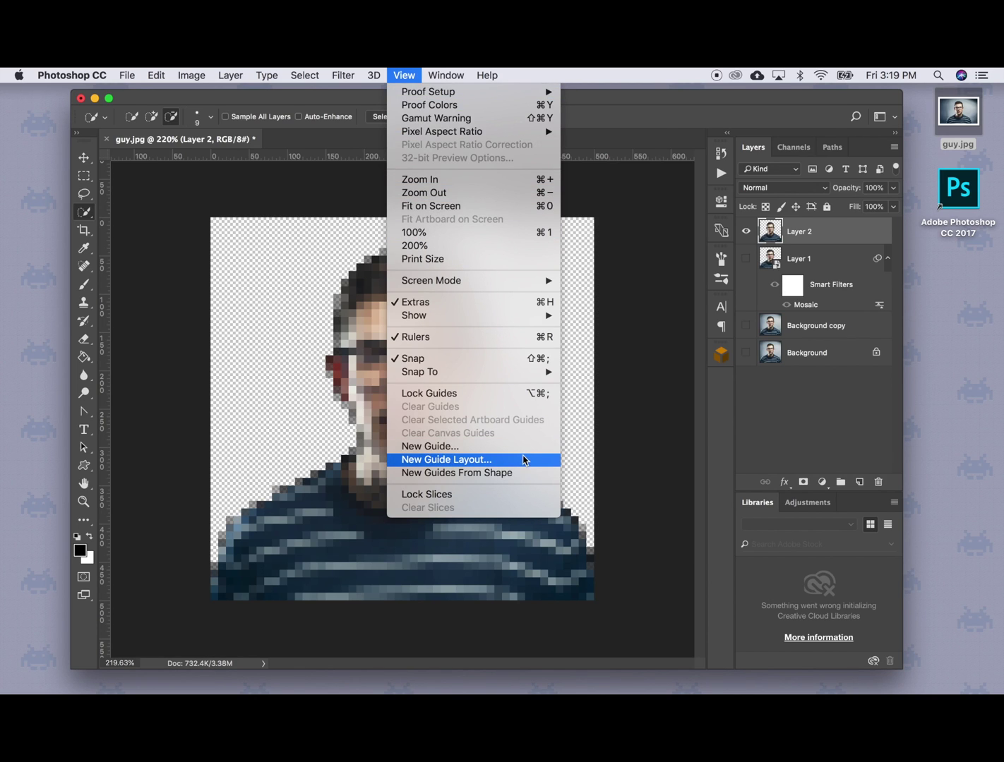
click(527, 461)
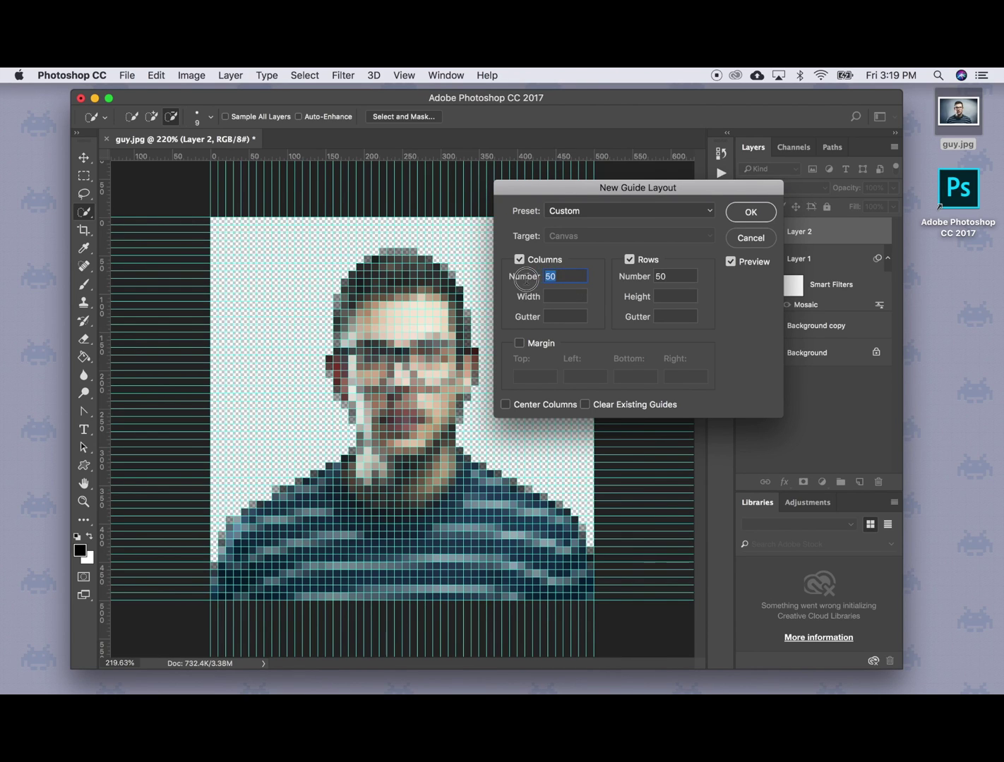
click(683, 274)
click(563, 318)
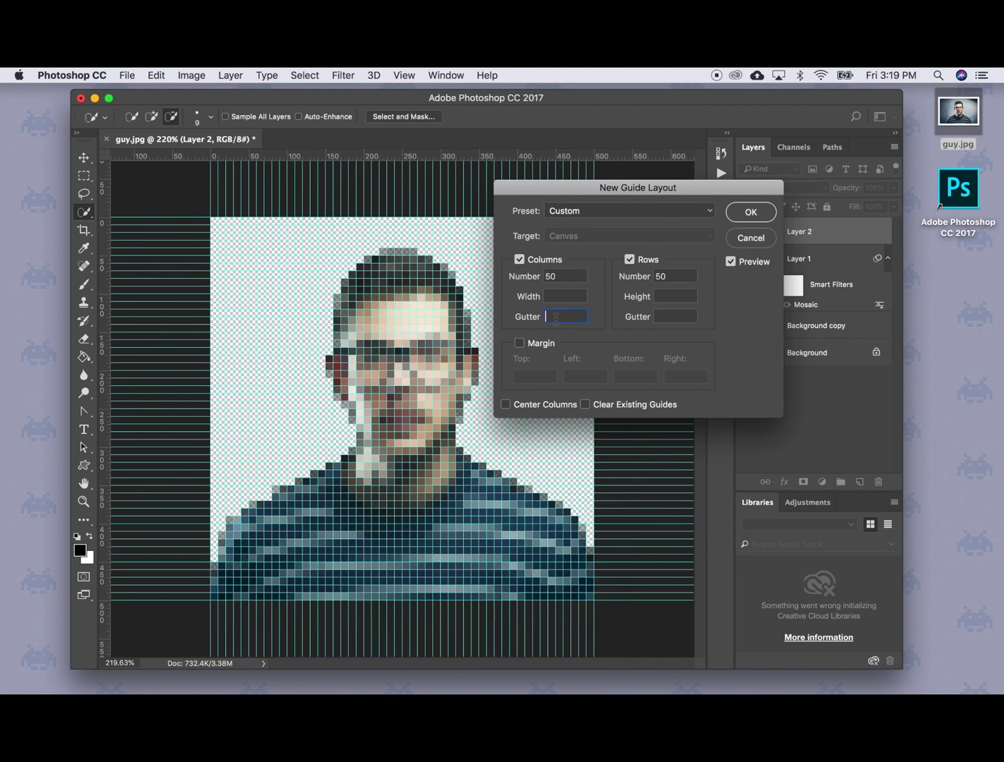
click(681, 315)
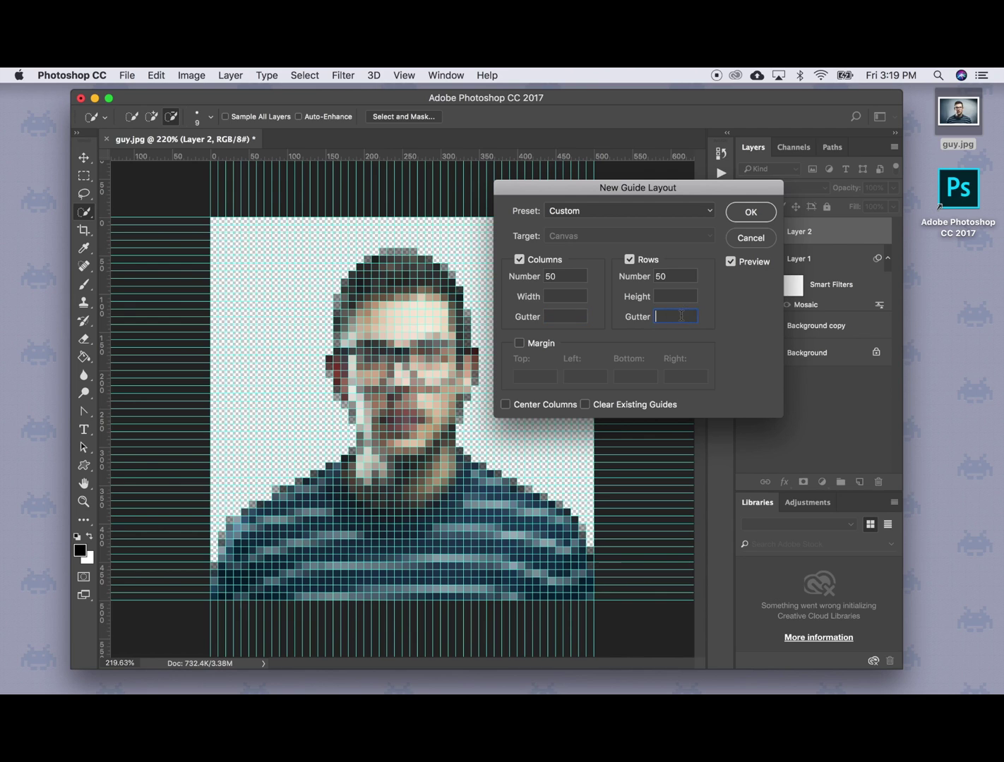
click(767, 216)
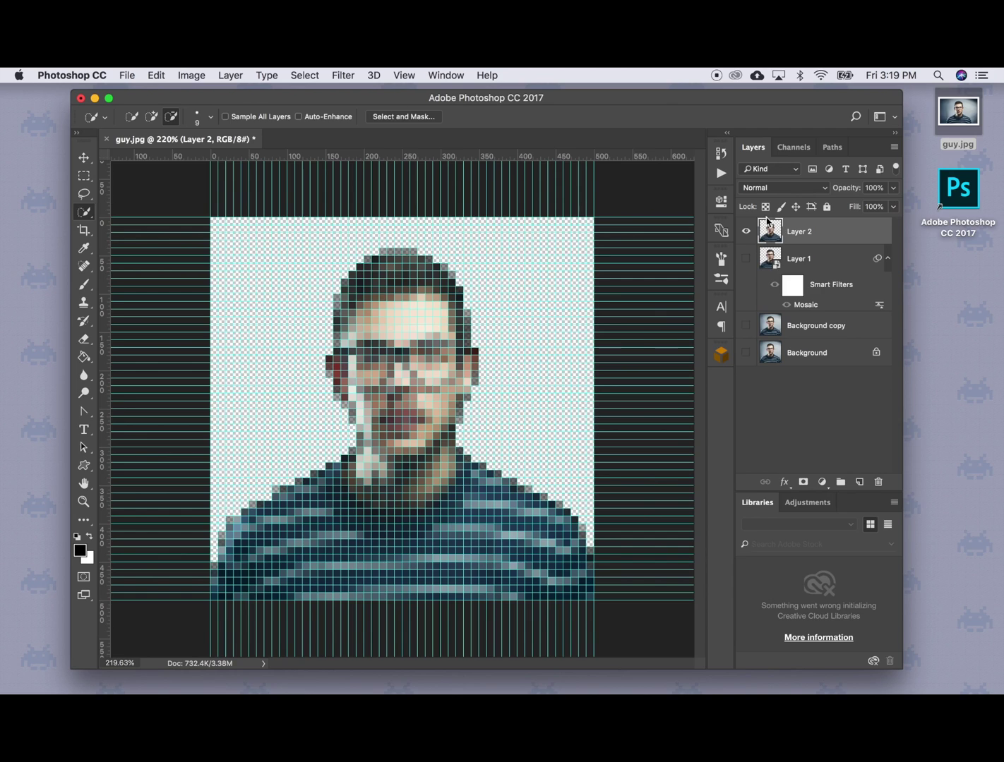
Add a new Layer 3, show Background copy, hide Layer 2, and zoom in on the eyes.
click(859, 482)
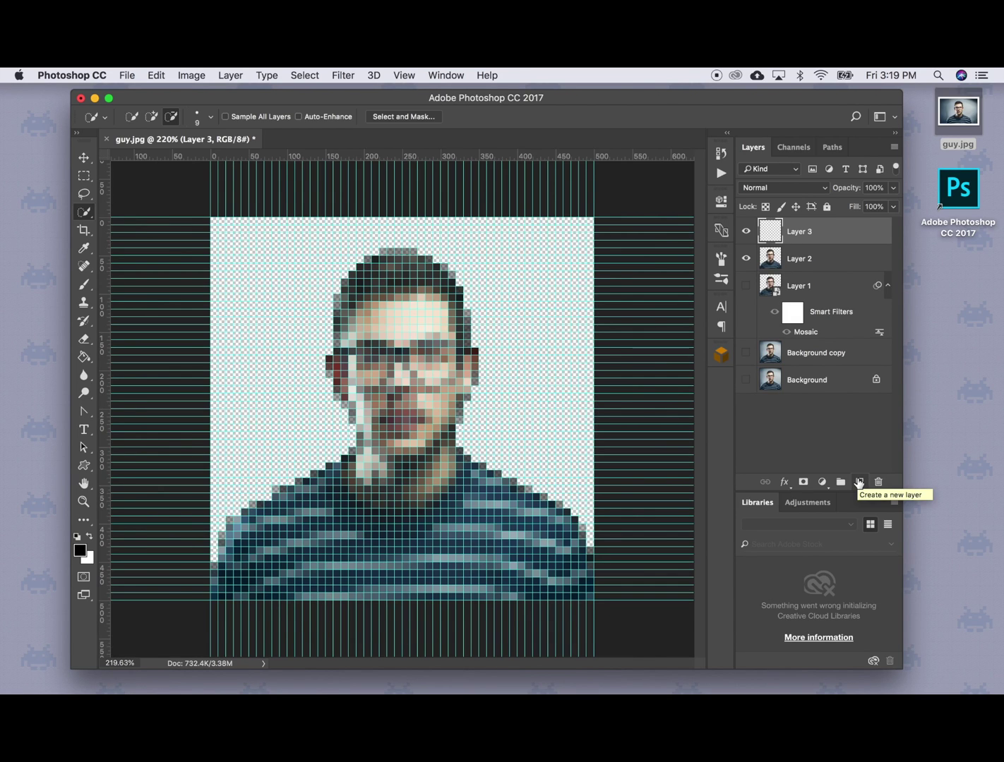
click(746, 353)
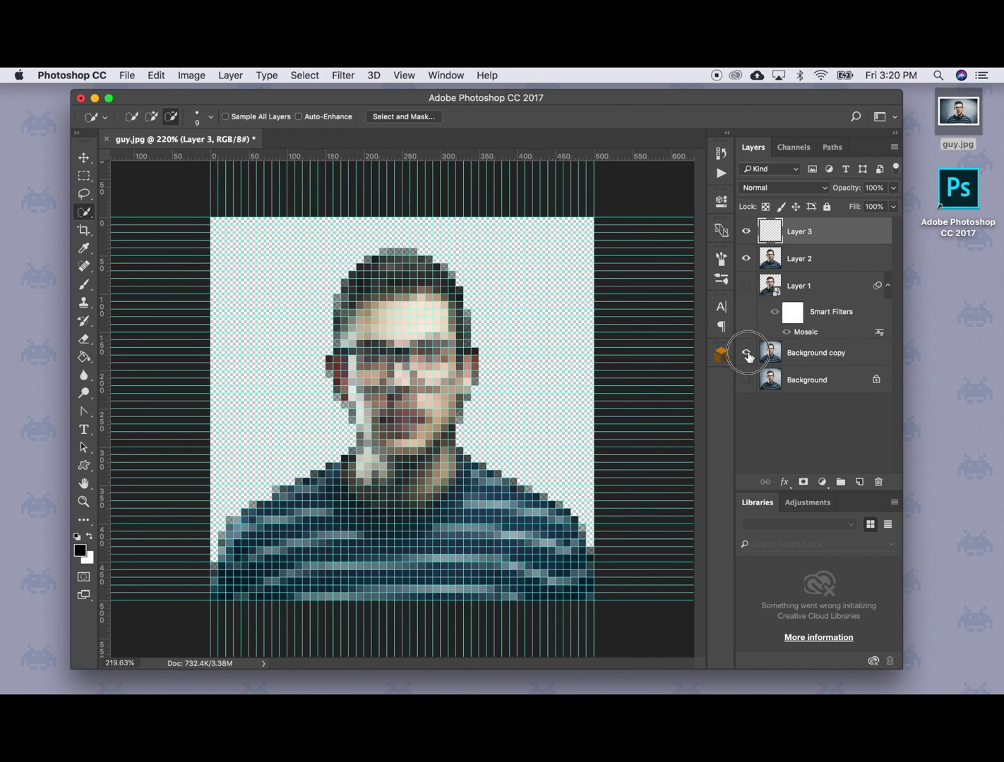
click(745, 259)
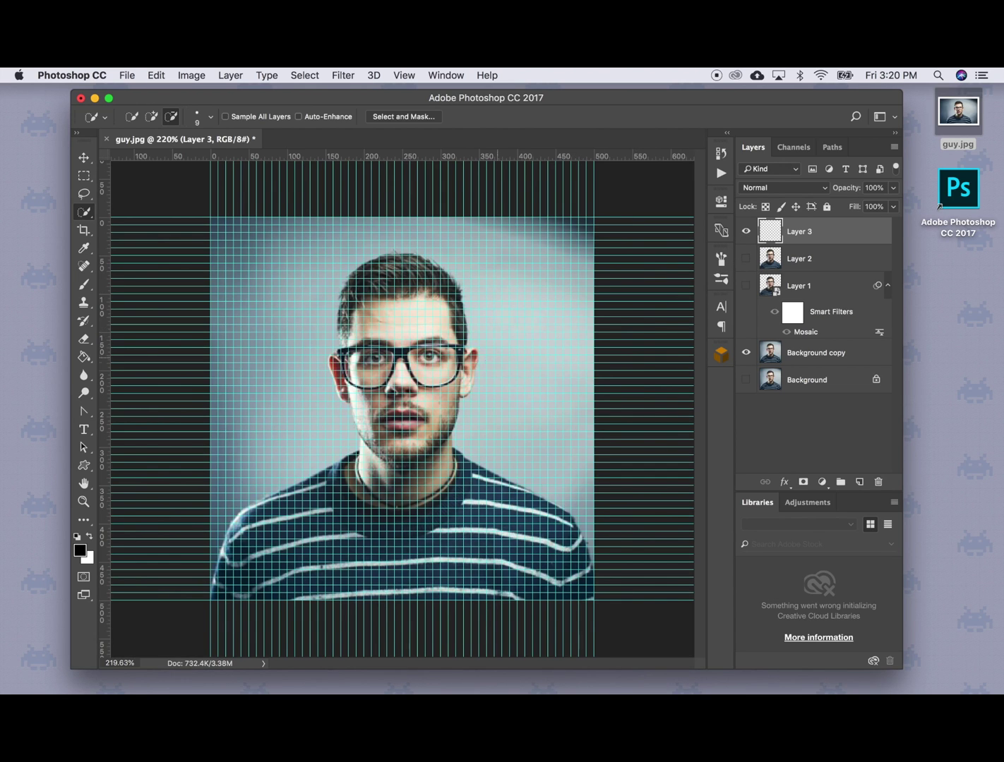
scroll(396, 375, up, 10)
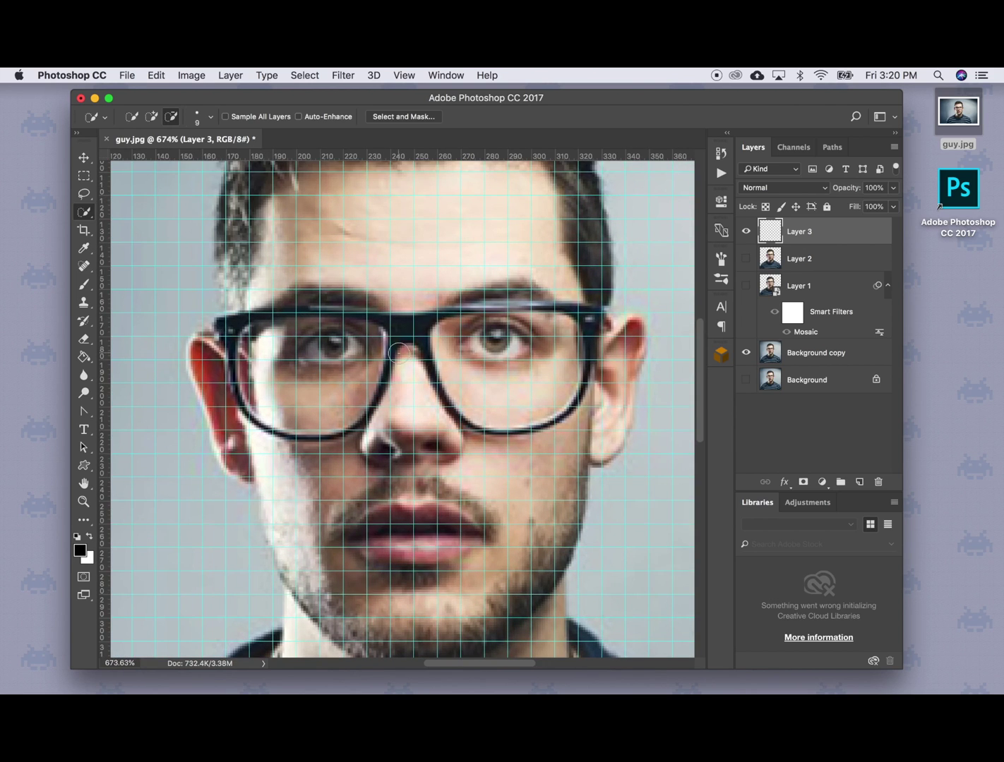
Marquee a 10 px square on each pupil and fill them with black.
click(83, 175)
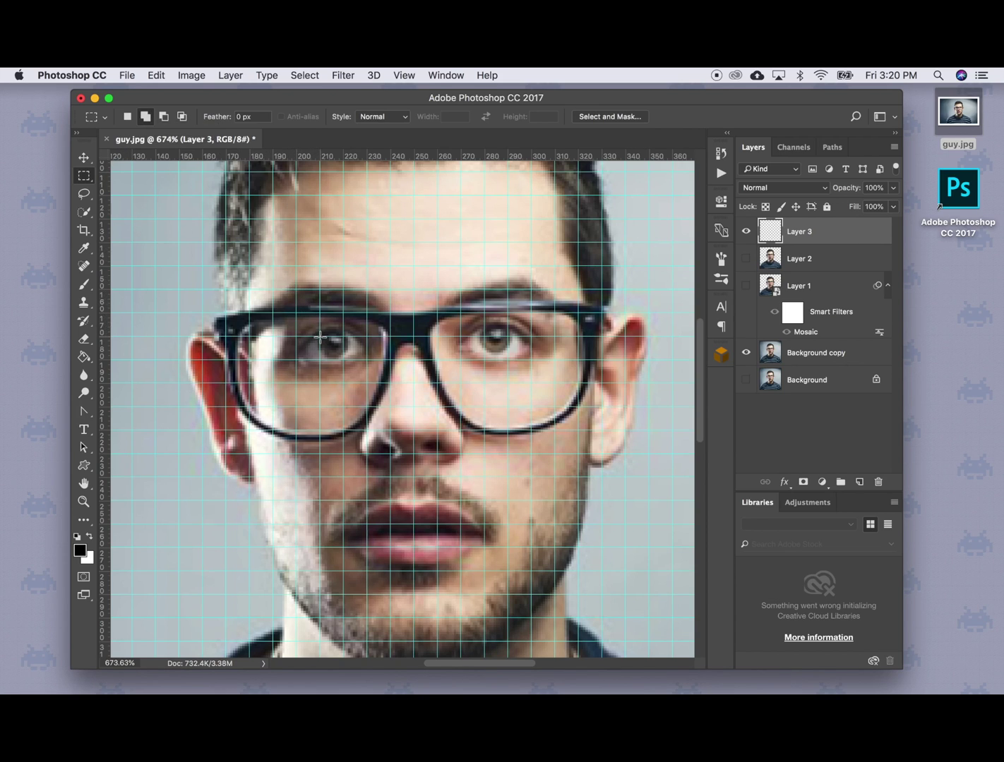
drag(321, 336, 344, 359)
drag(487, 339, 510, 360)
click(83, 357)
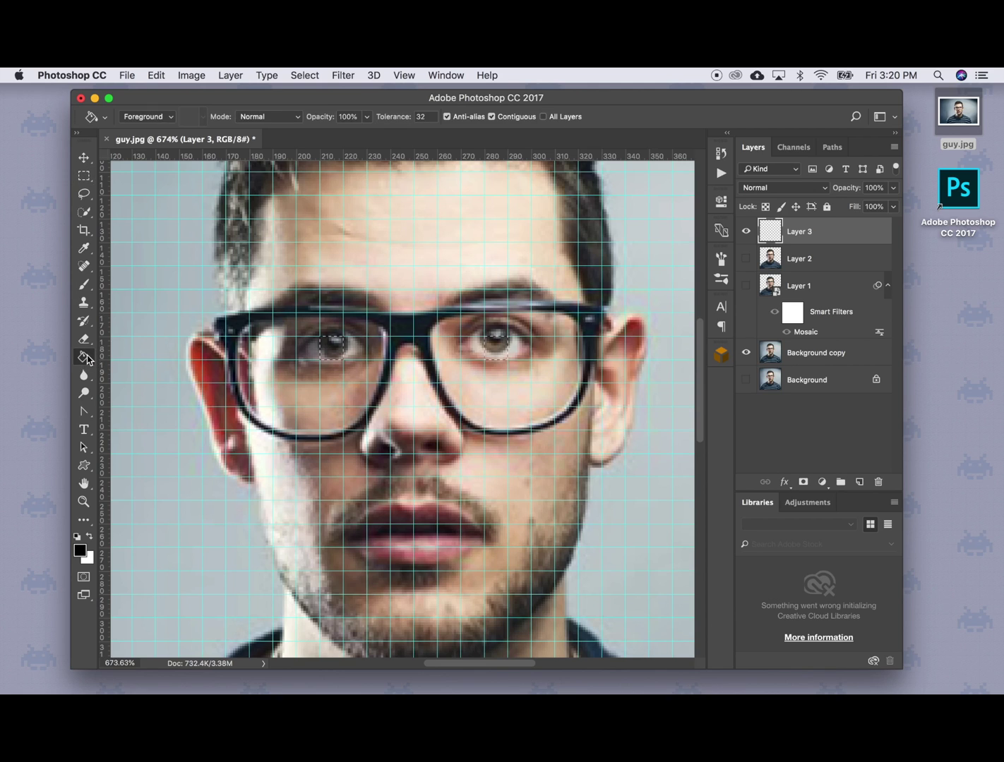
click(80, 554)
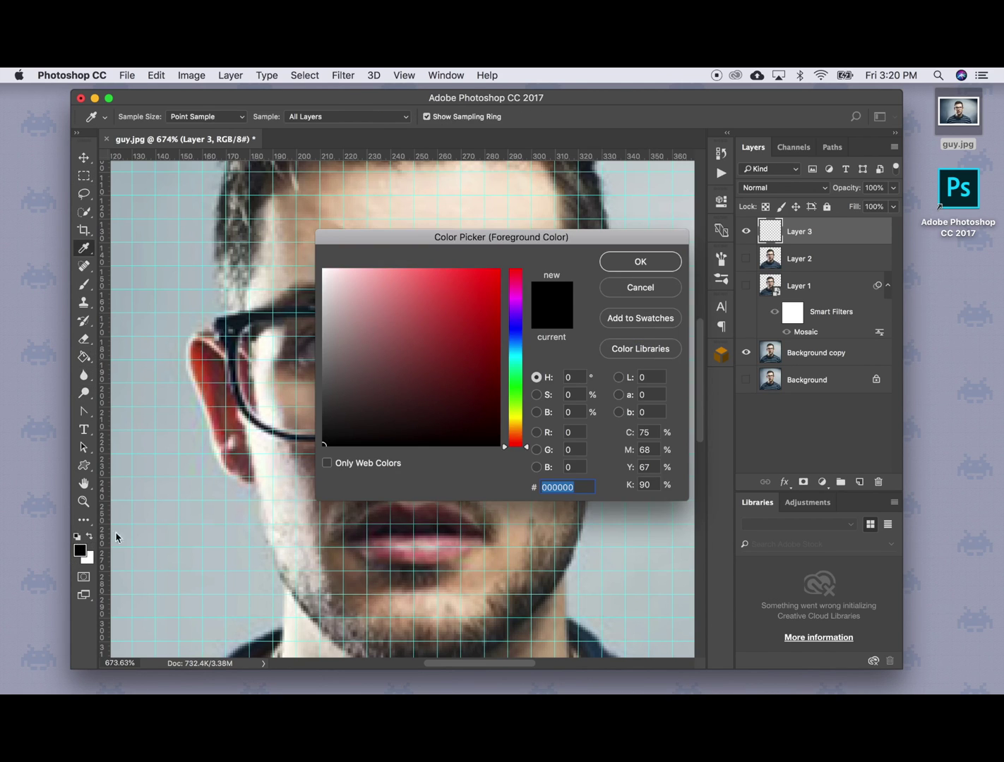
click(654, 262)
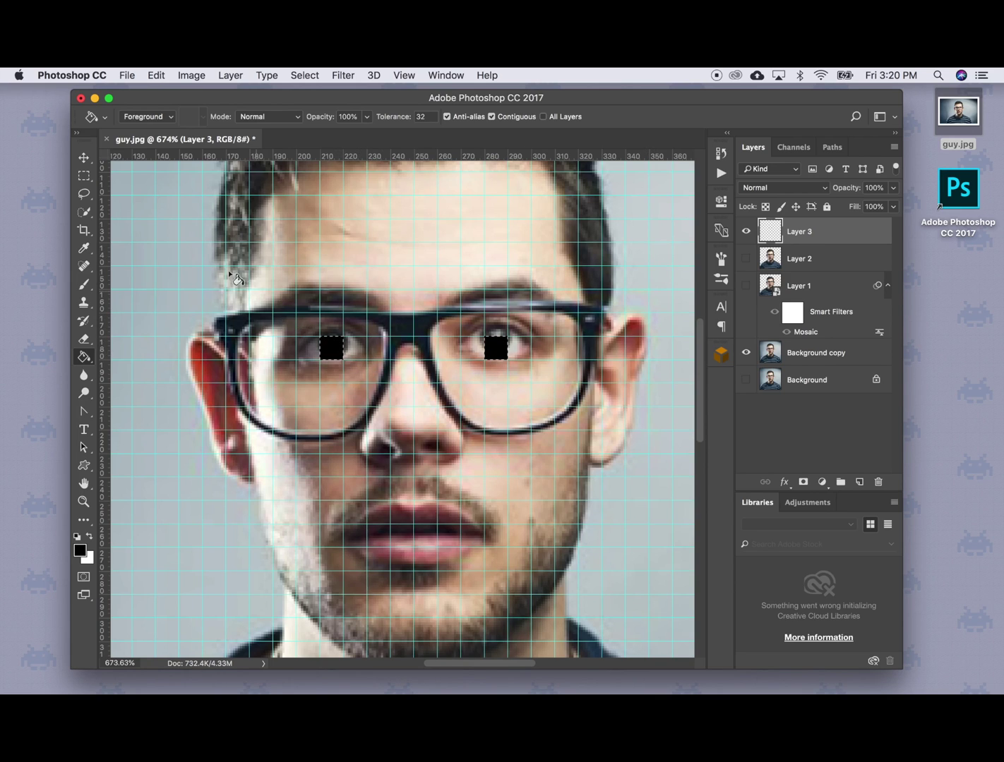
Marquee the blocks around both pupils and fill them with white.
click(84, 177)
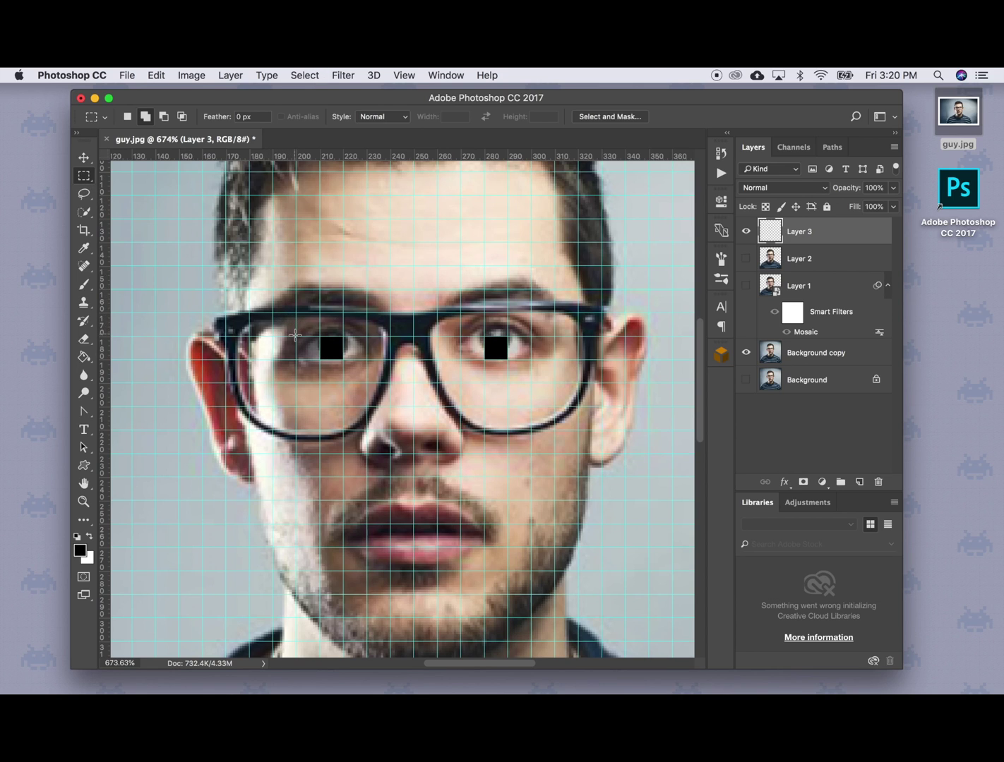
drag(296, 335, 344, 382)
drag(461, 335, 507, 384)
click(84, 356)
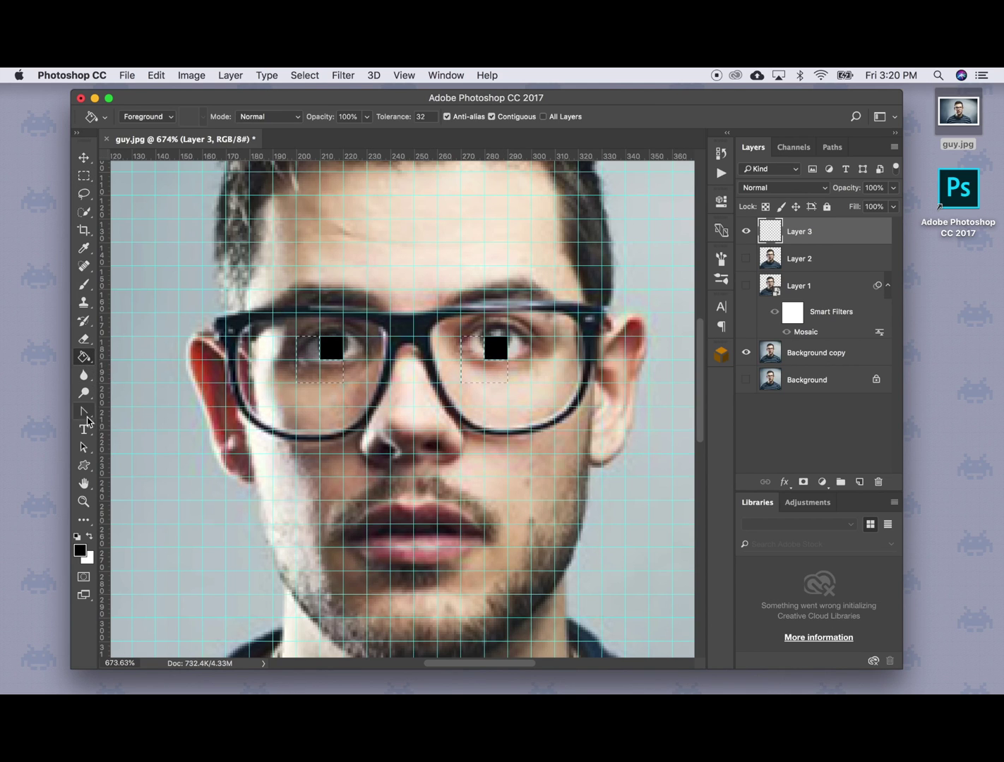
click(89, 539)
click(318, 374)
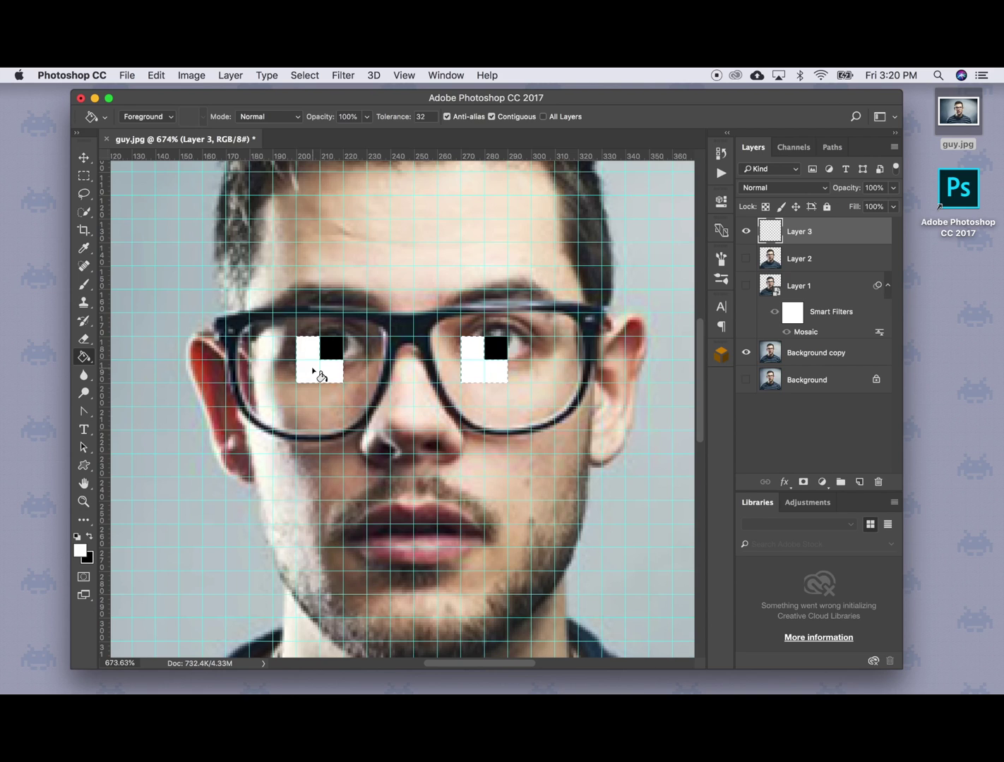
click(84, 176)
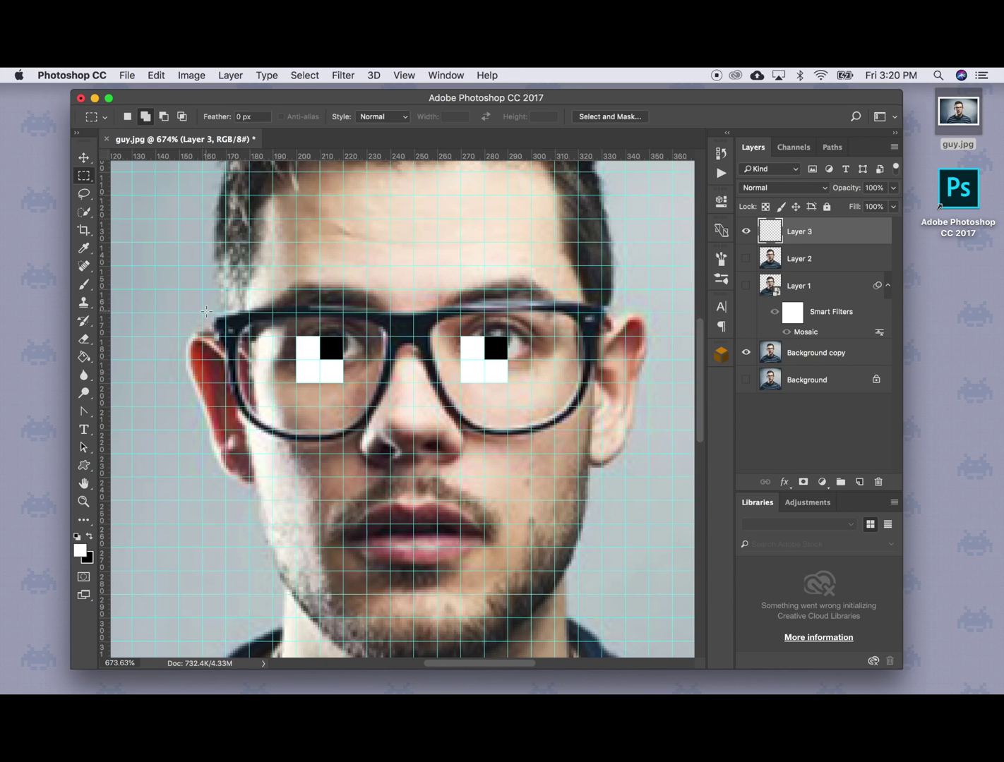
Select the left glasses frame around the hinge and top rim and fill it solid black.
drag(202, 313, 251, 338)
drag(252, 290, 226, 337)
click(87, 360)
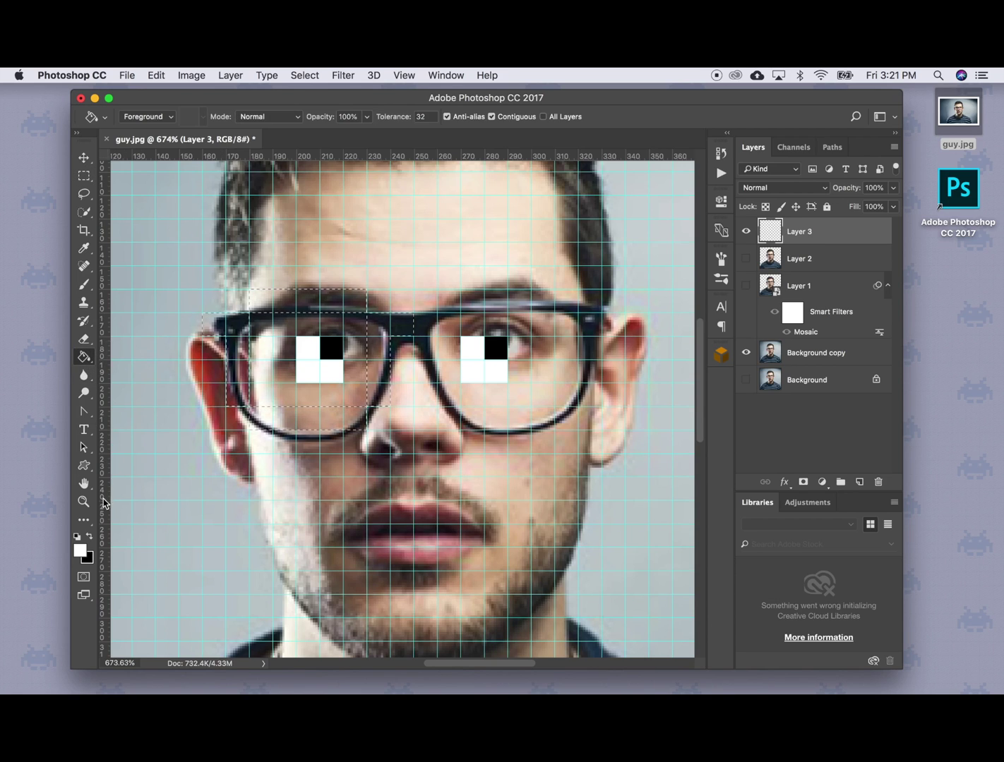
click(91, 536)
click(80, 550)
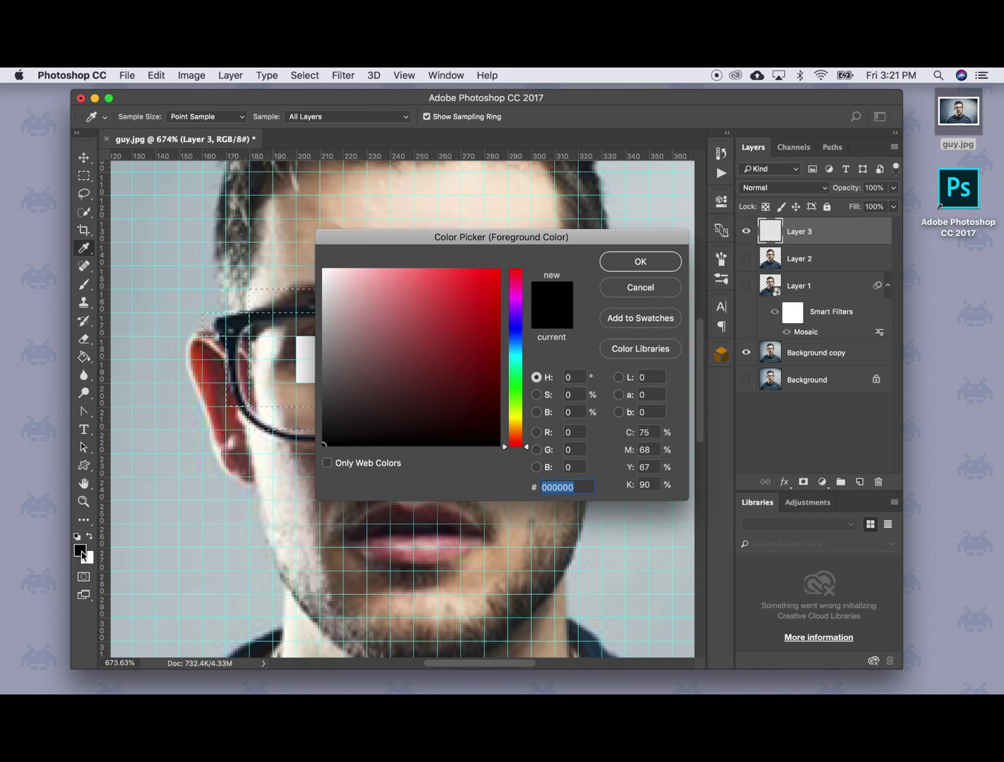
click(663, 264)
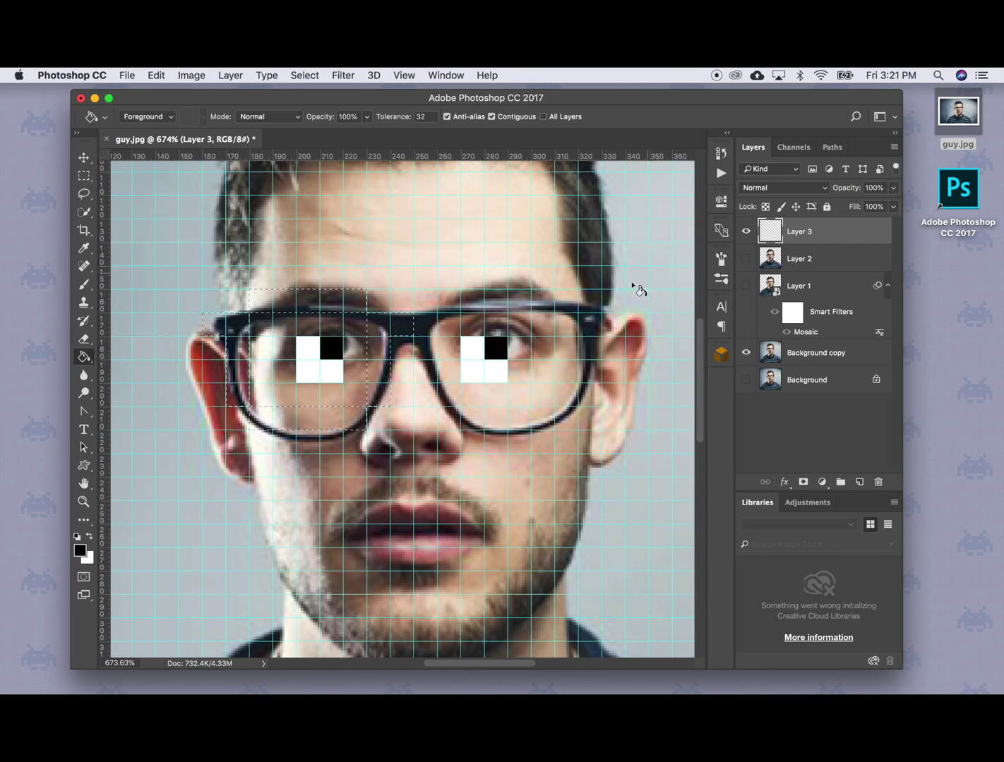
click(242, 332)
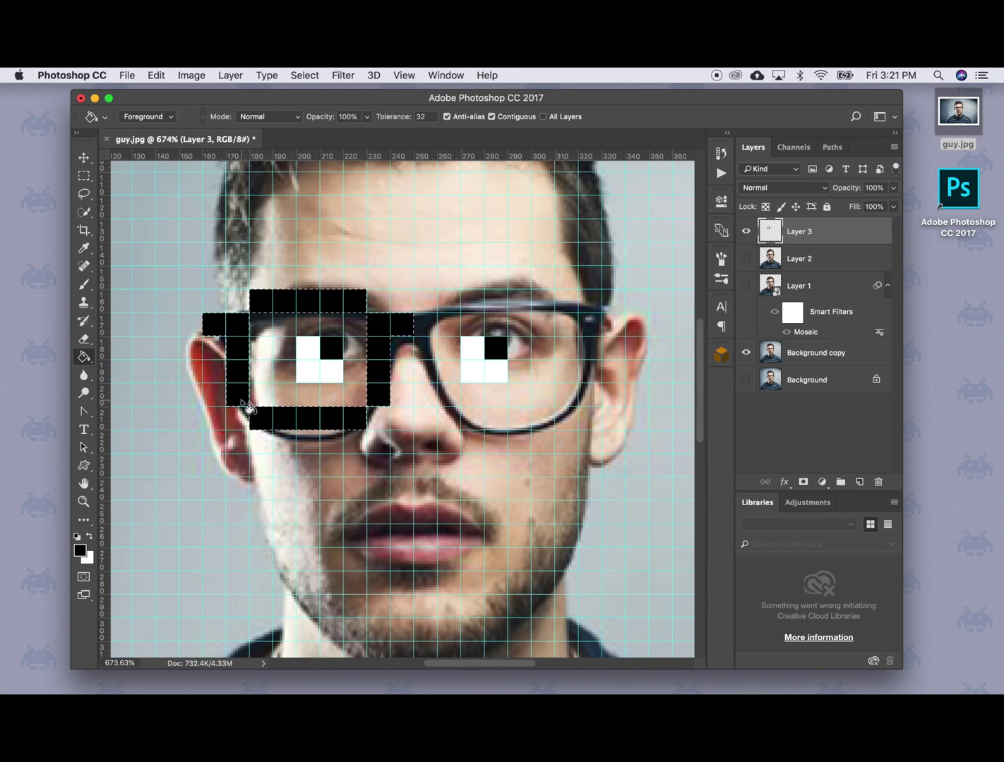
Copy the black left glasses frame with Edit > Copy.
click(165, 74)
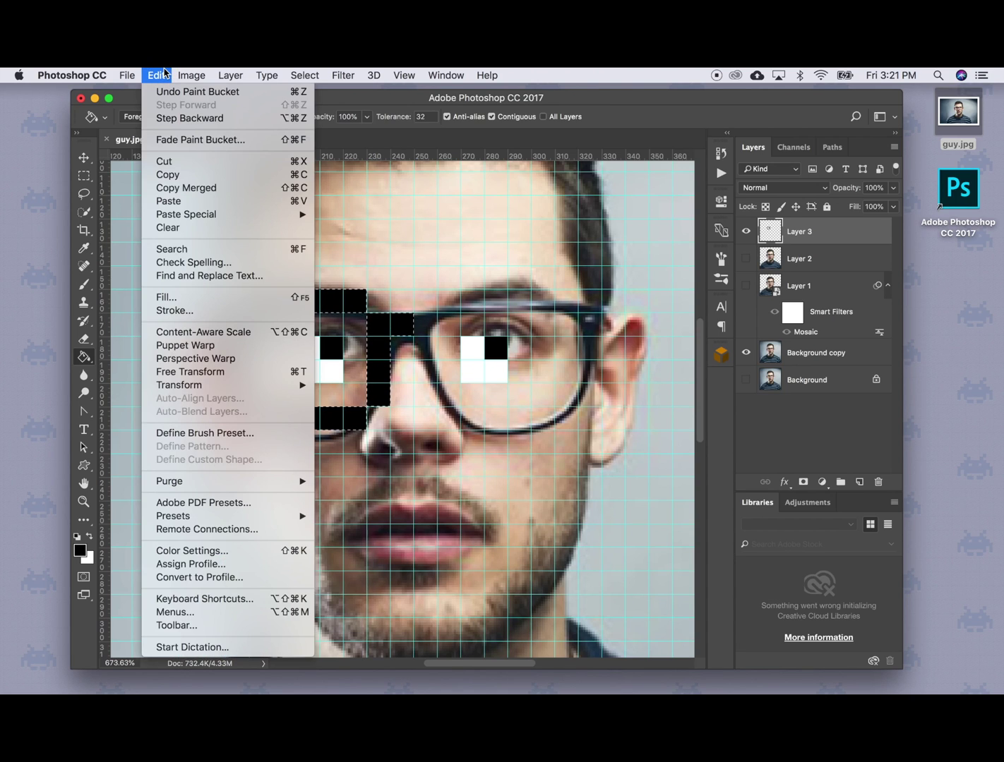
click(216, 177)
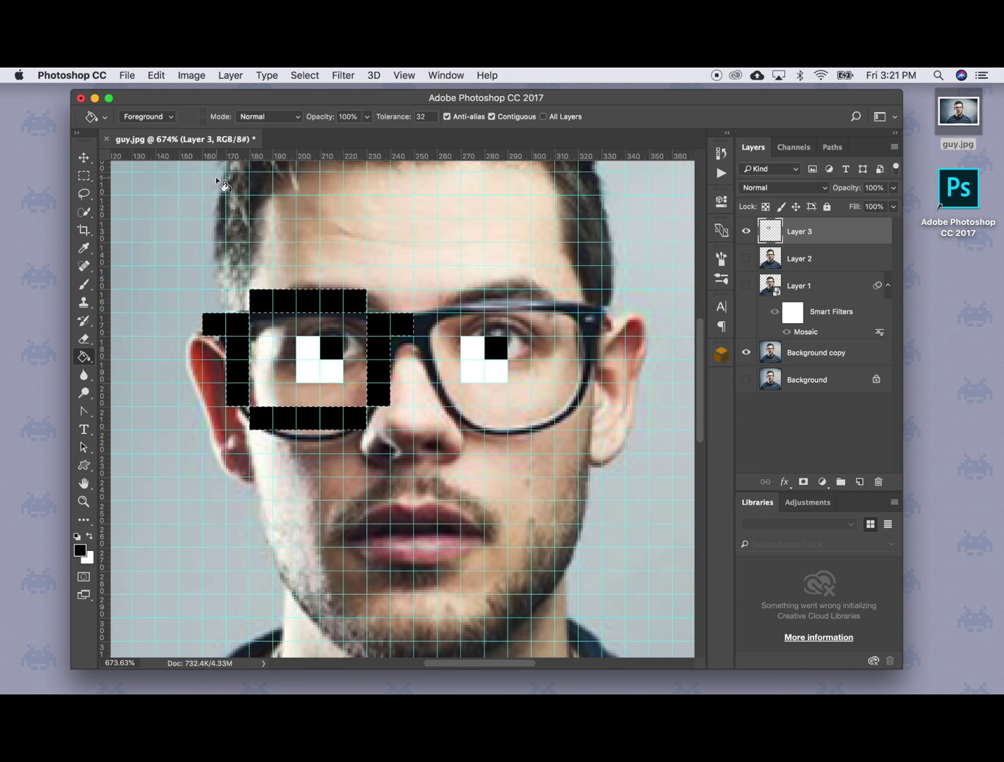
click(163, 74)
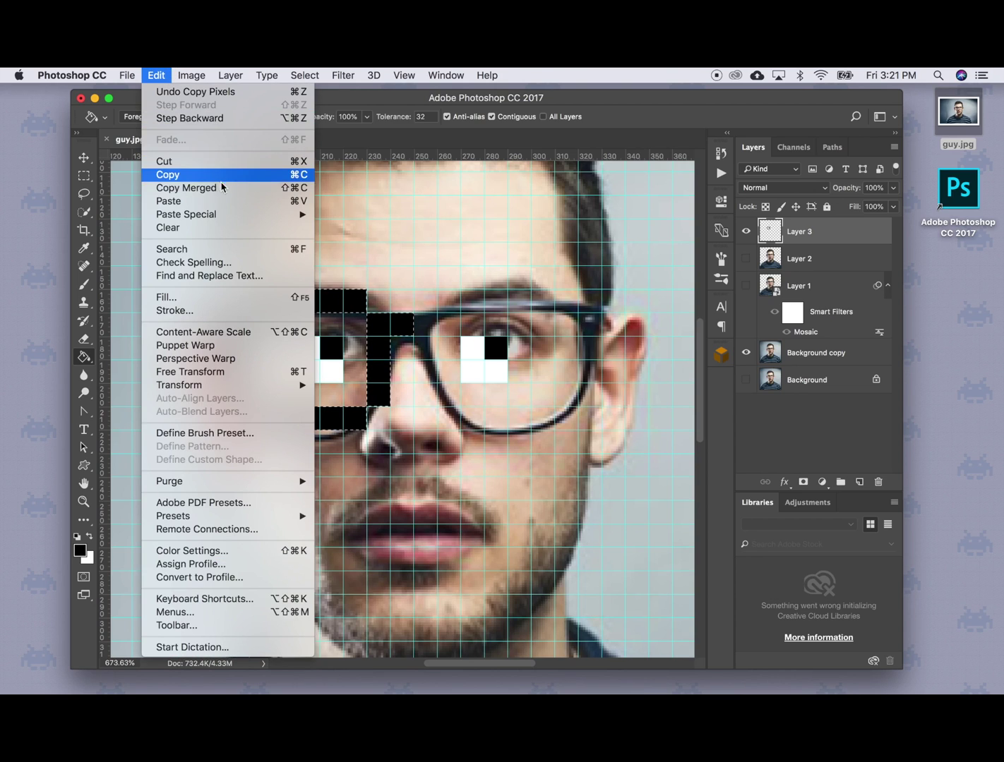
Paste the glasses half onto Layer 4 and flip it horizontally.
click(233, 202)
key(m)
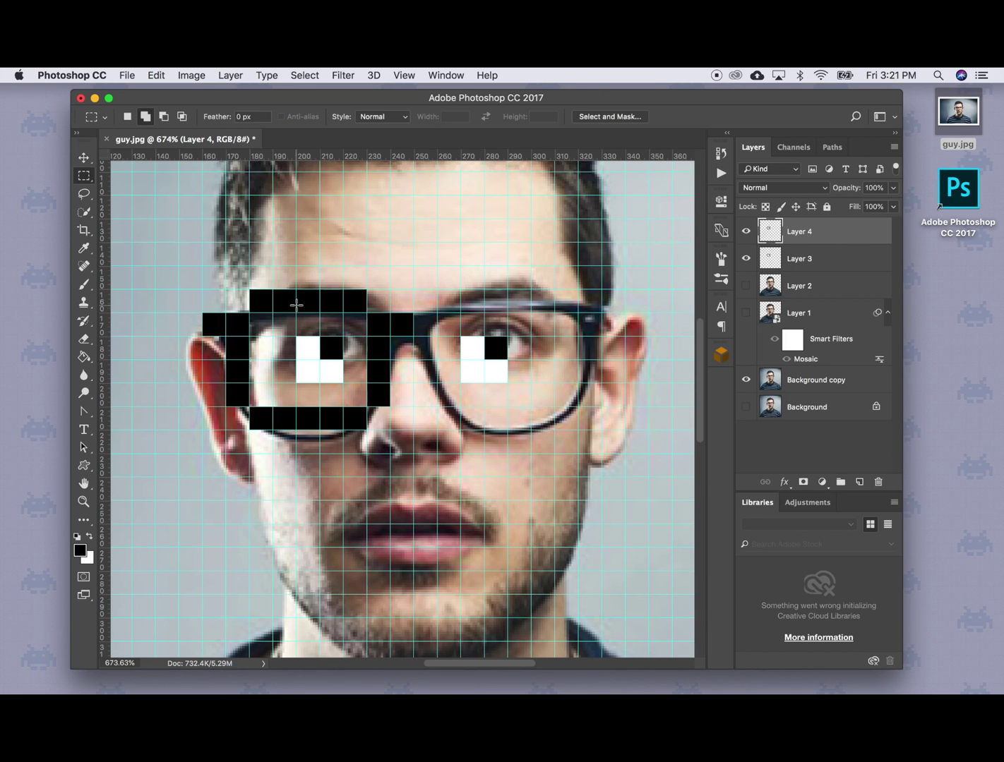
click(161, 76)
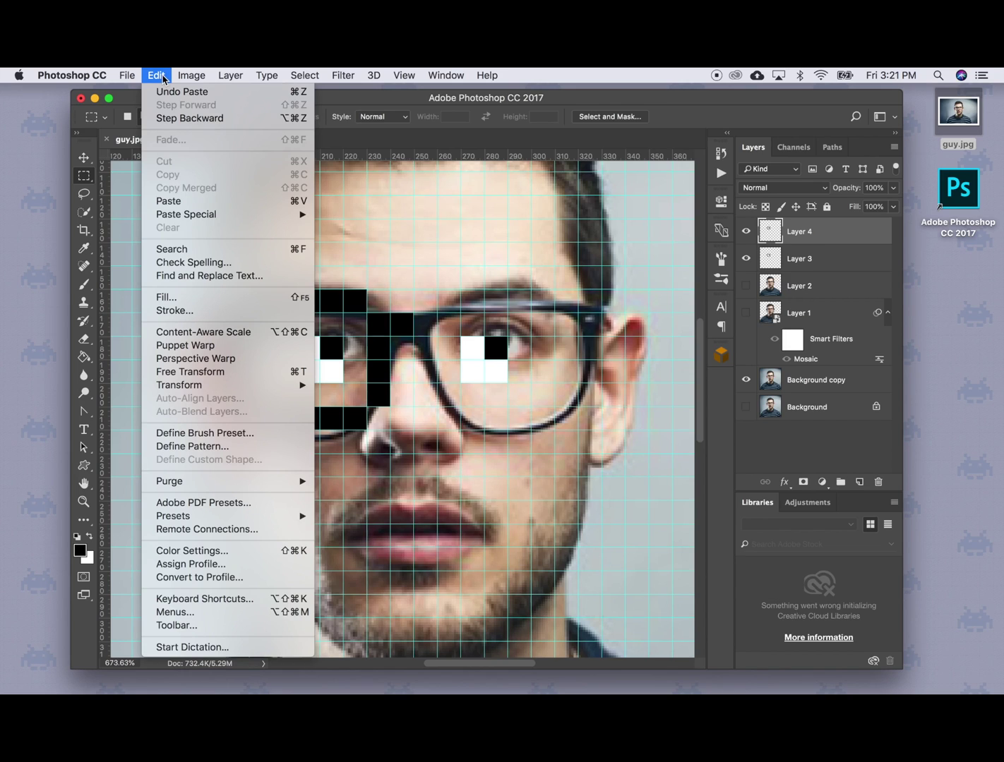
mouse_move(266, 384)
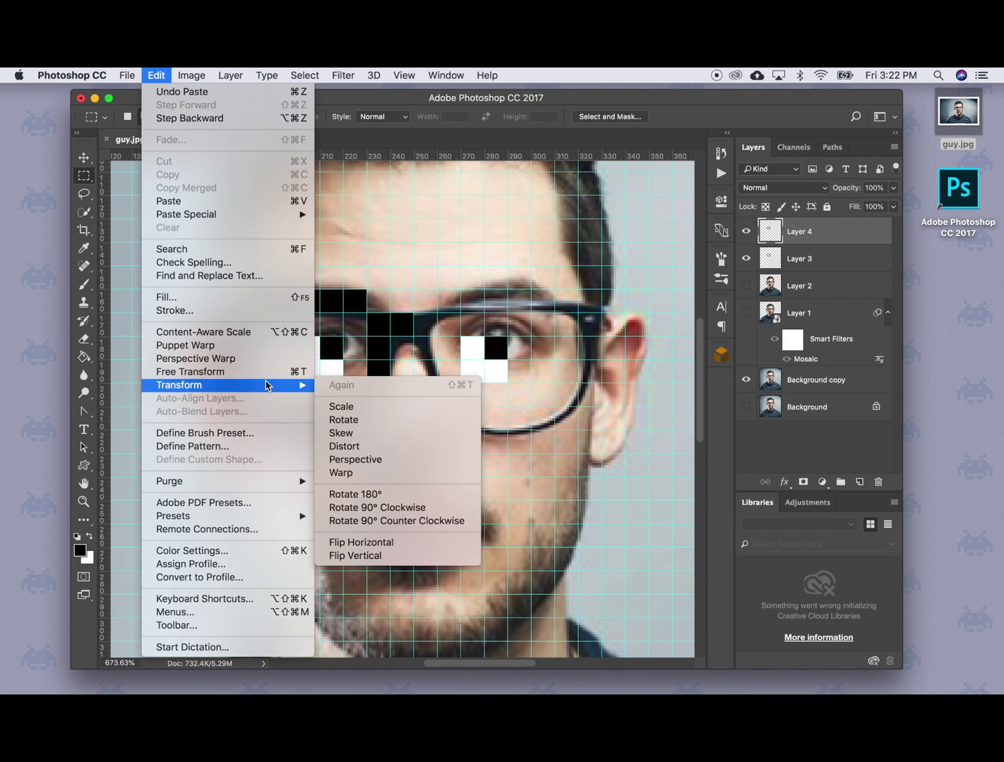
click(429, 546)
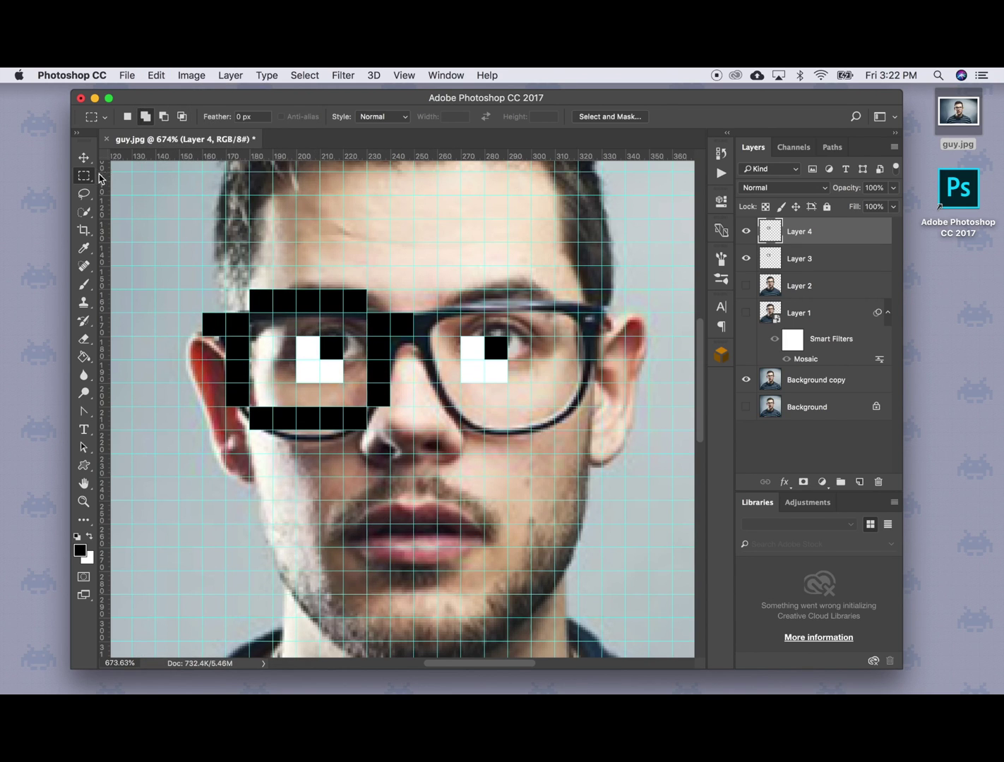
Move the mirrored frame over the right eye and add Layer 3 to the selection.
click(83, 157)
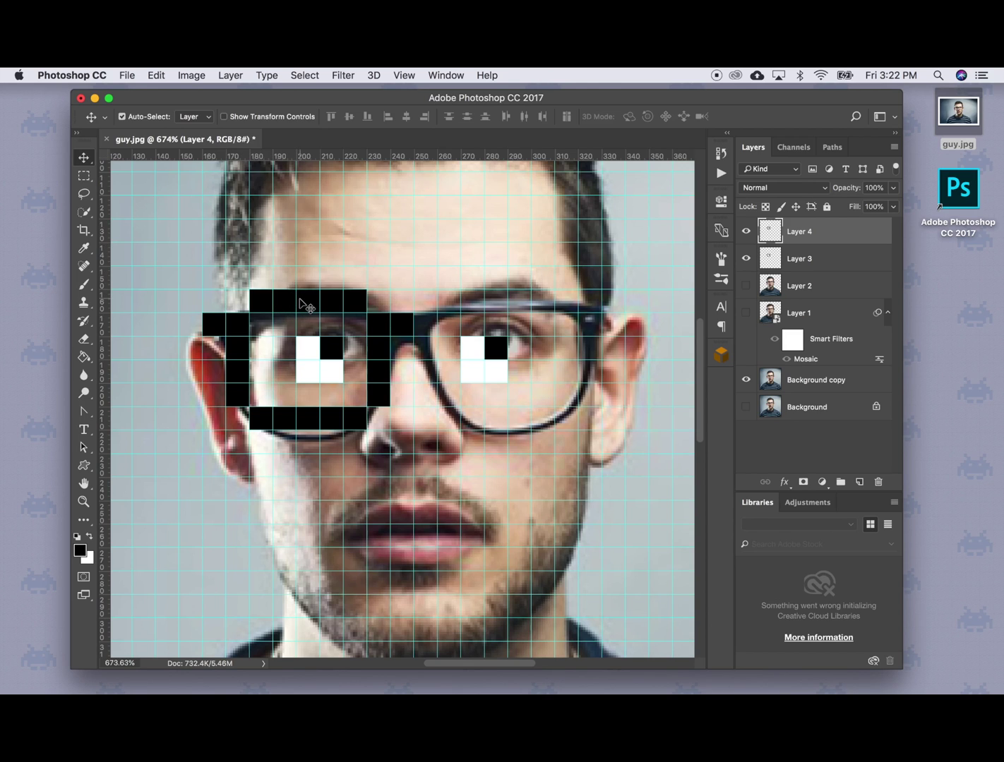
drag(300, 303, 487, 298)
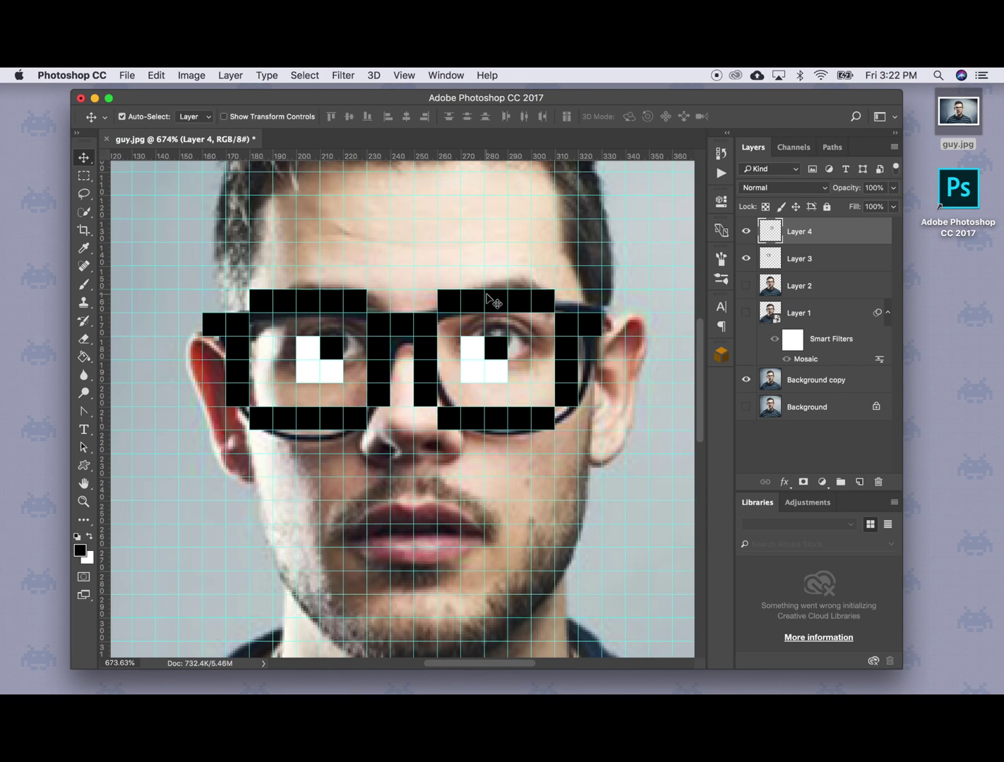
shift+click(852, 258)
Merge Layer 3 into Layer 4, show mosaic Layer 2 and hide the Background copy photo.
right_click(852, 257)
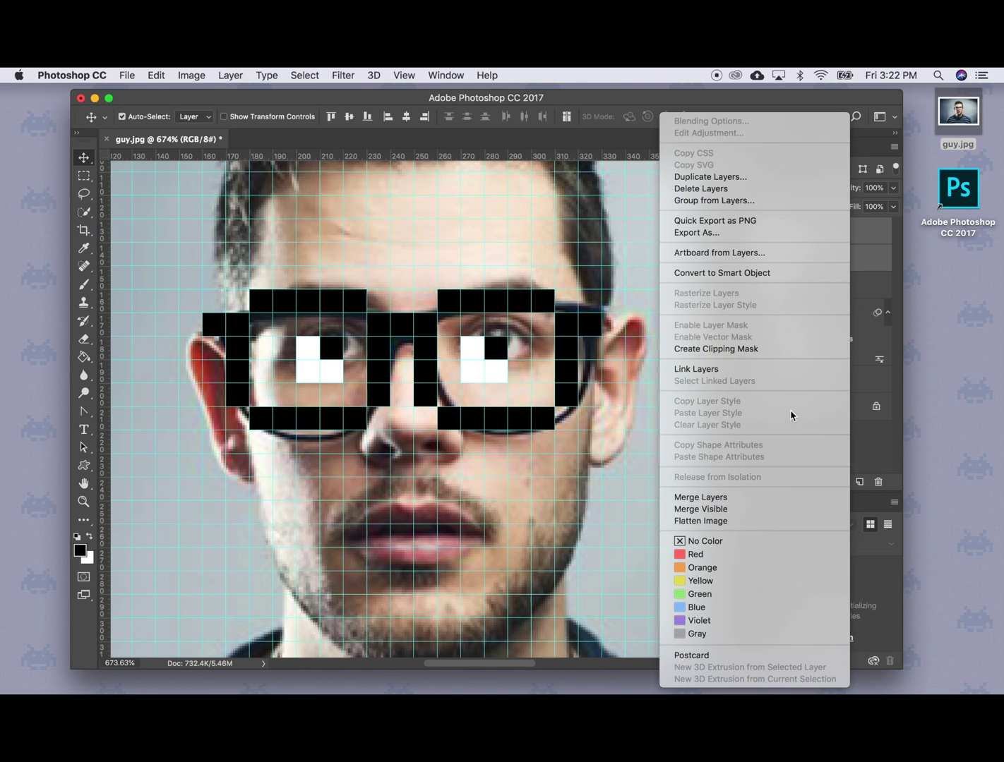
click(801, 497)
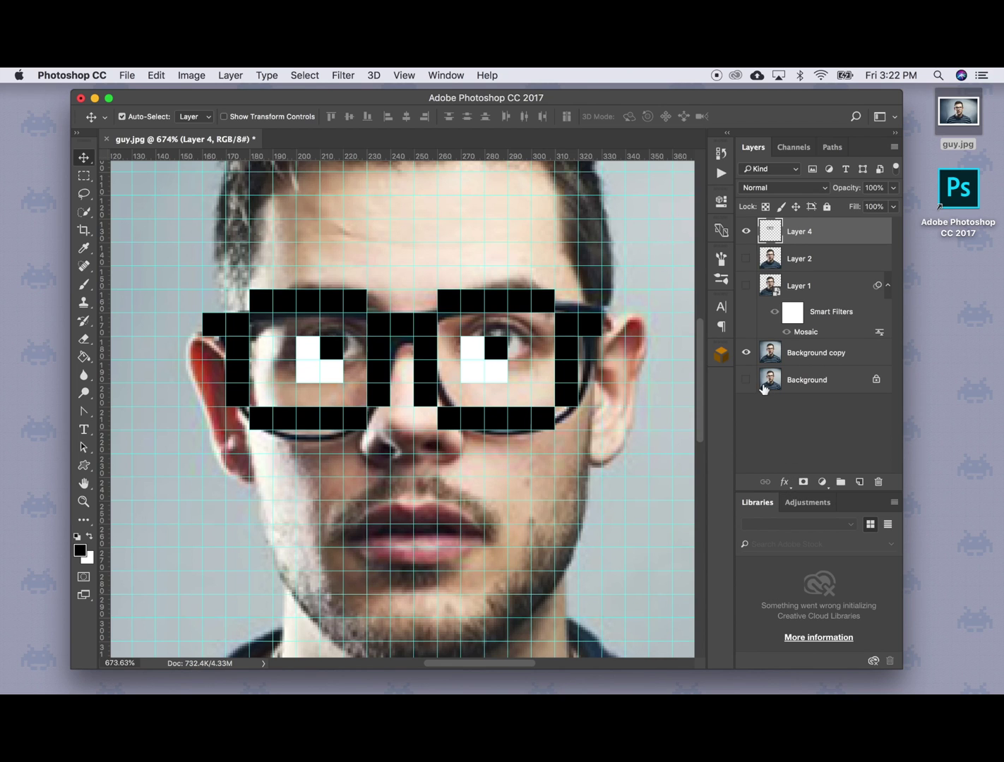
click(746, 258)
click(746, 352)
Toggle the pixel grid overlay off and back on to check the glasses.
scroll(513, 514, down, 6)
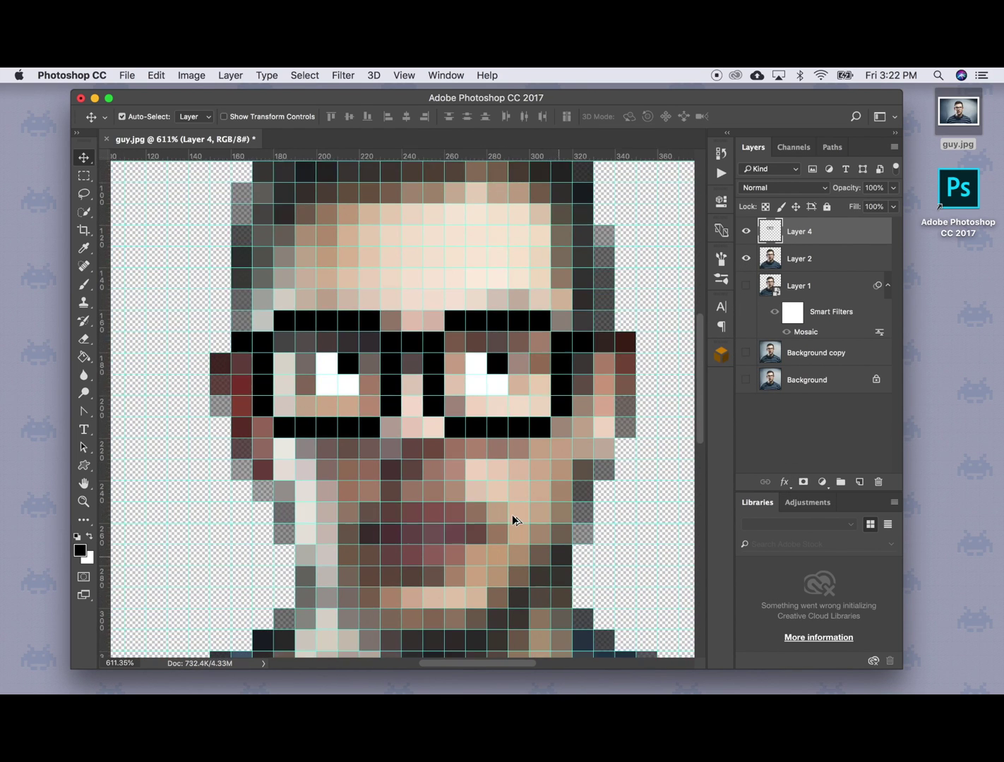
key(super+h)
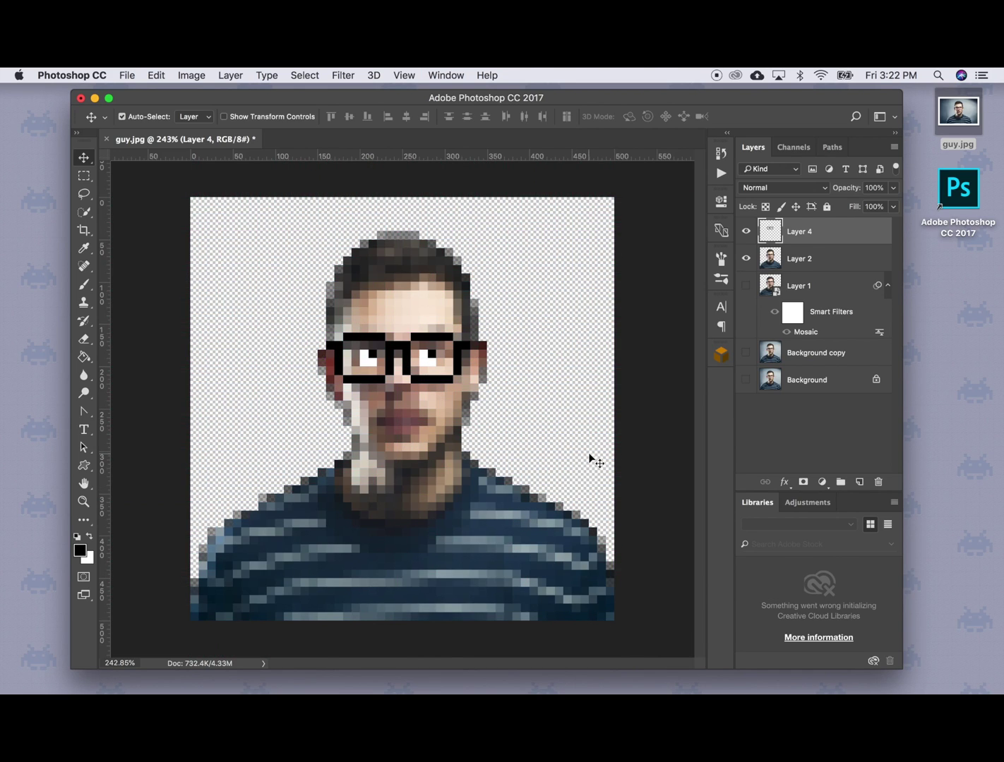
key(super+apostrophe)
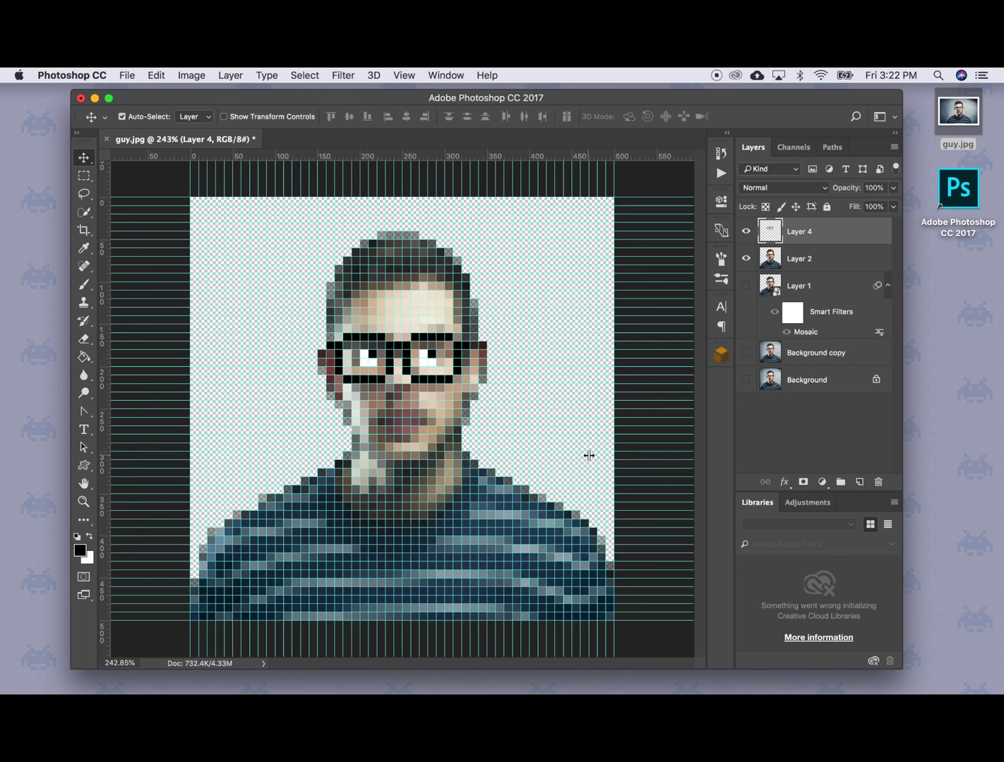
scroll(407, 426, up, 3)
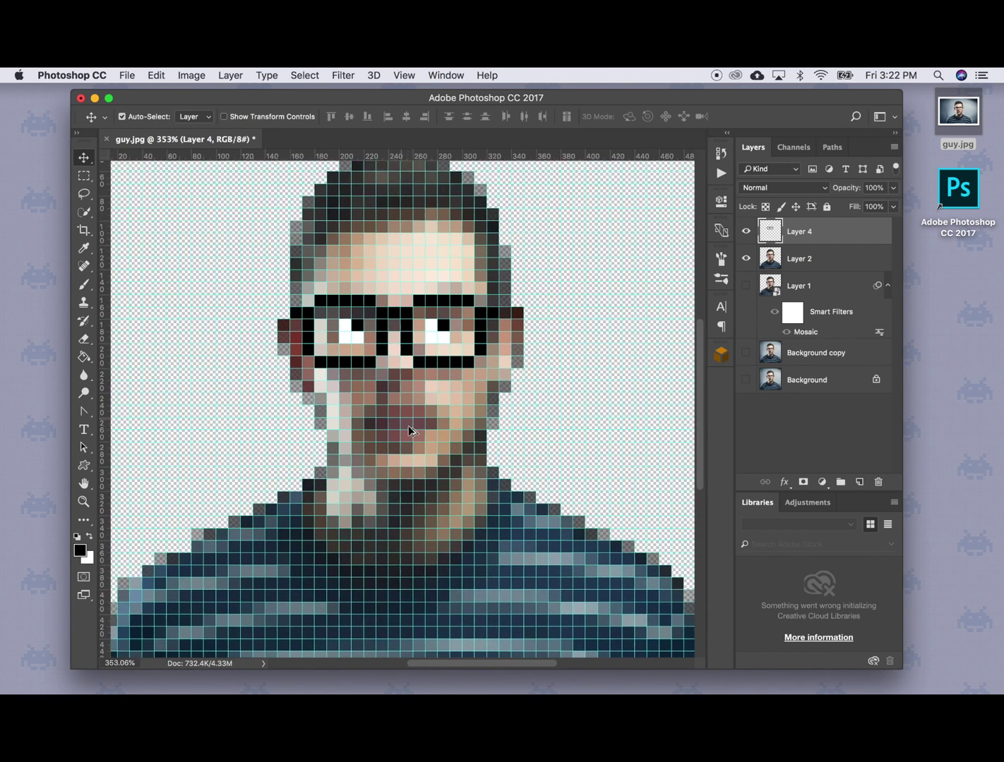
scroll(408, 428, up, 3)
Select a 37 by 10 px block over the lips and fill it with the sampled reddish-brown colour.
click(746, 352)
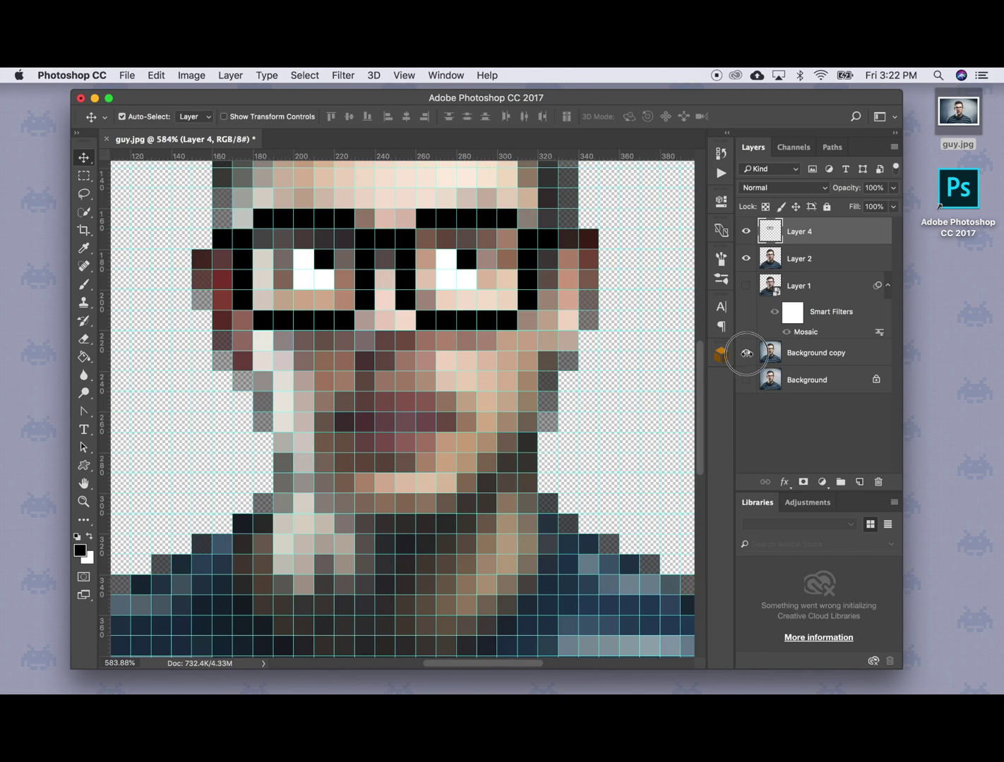
click(746, 259)
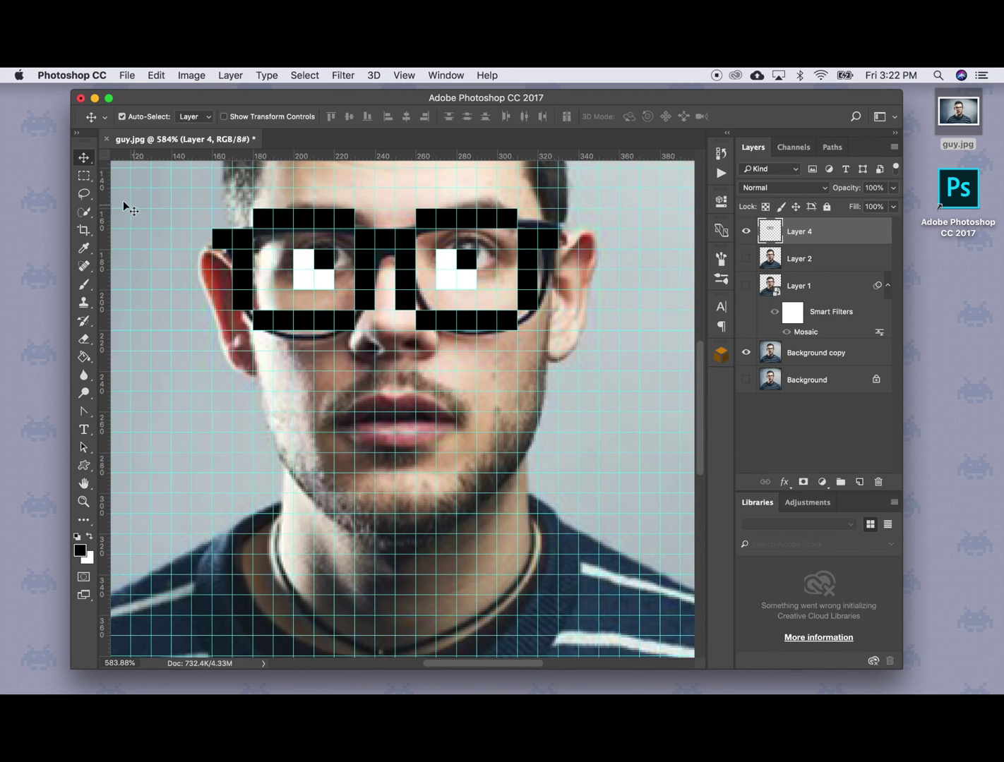
click(85, 180)
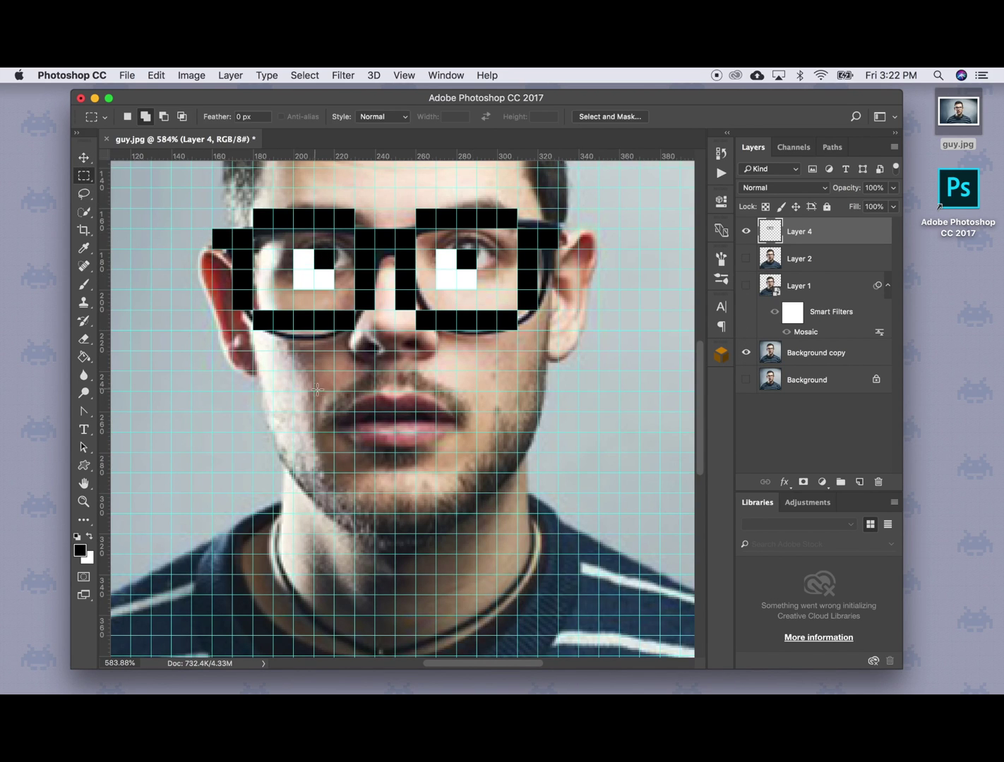
drag(355, 391, 435, 412)
click(746, 258)
scroll(397, 415, up, 2)
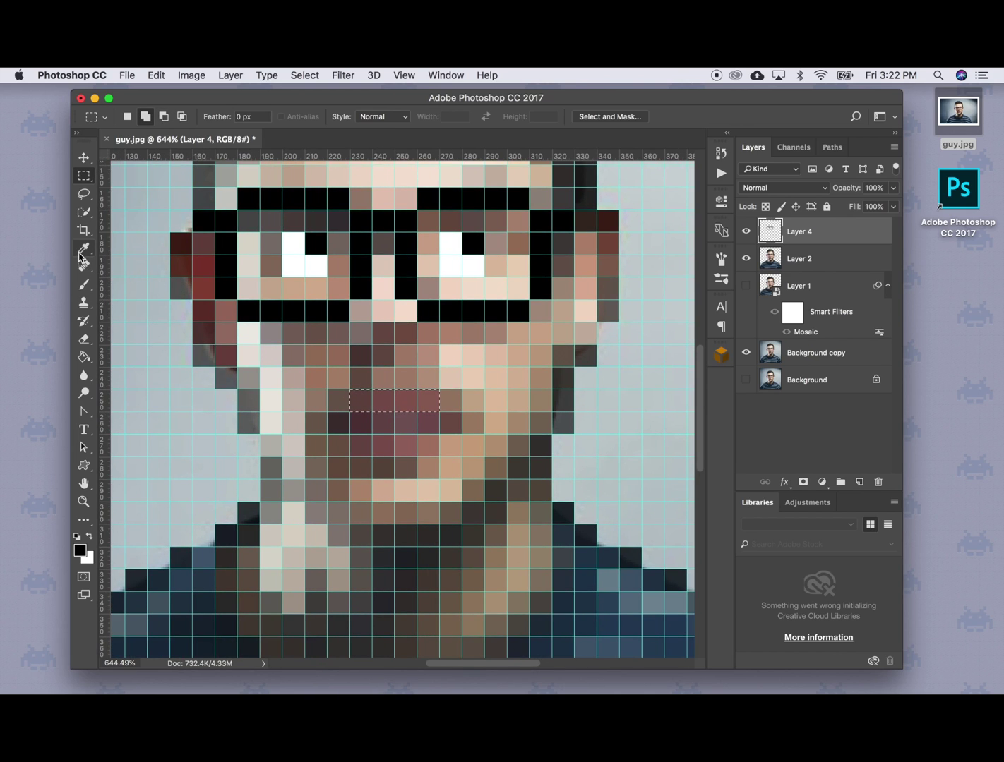
click(83, 249)
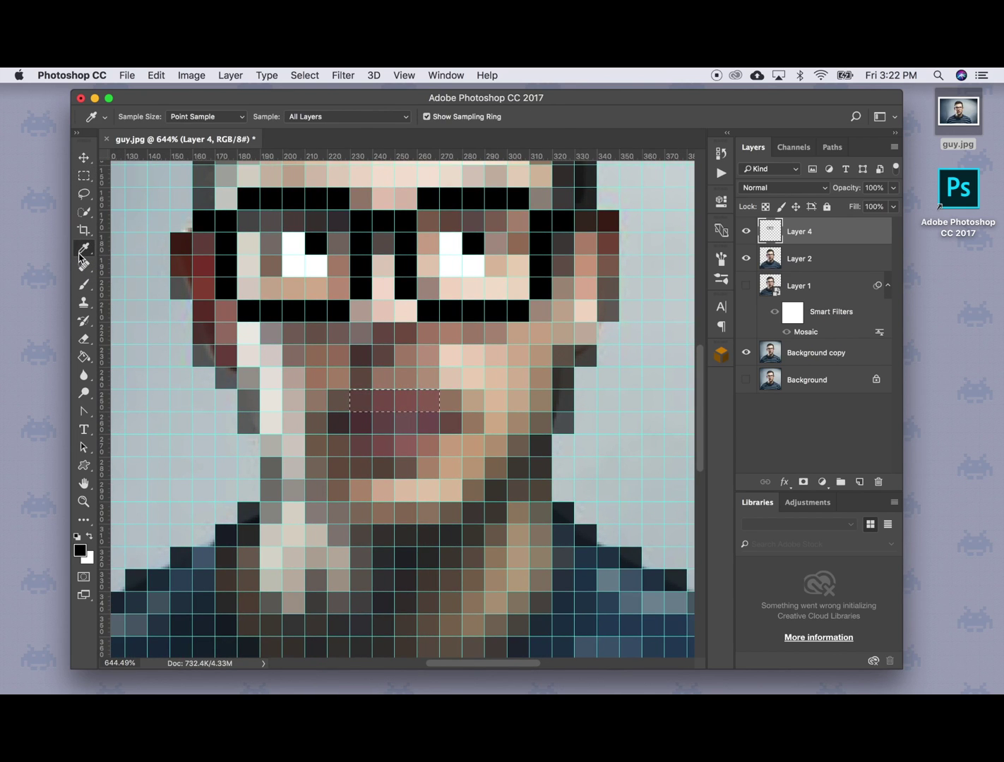
click(434, 399)
click(84, 357)
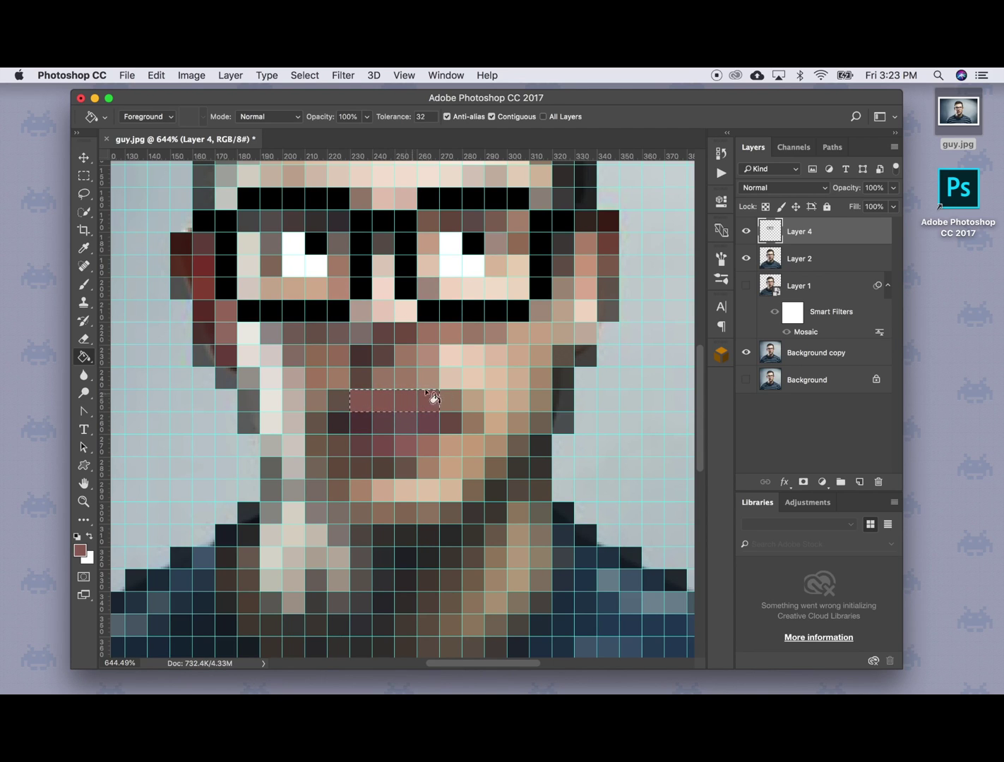
click(744, 259)
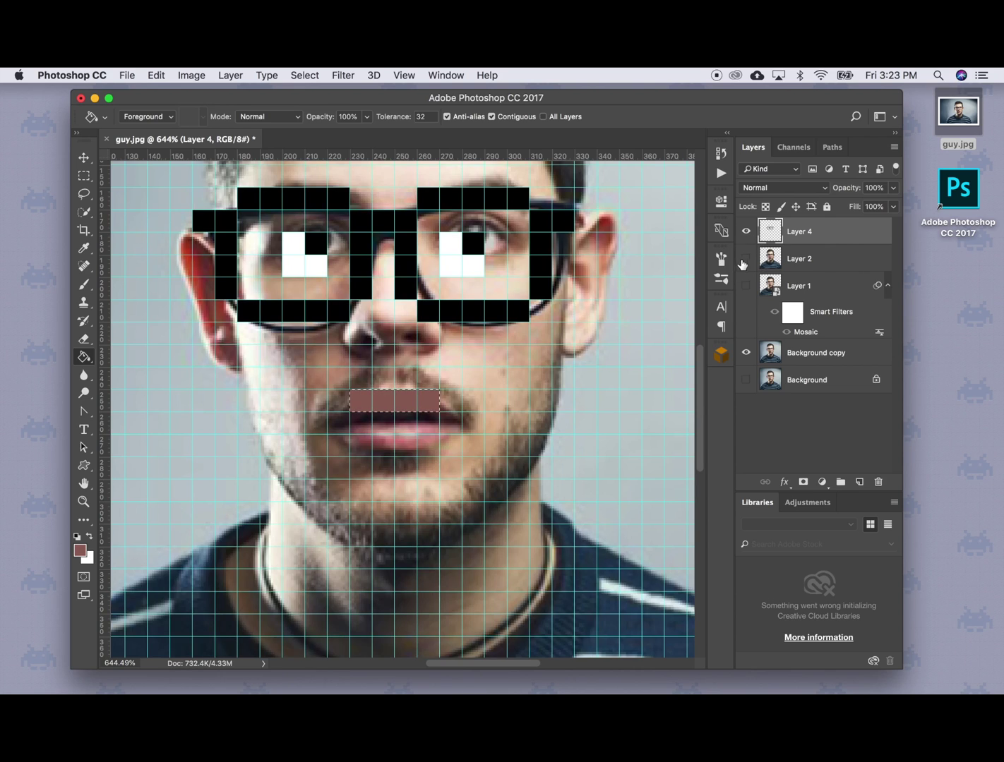
Select a block over the lower lip and fill it with a darker sampled red.
click(84, 178)
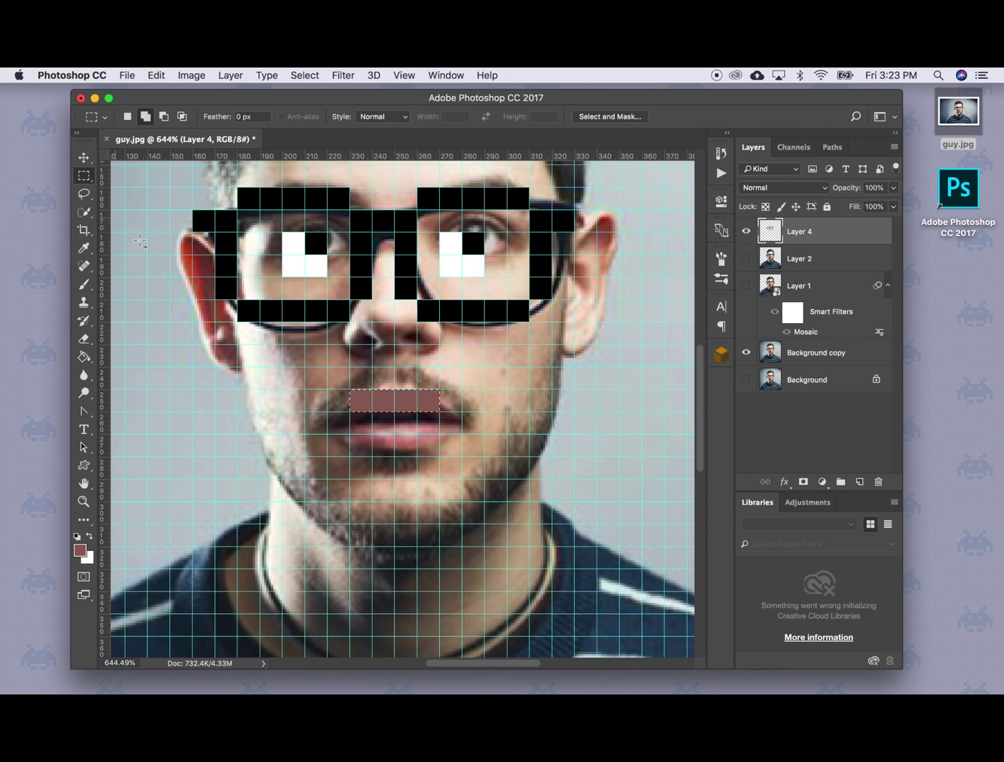
key(super+d)
drag(420, 449, 437, 456)
click(746, 259)
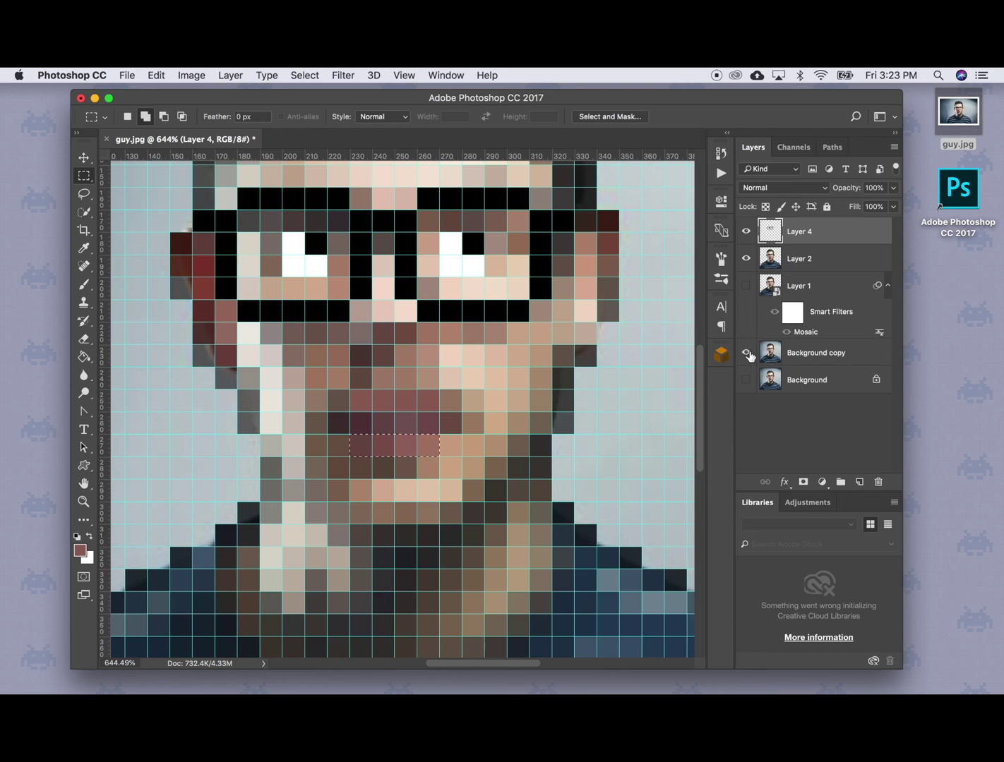
click(747, 353)
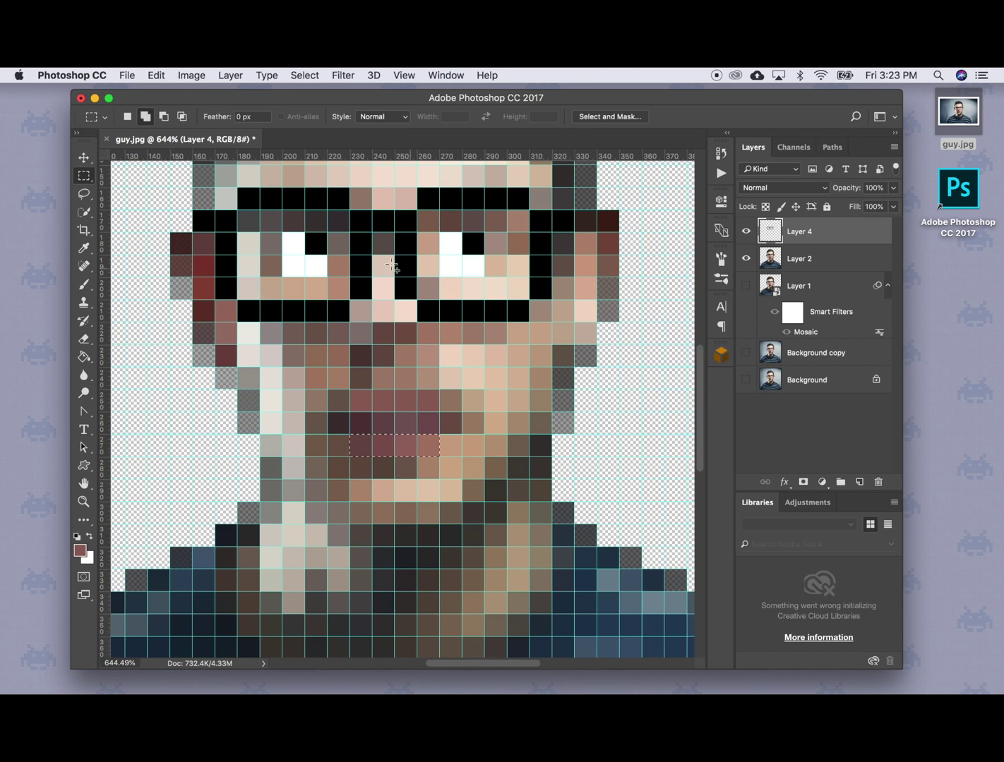
click(84, 248)
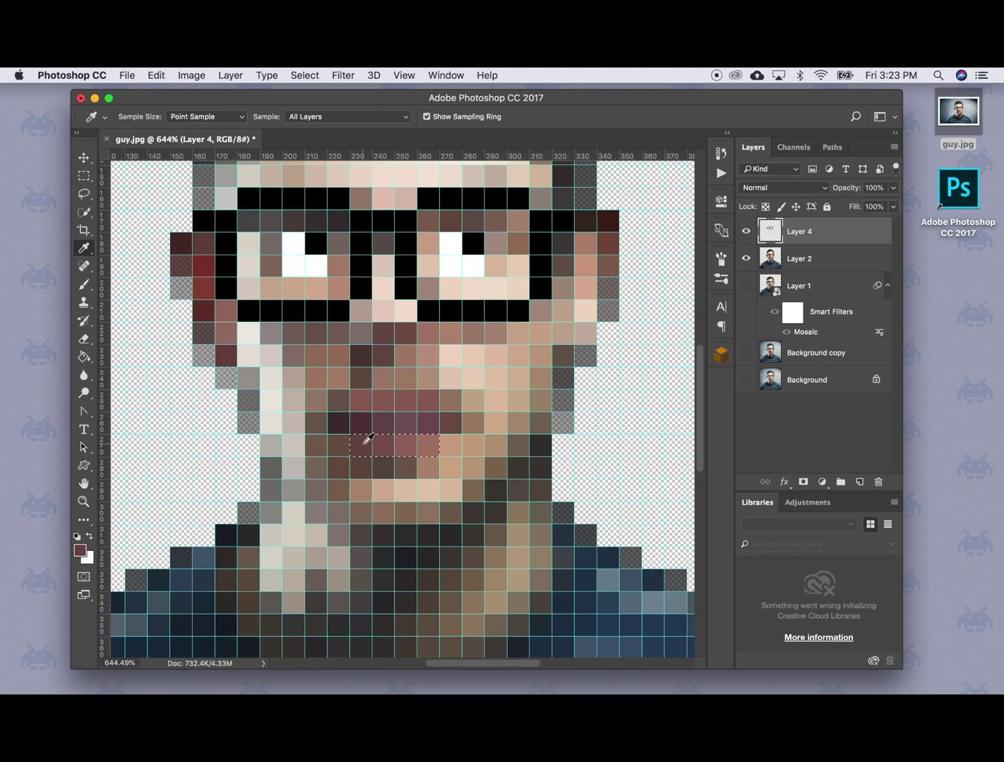
click(84, 357)
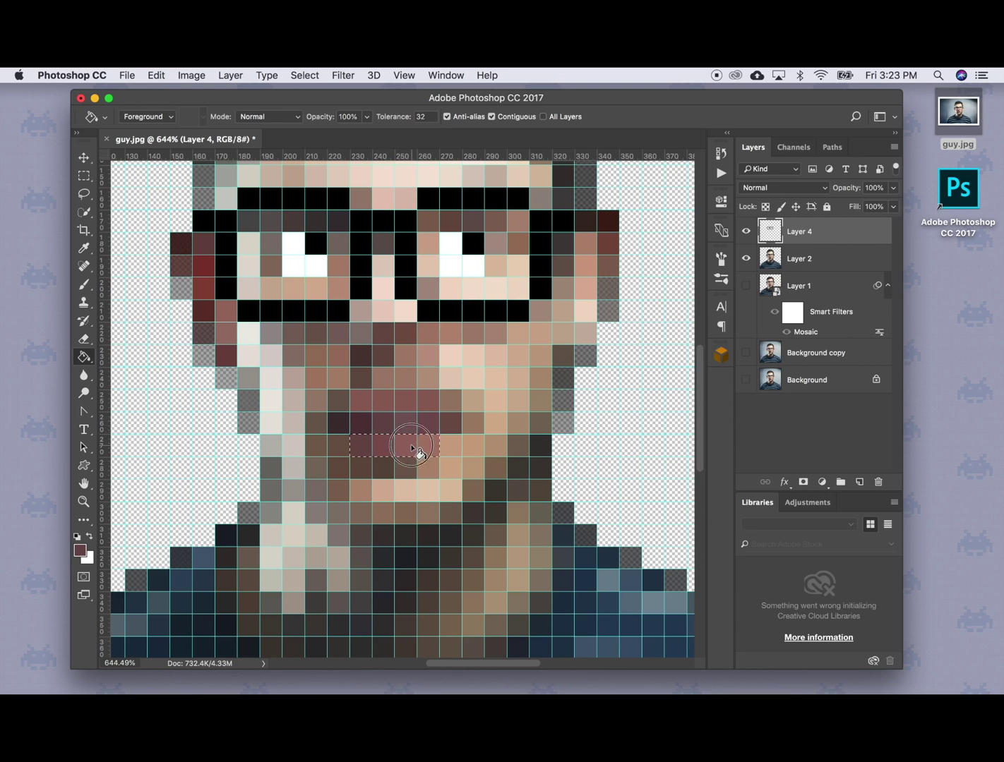
click(417, 452)
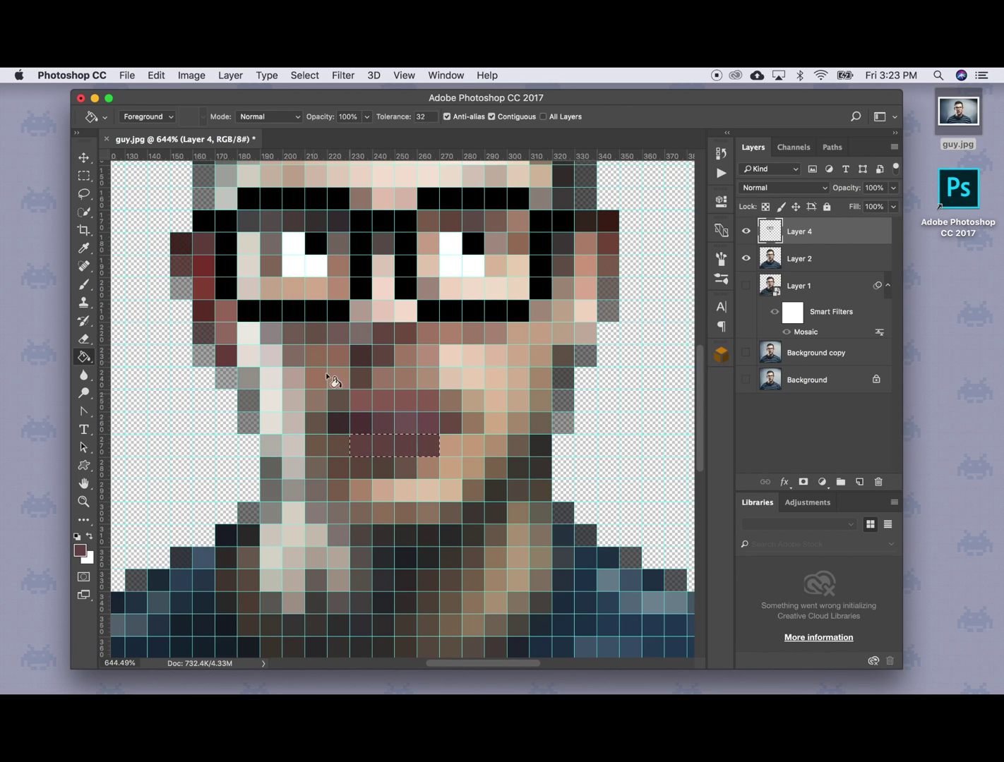
Fill a 40 by 10 px block over the mouth with white and deselect it.
click(84, 177)
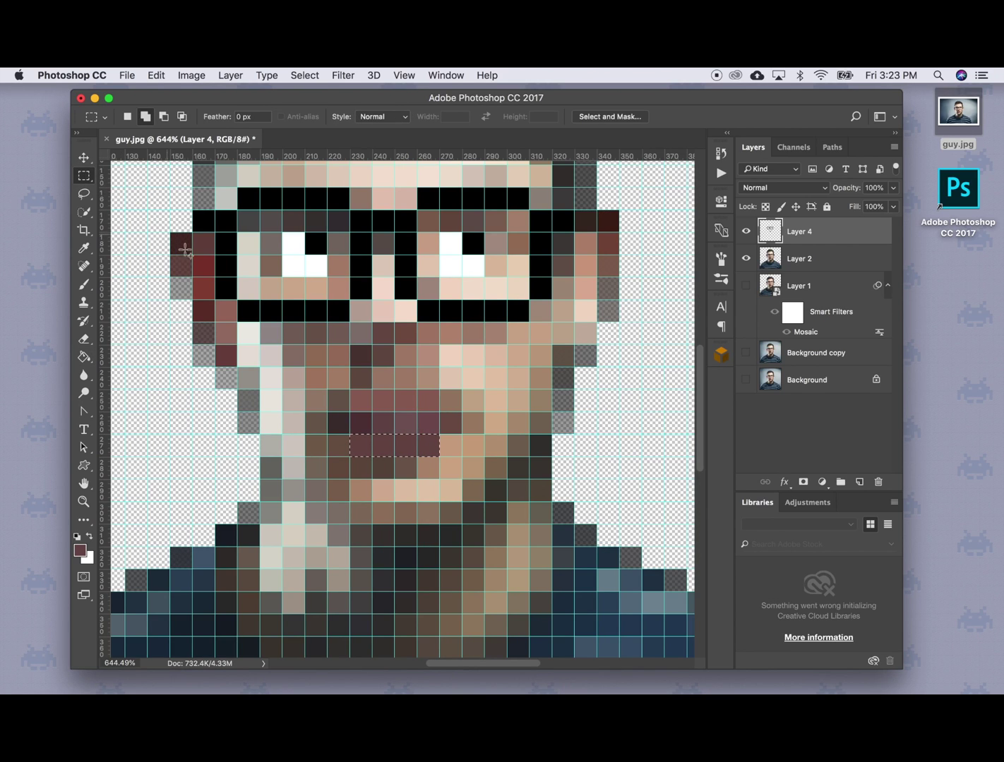
click(379, 387)
drag(350, 412, 438, 433)
click(86, 357)
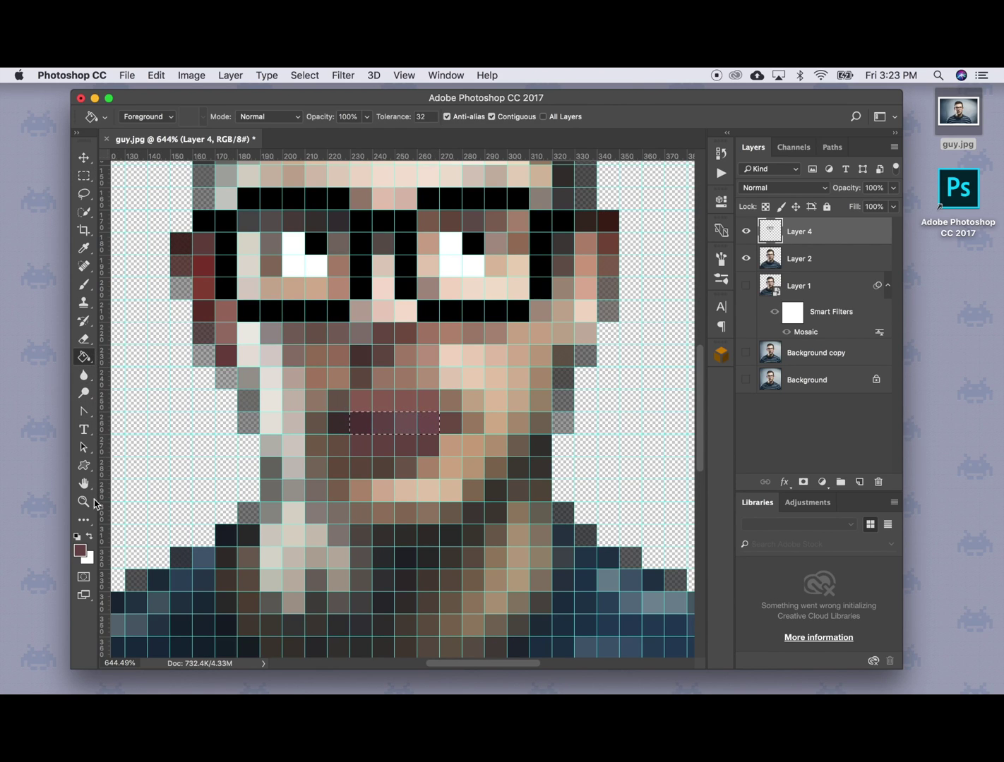
click(78, 537)
click(88, 541)
click(79, 549)
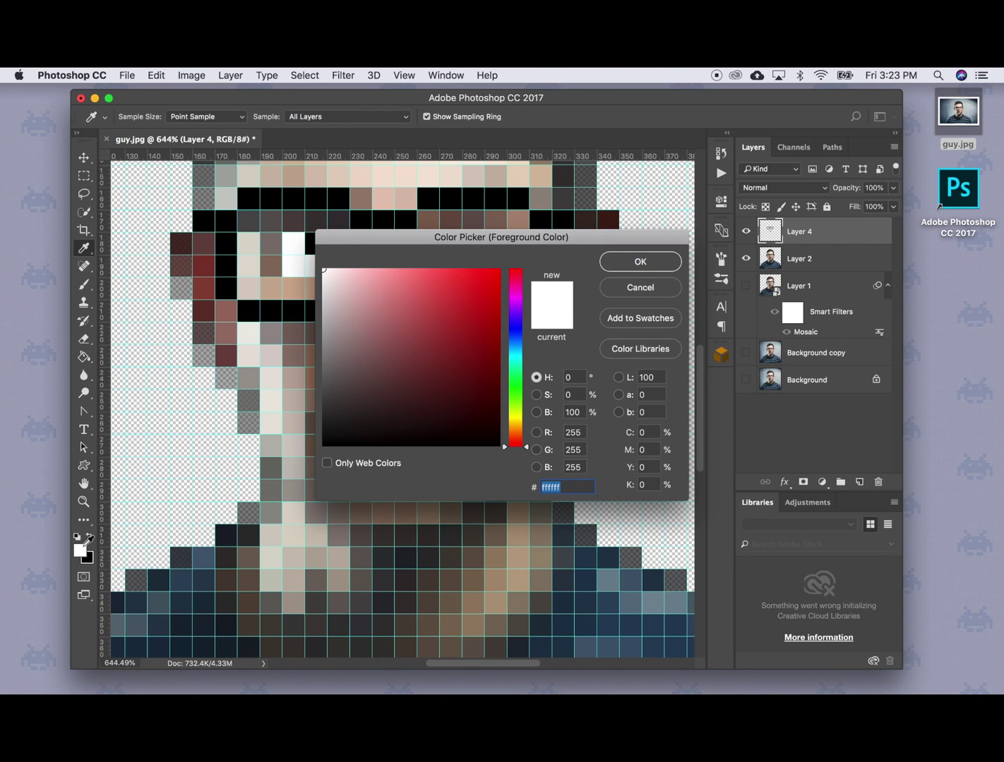
click(640, 261)
key(g)
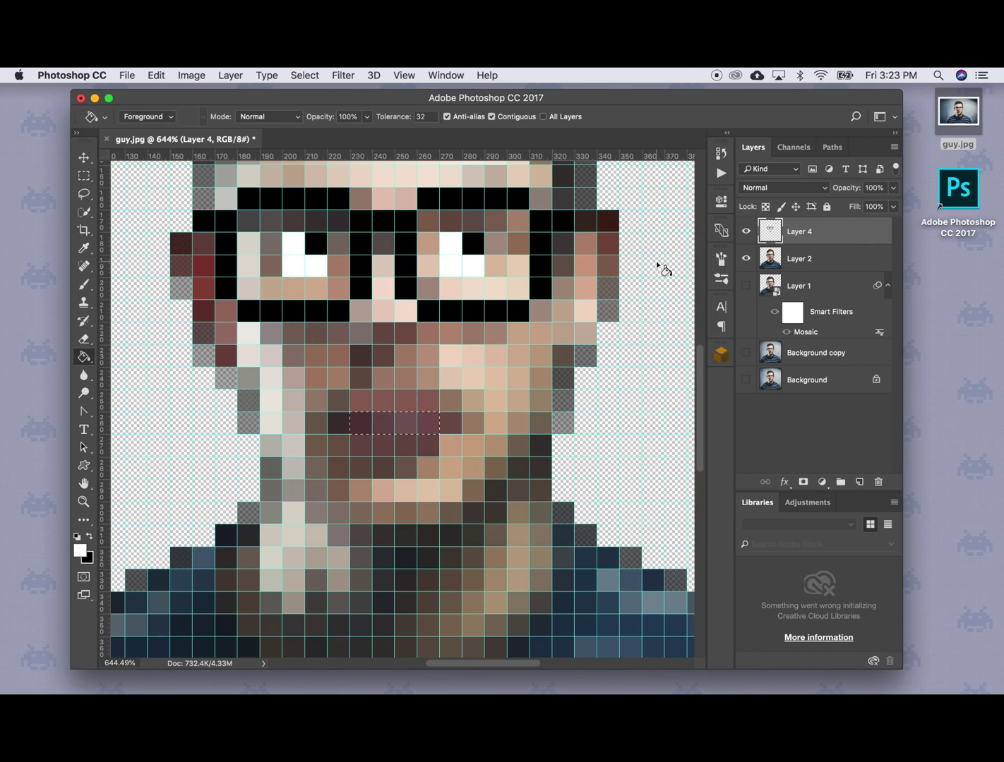
click(424, 432)
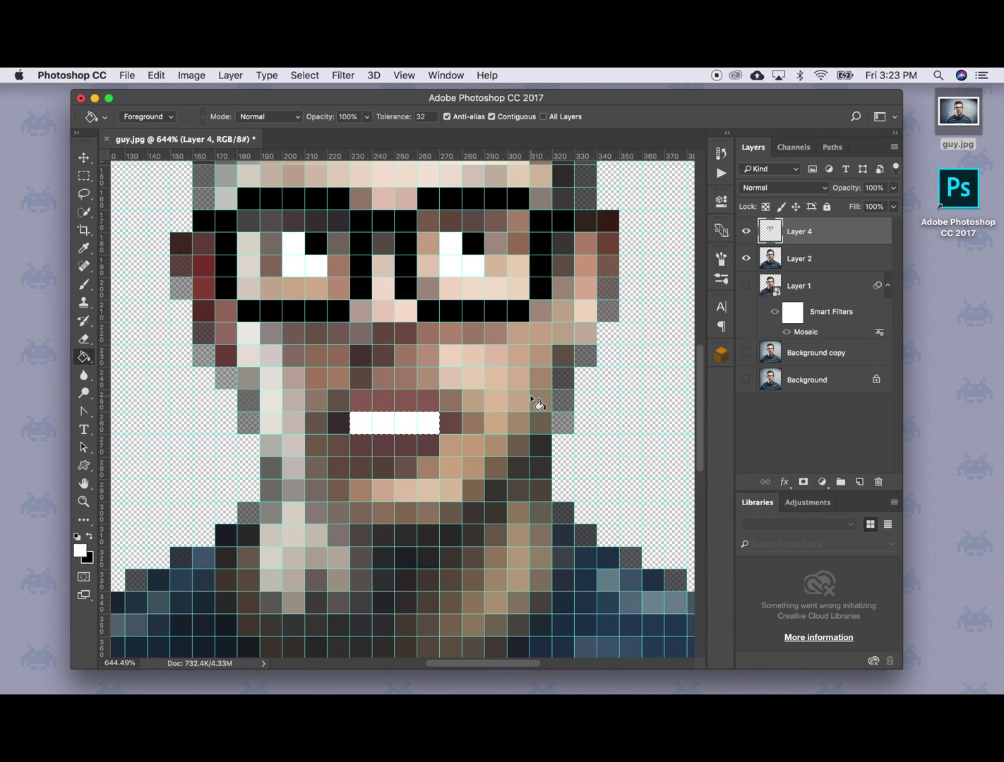
key(super+d)
Toggle the grid overlay off and back on to check the teeth.
scroll(538, 405, down, 5)
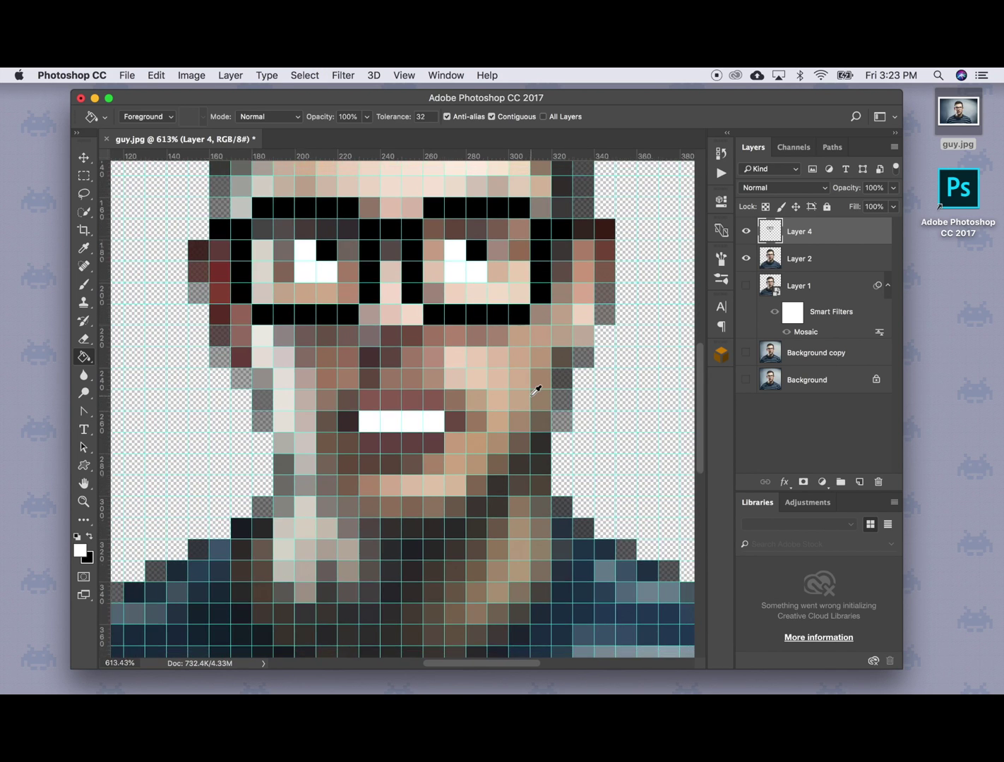
scroll(537, 390, down, 2)
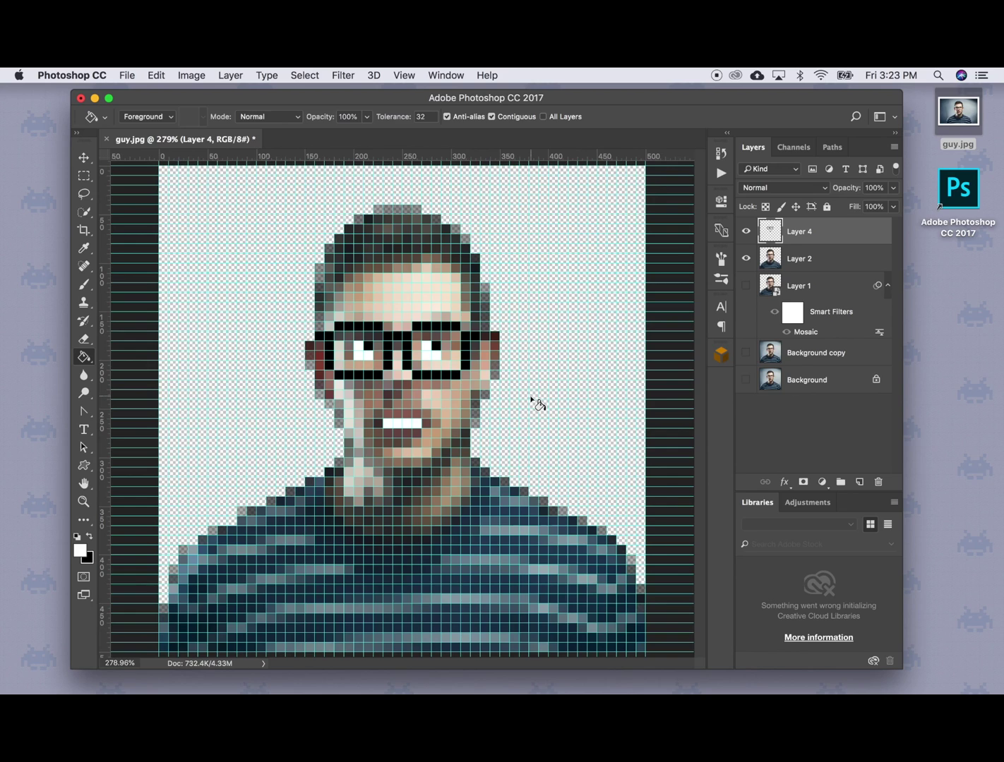
key(super+apostrophe)
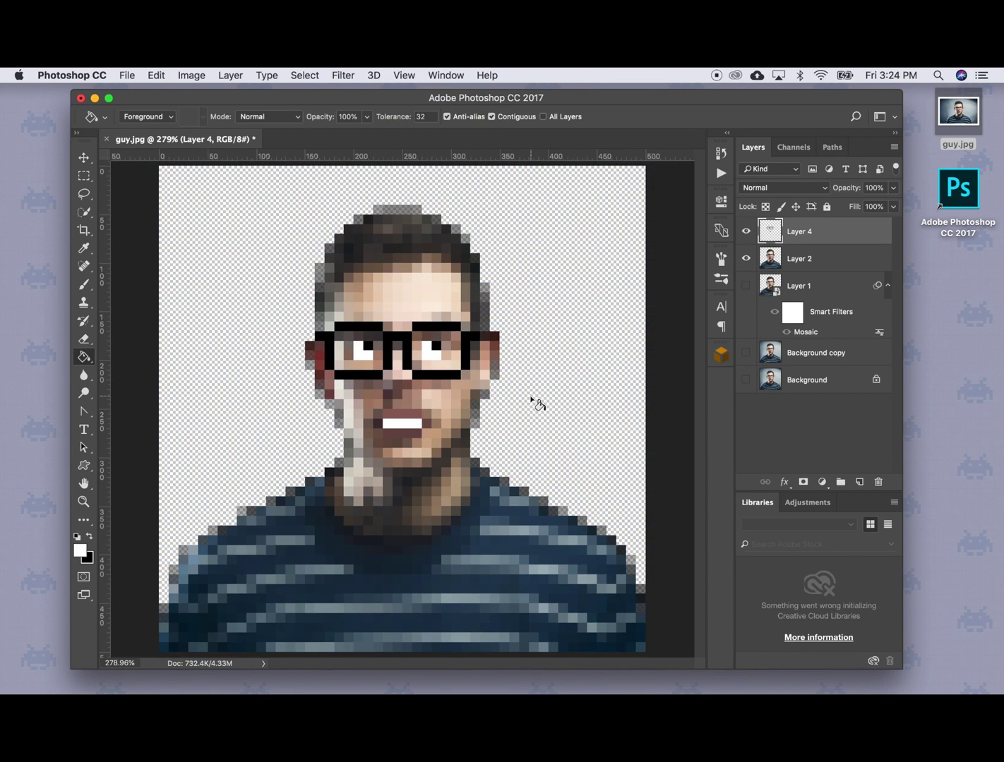
key(super+apostrophe)
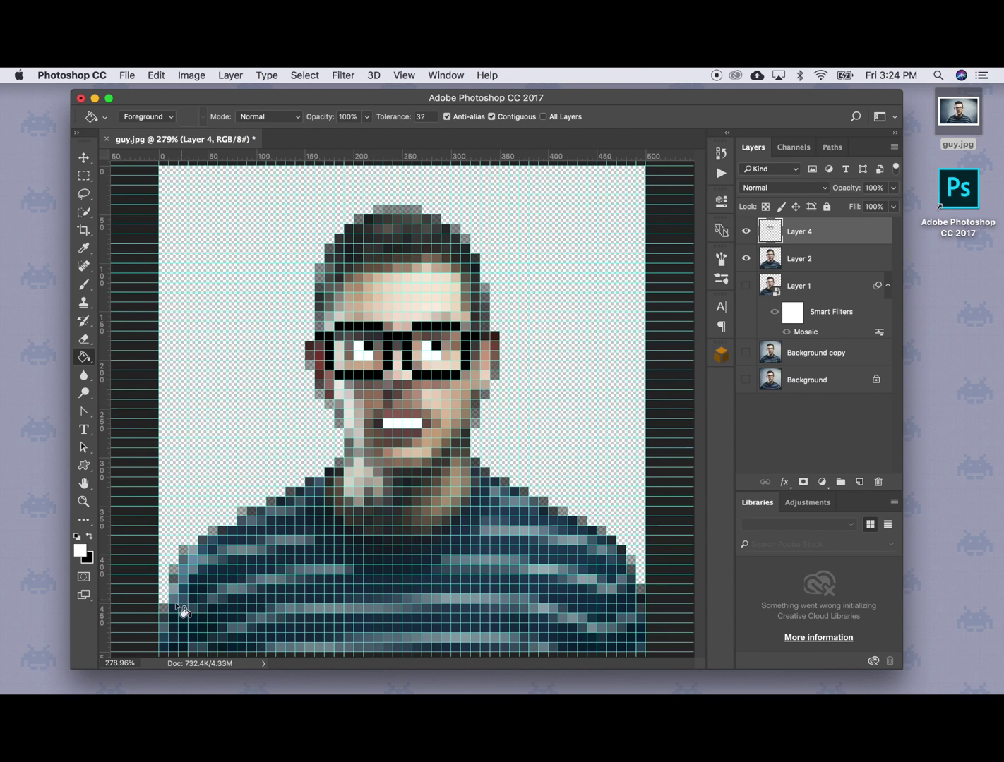
Start the outline selection with edge cells from the sweater's lower-left up past the ear and hair.
scroll(176, 616, up, 5)
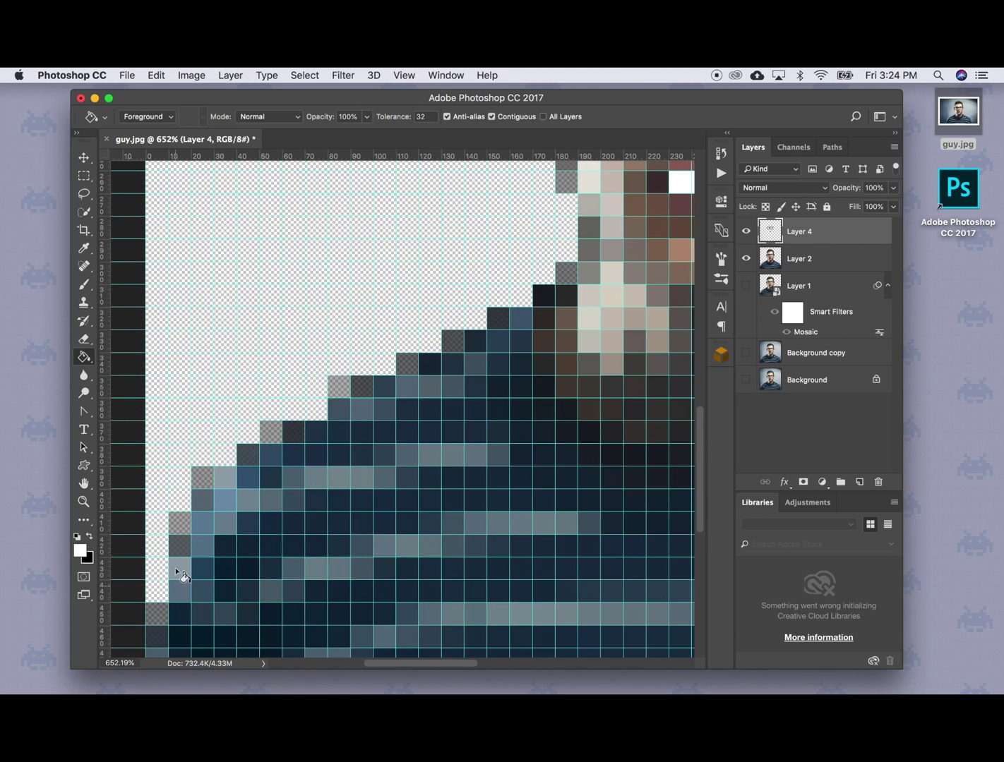
click(84, 176)
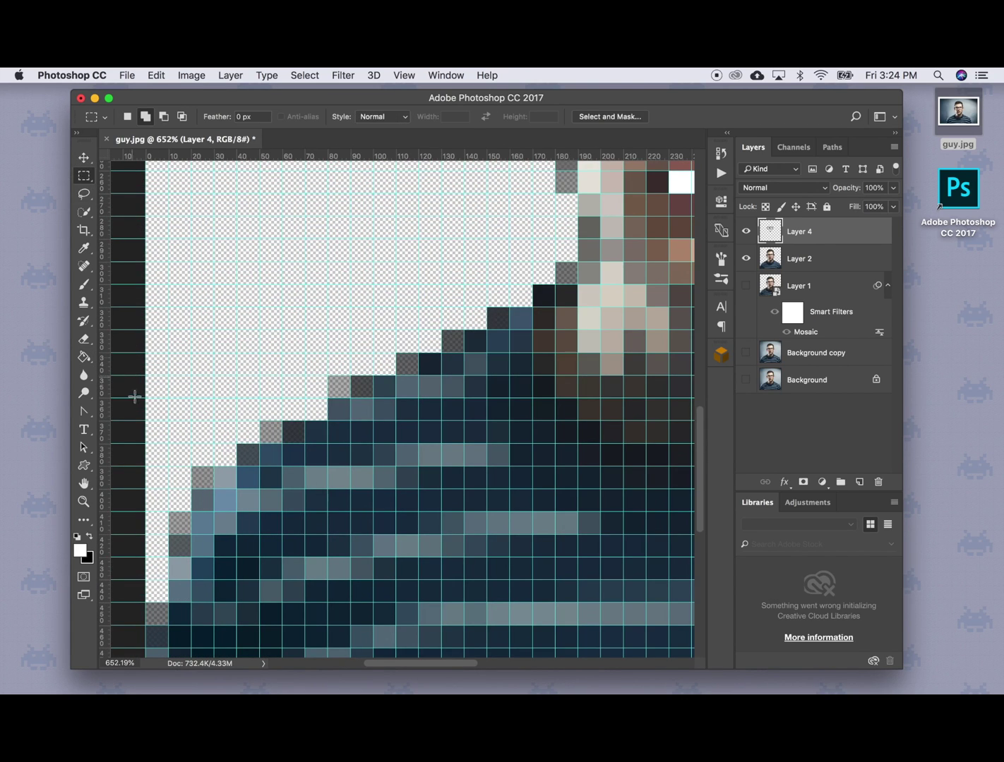
drag(165, 644, 190, 558)
drag(168, 486, 555, 369)
scroll(439, 343, up, 1)
scroll(509, 340, up, 2)
drag(534, 213, 578, 258)
scroll(510, 305, up, 3)
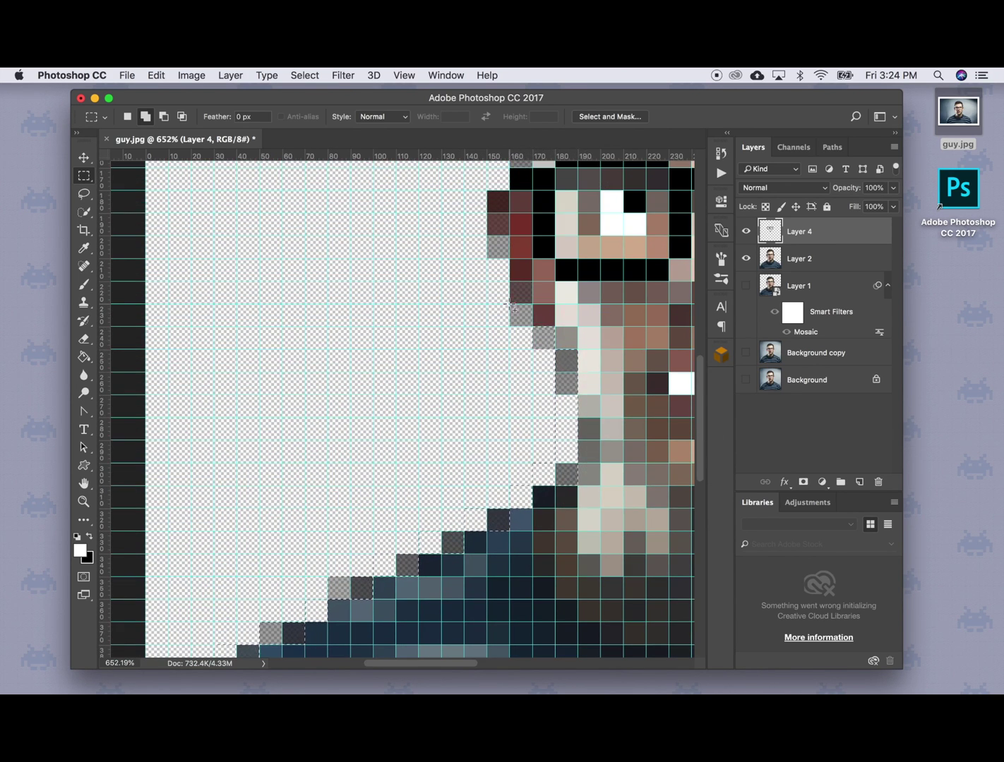
scroll(511, 306, up, 2)
drag(487, 215, 510, 367)
scroll(494, 262, up, 5)
scroll(552, 372, up, 1)
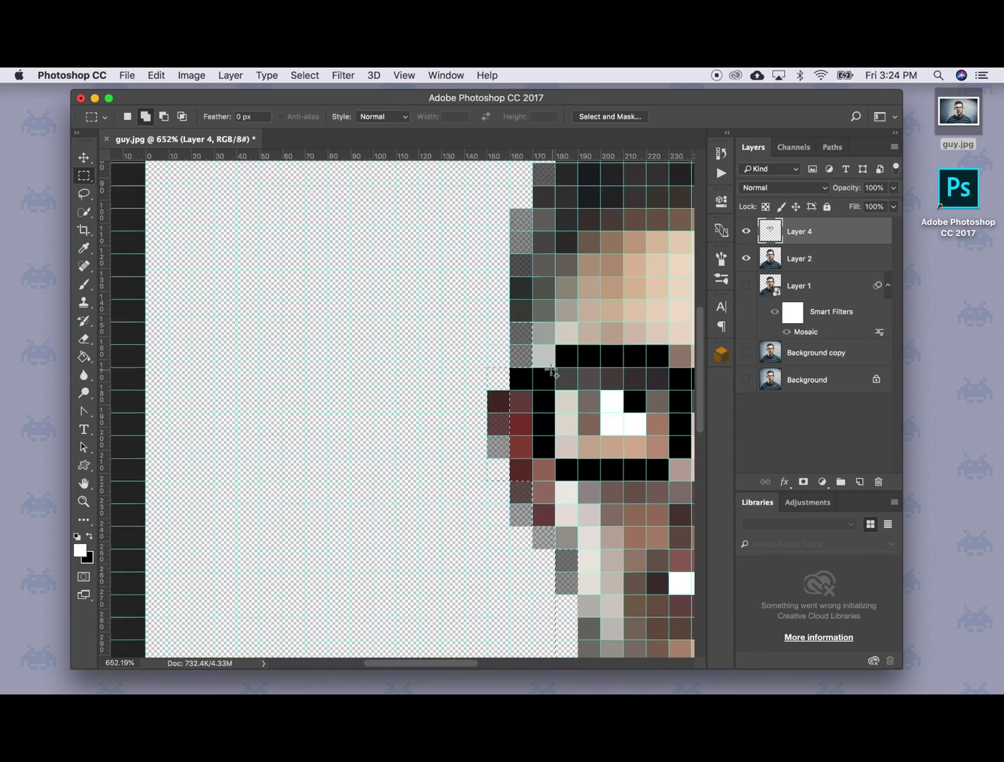
scroll(552, 372, up, 2)
scroll(554, 322, up, 3)
drag(554, 315, 533, 264)
Add the remaining shoulder and lower-right edge cells to complete the outline selection.
scroll(569, 277, up, 1)
scroll(570, 277, right, 8)
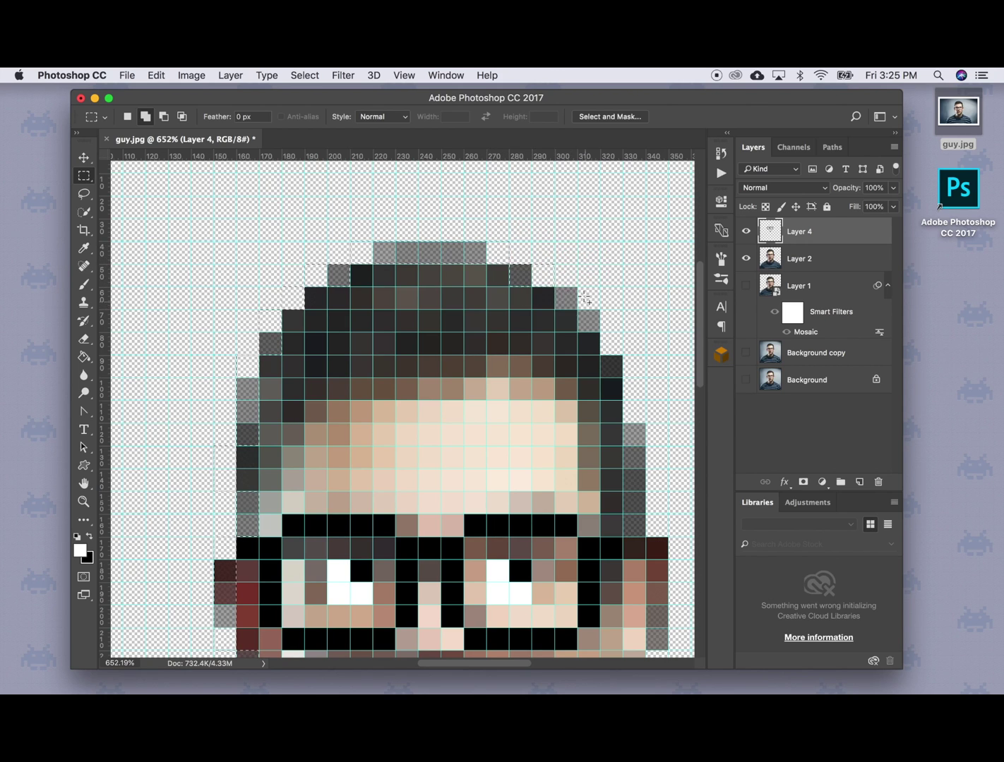
scroll(585, 300, right, 8)
drag(500, 516, 544, 486)
scroll(513, 519, down, 4)
scroll(526, 437, down, 4)
scroll(452, 403, down, 4)
scroll(545, 486, right, 8)
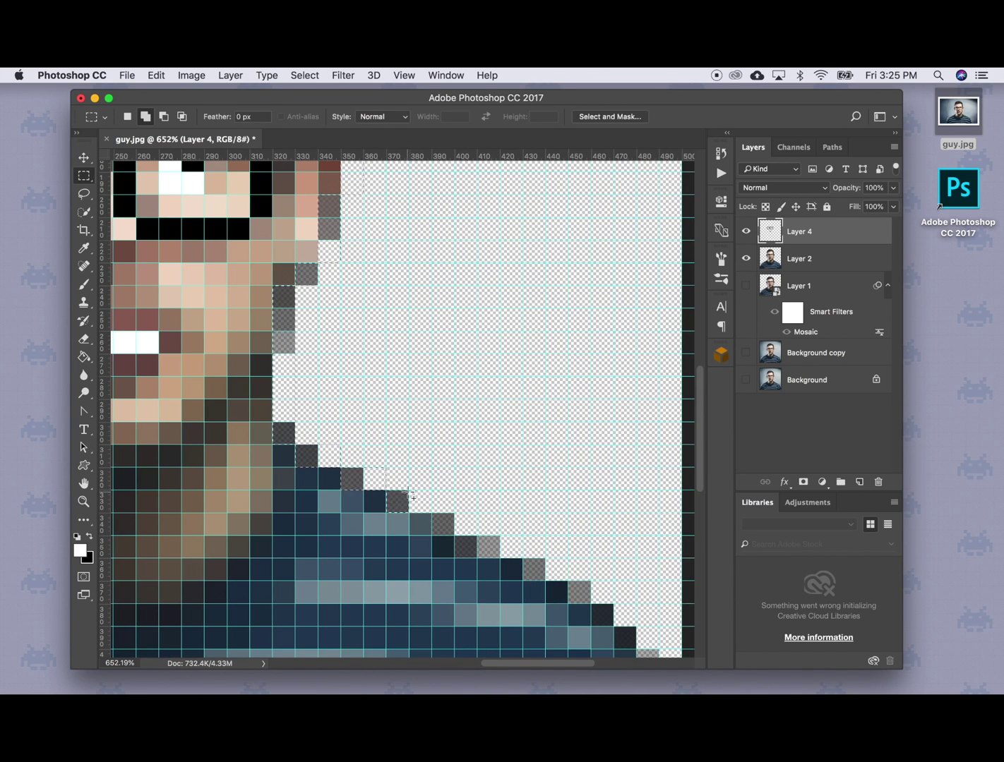
drag(455, 537, 544, 572)
scroll(544, 571, down, 6)
scroll(545, 571, right, 6)
drag(406, 371, 422, 386)
drag(453, 423, 460, 422)
drag(496, 463, 498, 462)
drag(491, 461, 543, 555)
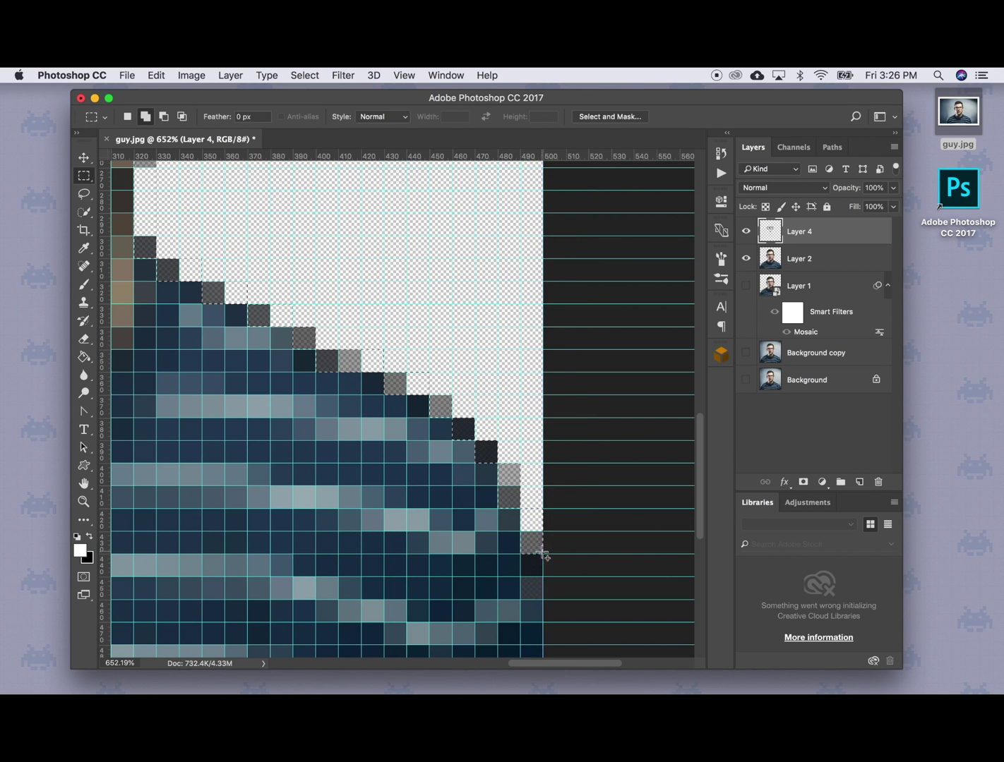
scroll(270, 416, down, 6)
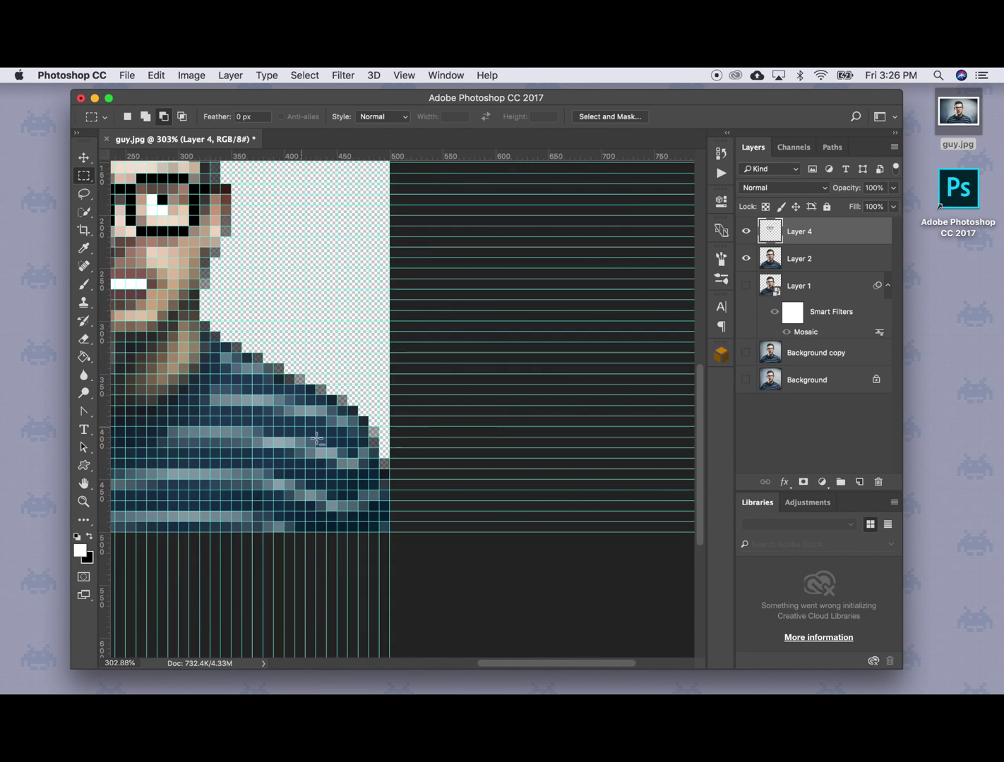
drag(527, 663, 452, 660)
scroll(437, 526, up, 3)
scroll(435, 515, down, 3)
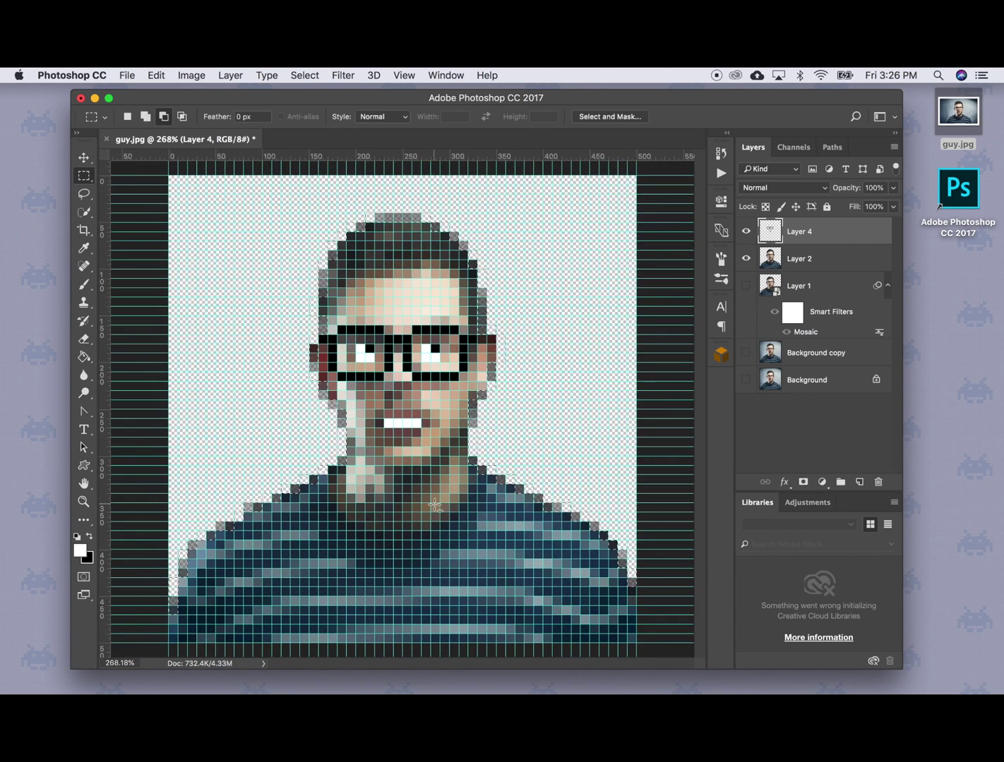
key(shift)
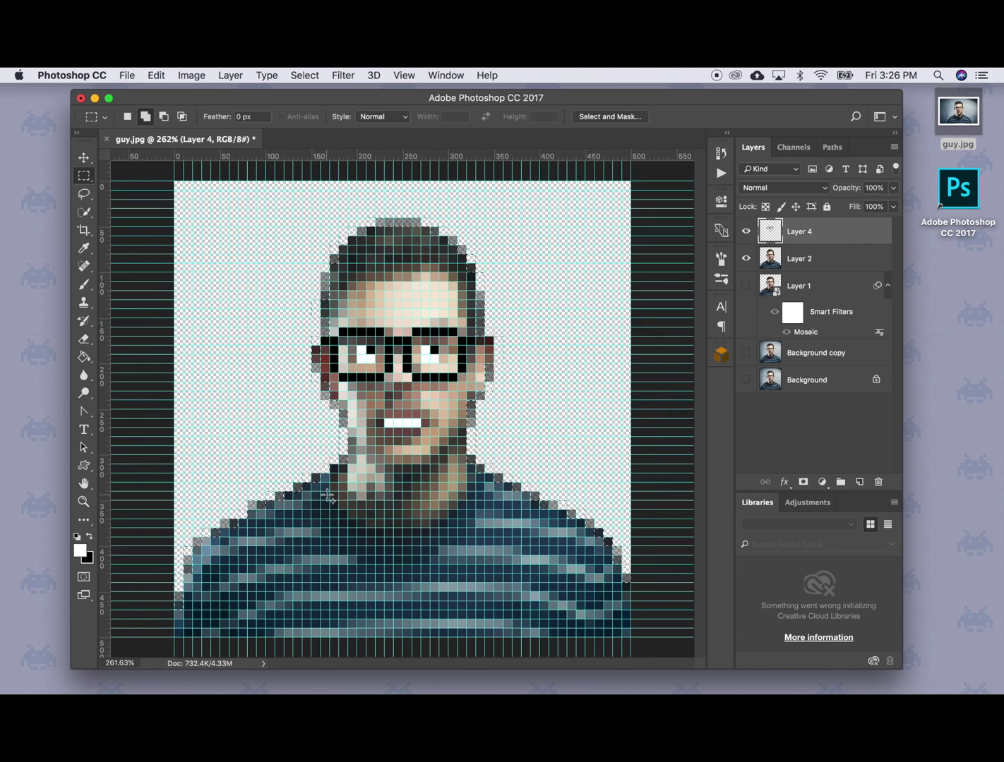
Fill the outline ring selection with black using the Paint Bucket.
click(84, 357)
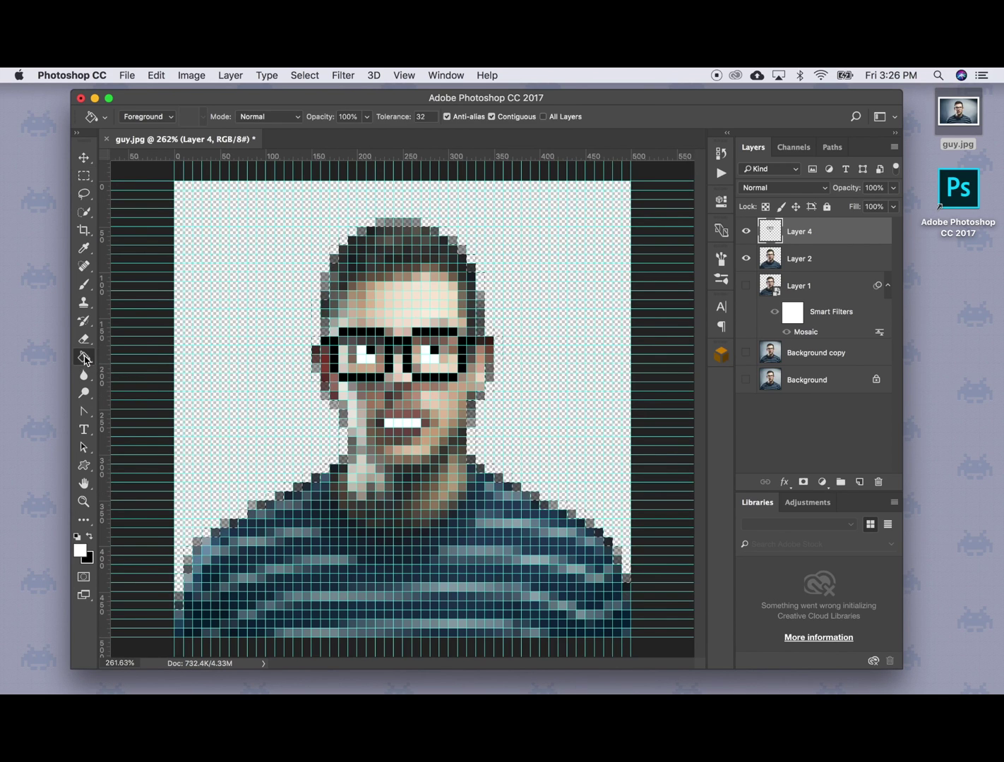
click(90, 537)
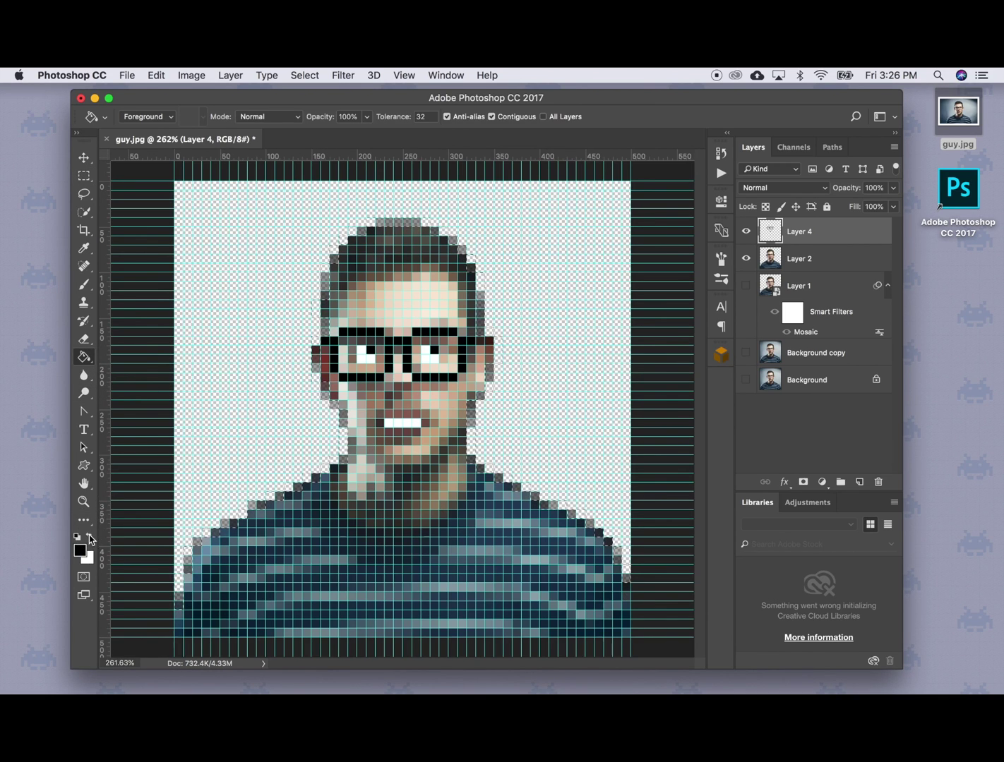
click(81, 551)
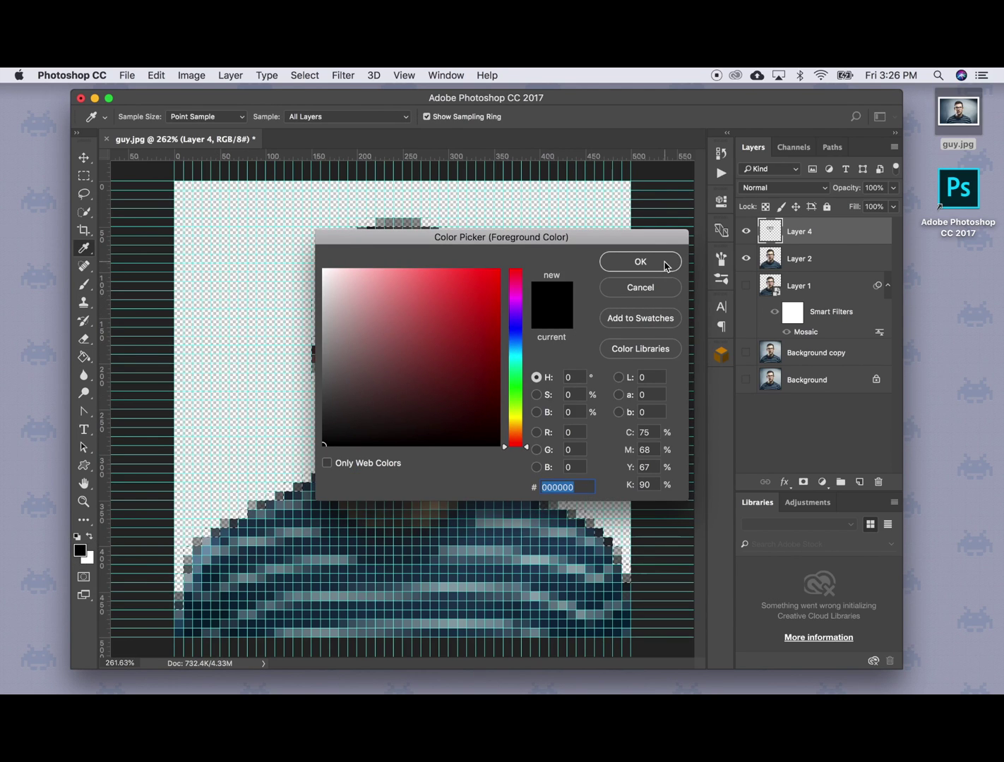
click(641, 261)
scroll(351, 449, up, 2)
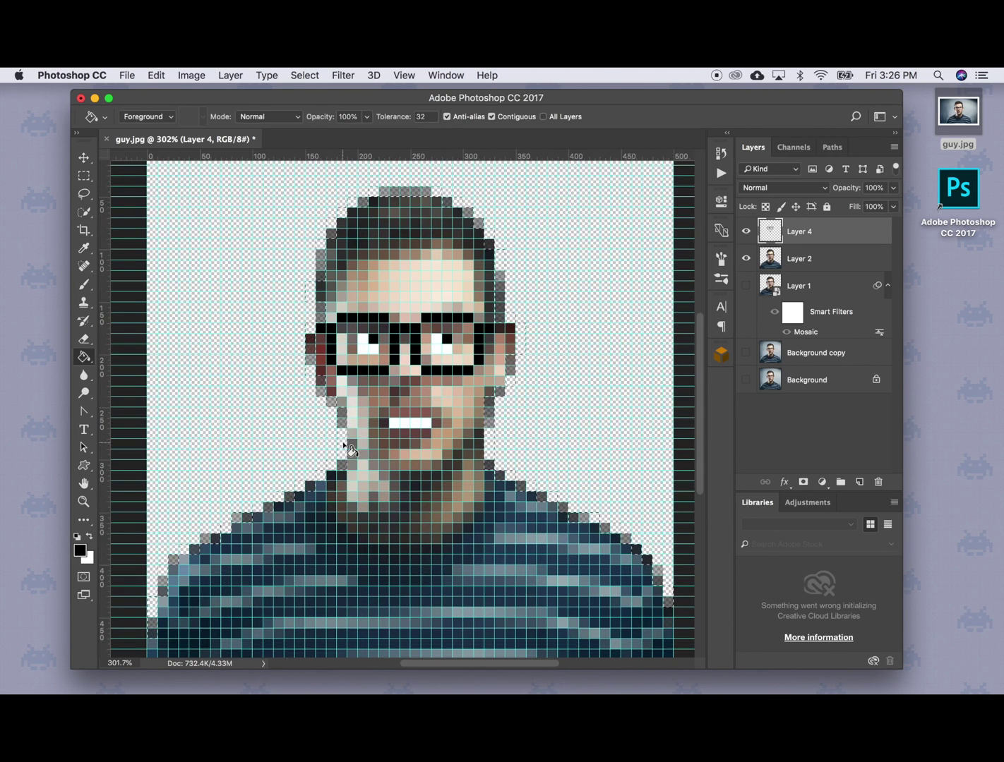
click(350, 449)
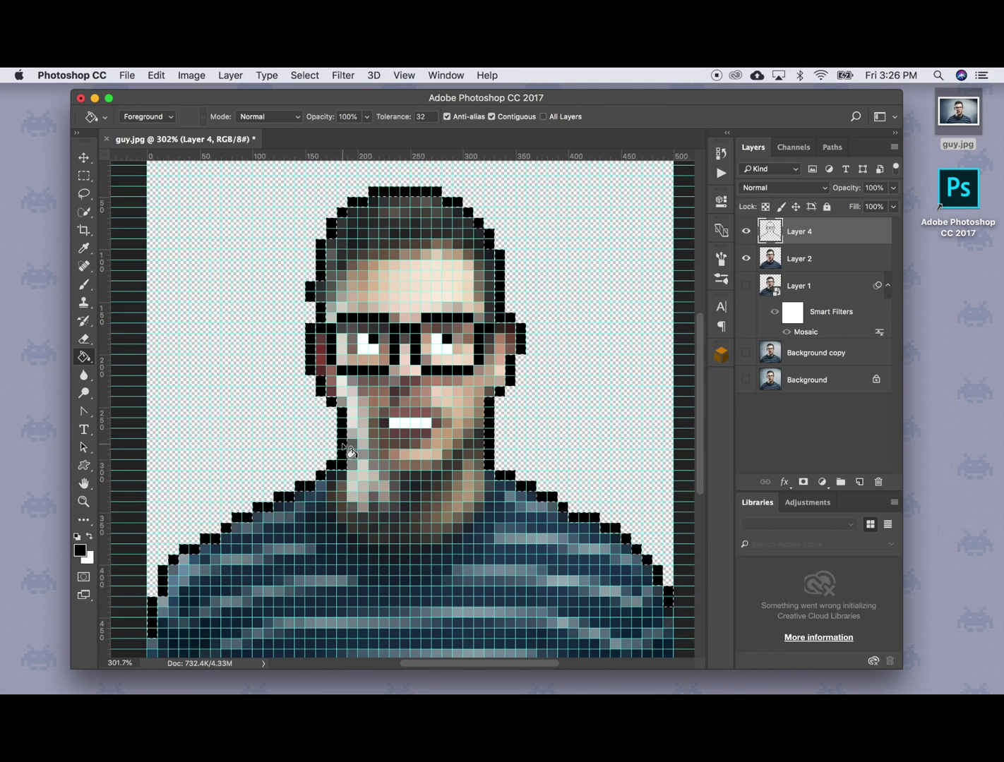
scroll(351, 449, down, 4)
scroll(347, 439, up, 2)
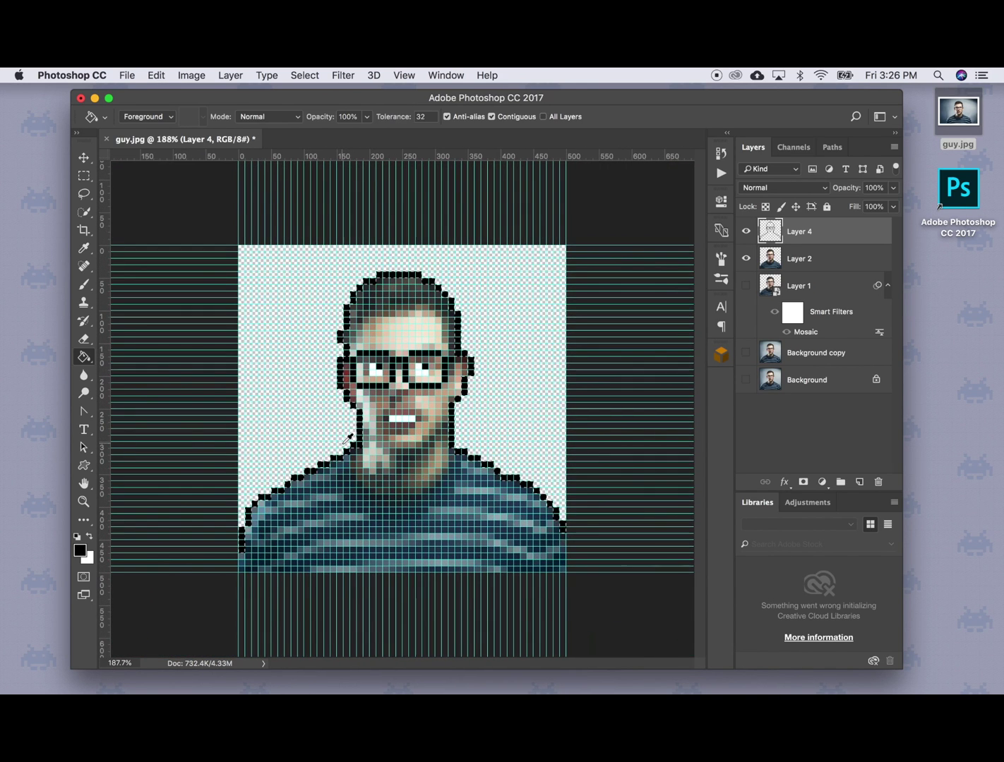
Deselect, hide the grid, and add a new Layer 5 placed below Layer 2.
key(ctrl+d)
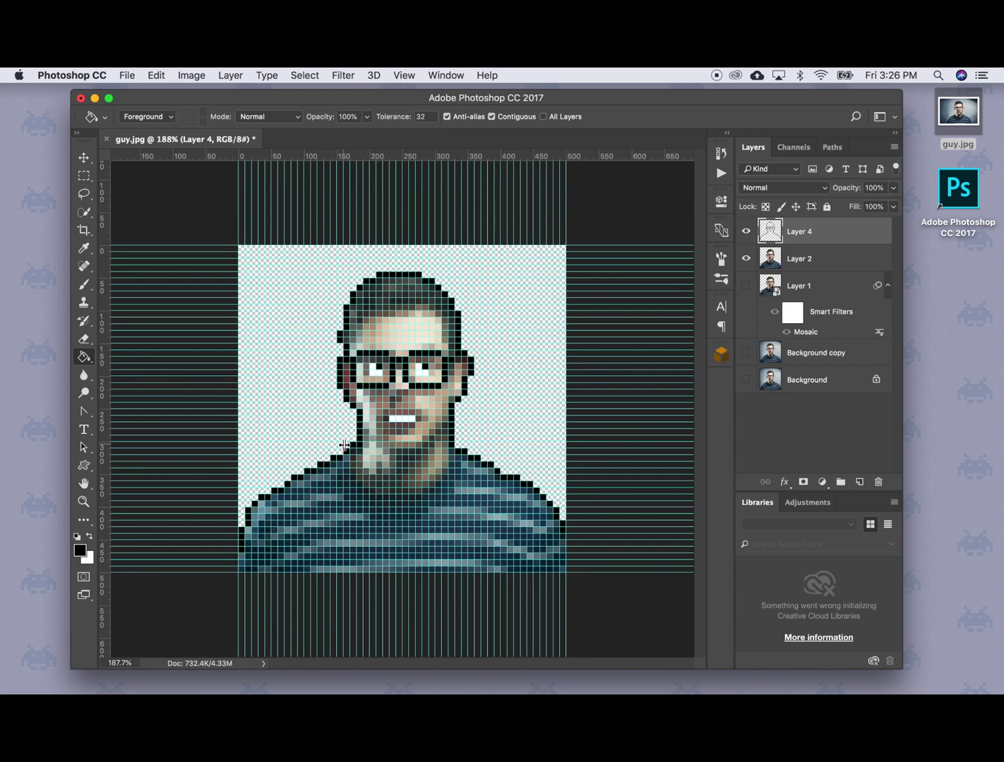
key(ctrl+semicolon)
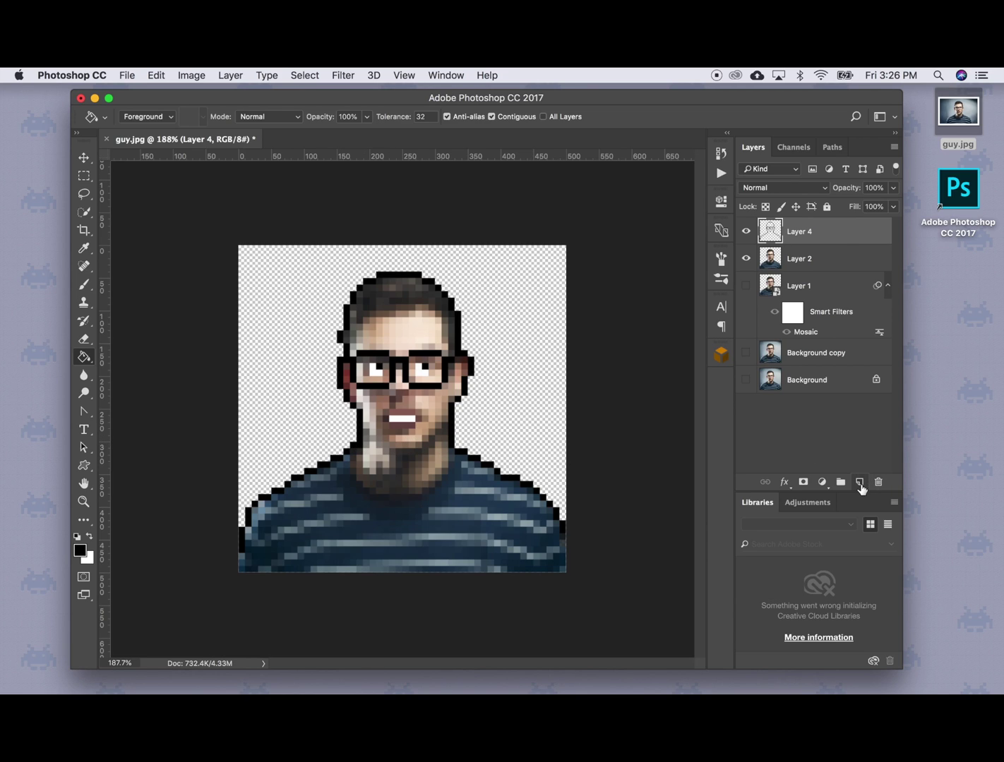
click(860, 482)
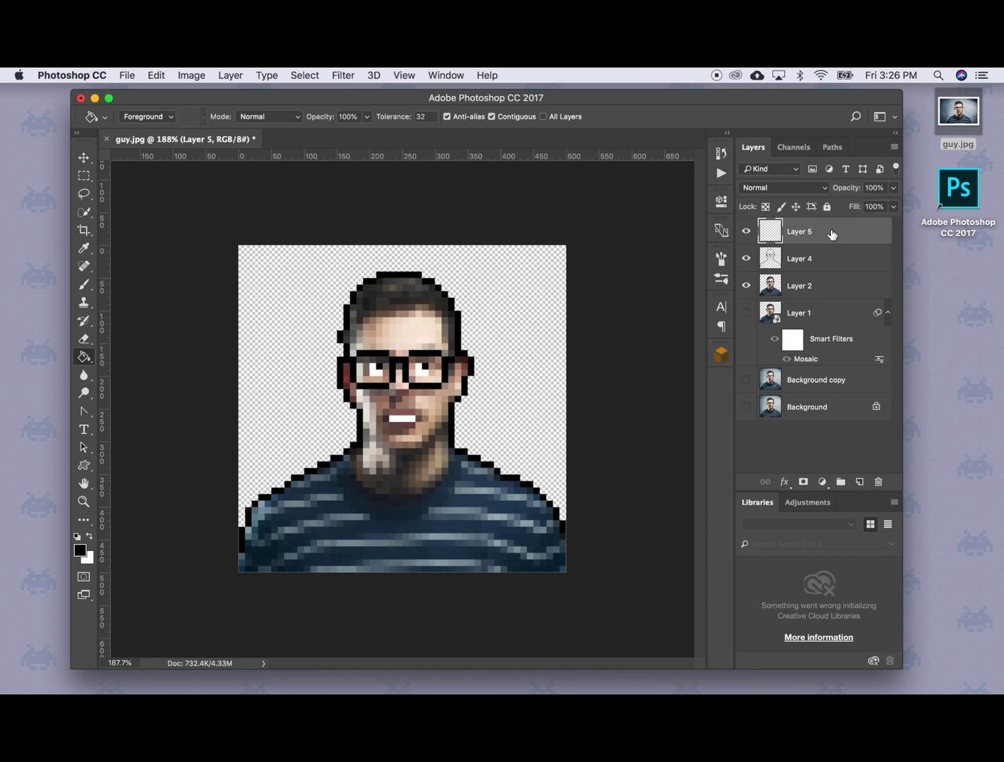
drag(831, 234, 838, 302)
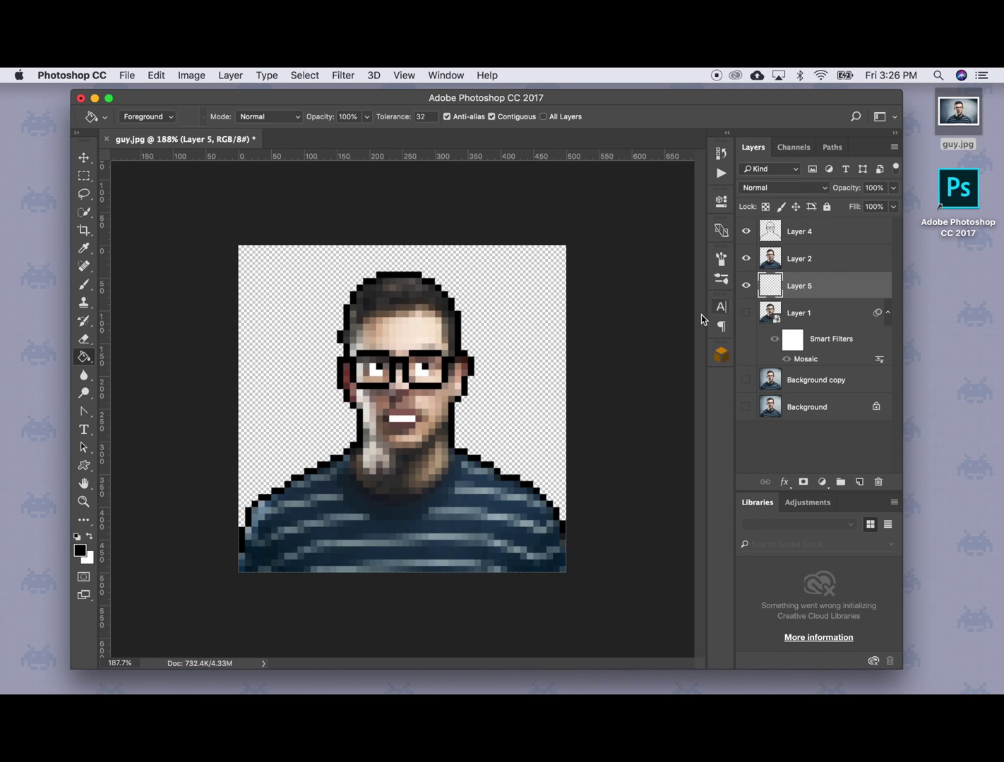
Switch to the Gradient tool and set the foreground colour to light green 66d963.
click(88, 357)
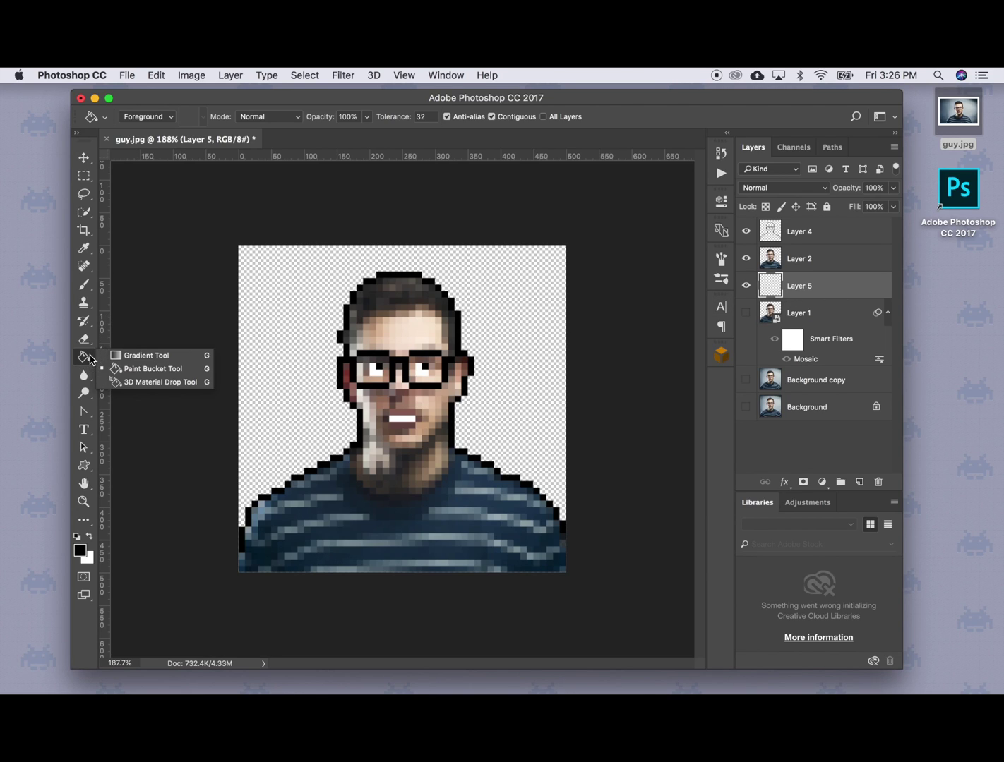
click(191, 357)
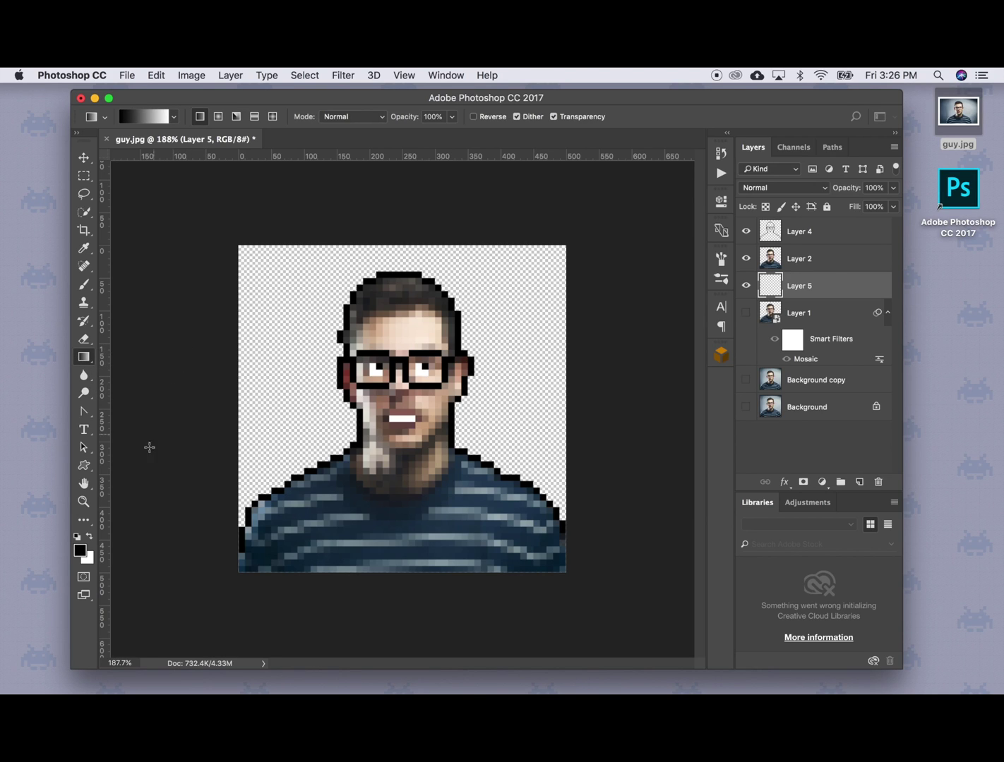
click(81, 552)
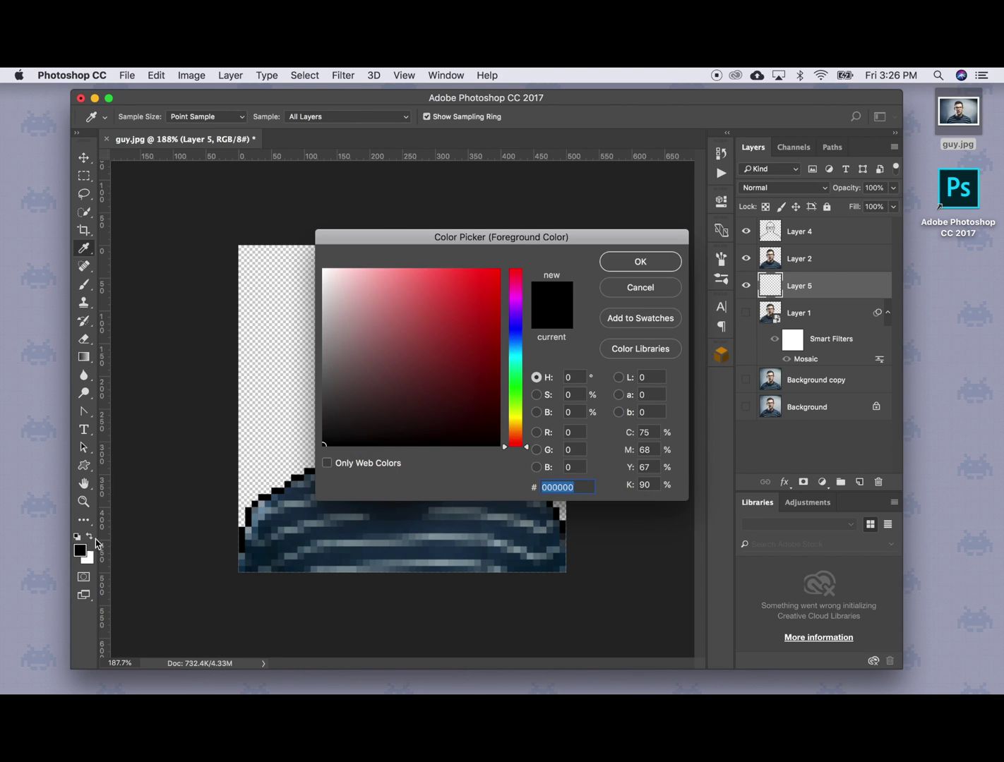
click(519, 388)
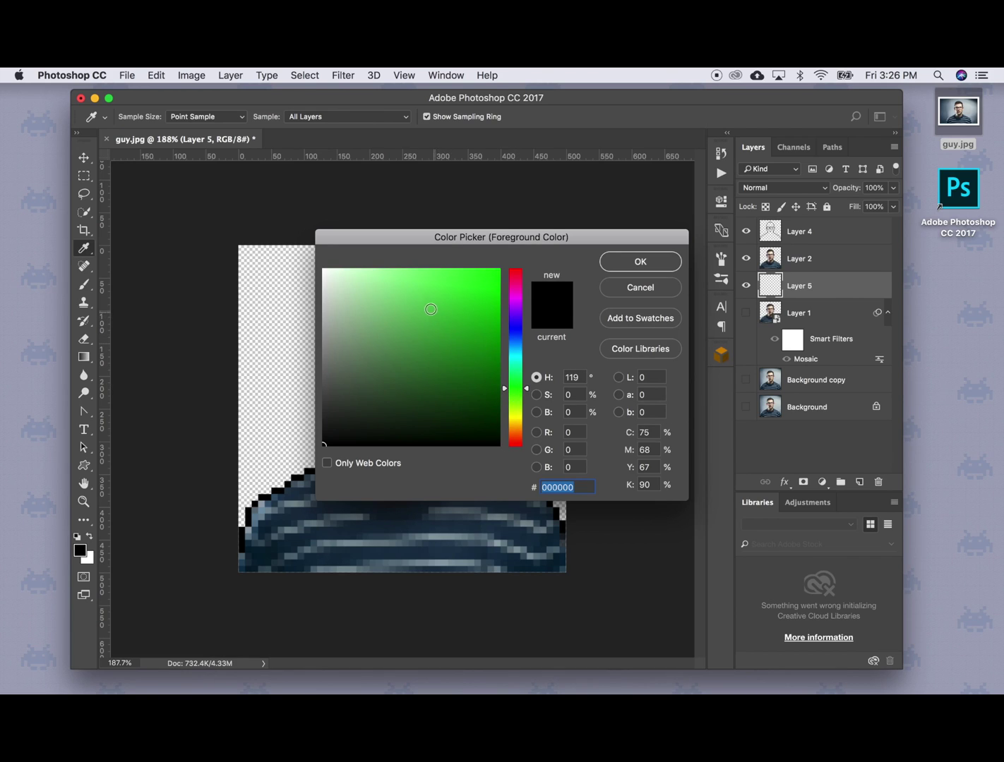
click(419, 295)
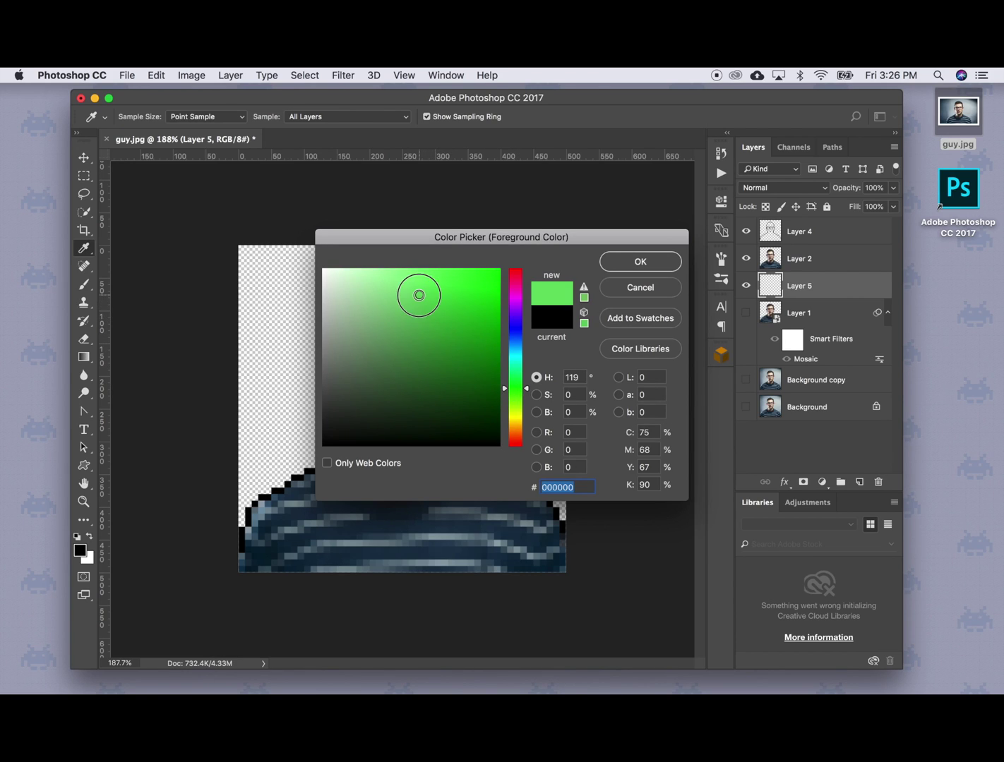
click(640, 262)
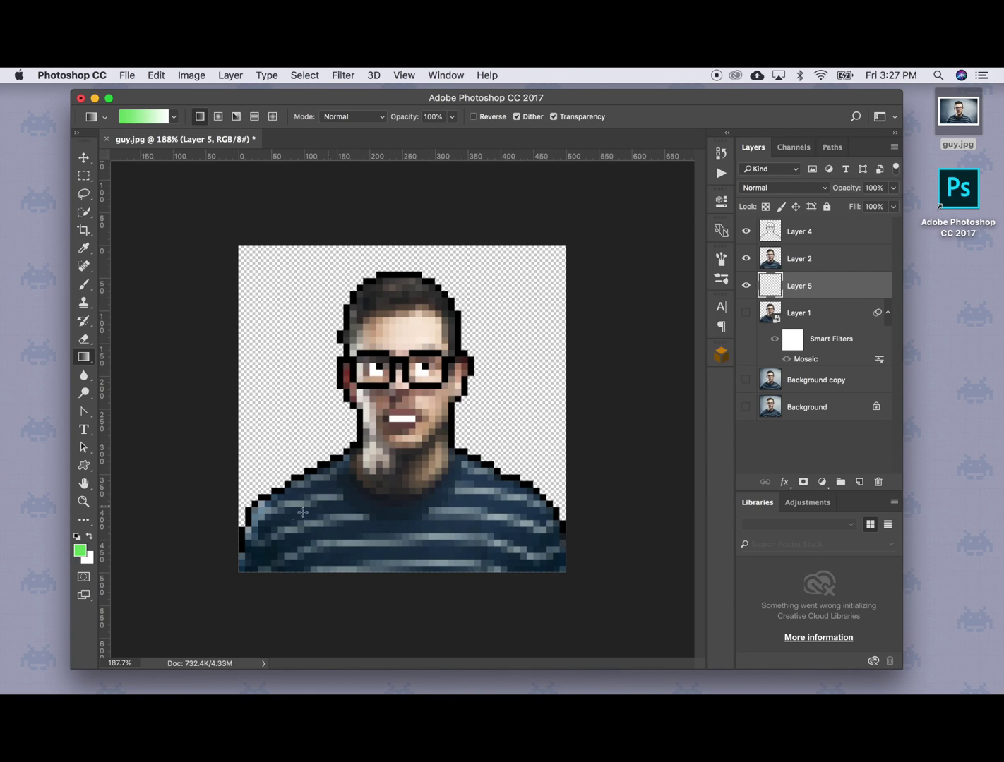
Set the background colour to mint green 51eaaf.
click(87, 558)
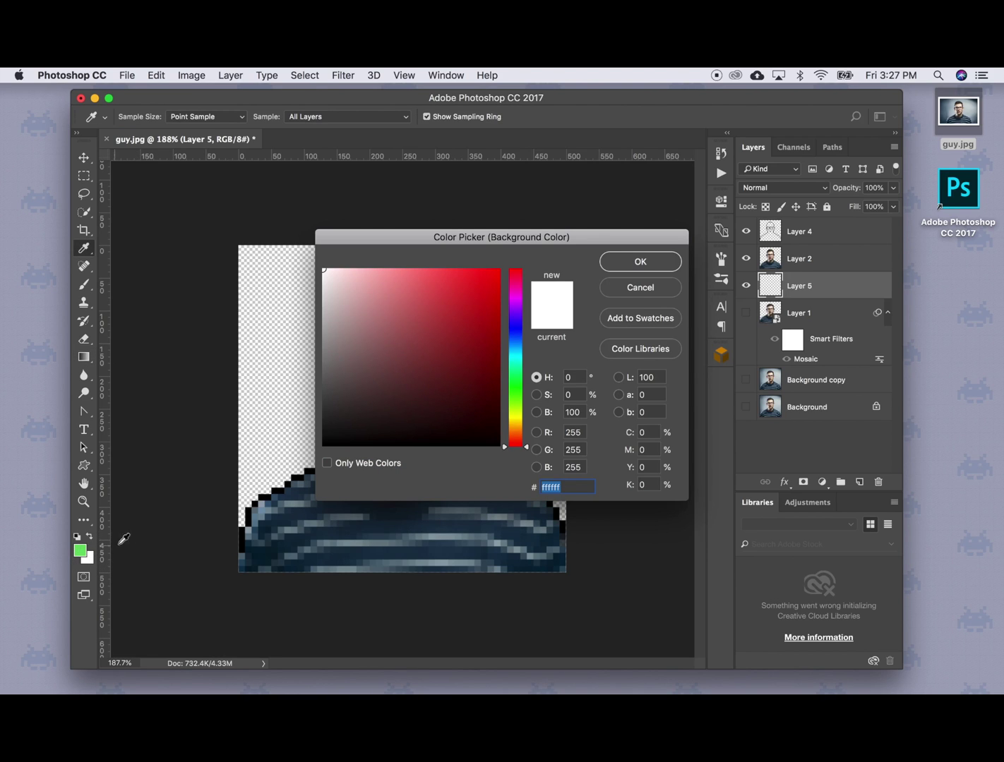
click(514, 370)
click(439, 283)
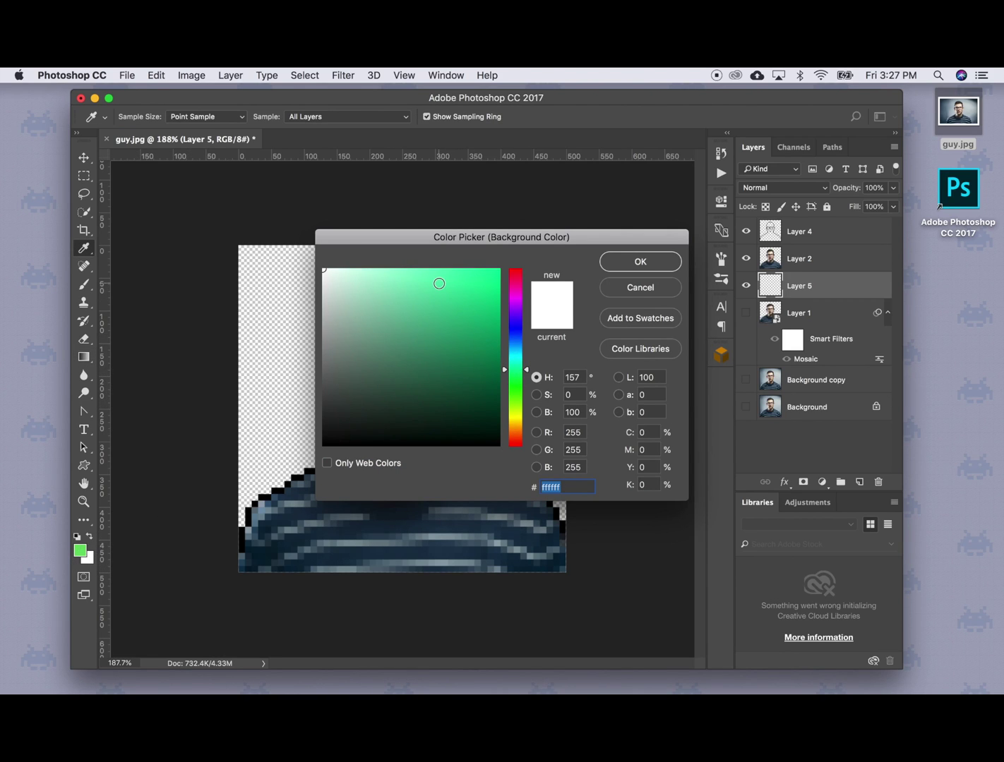
click(662, 266)
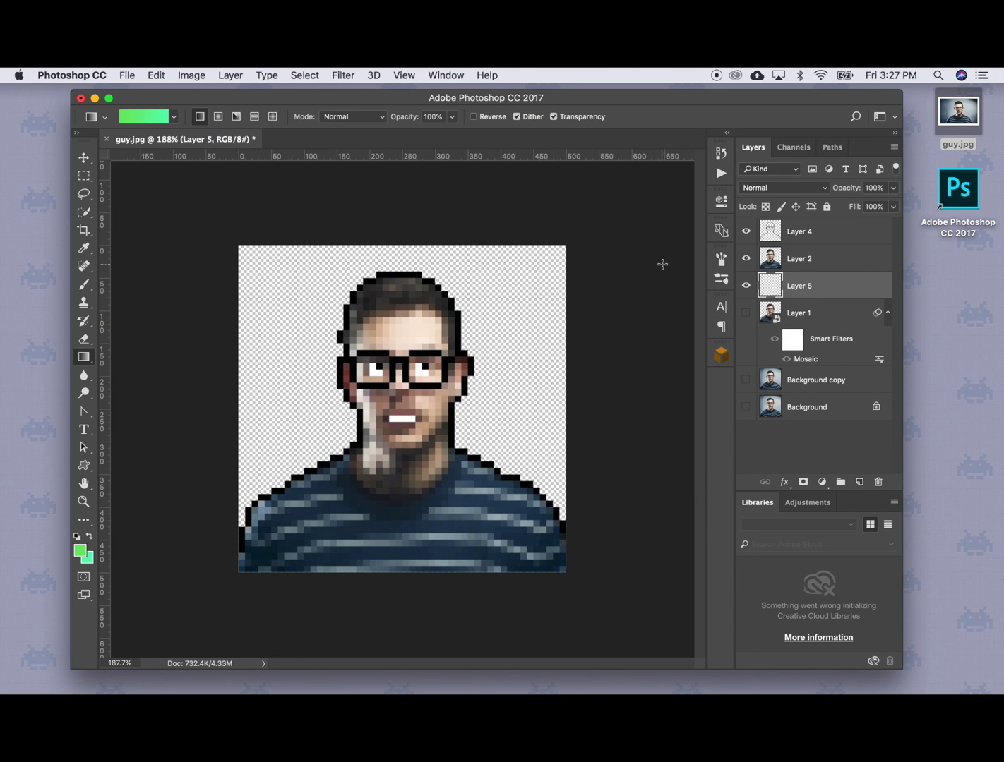
Draw a top-left to bottom-right green-to-mint gradient on Layer 5, then select Layer 2.
drag(248, 258, 535, 525)
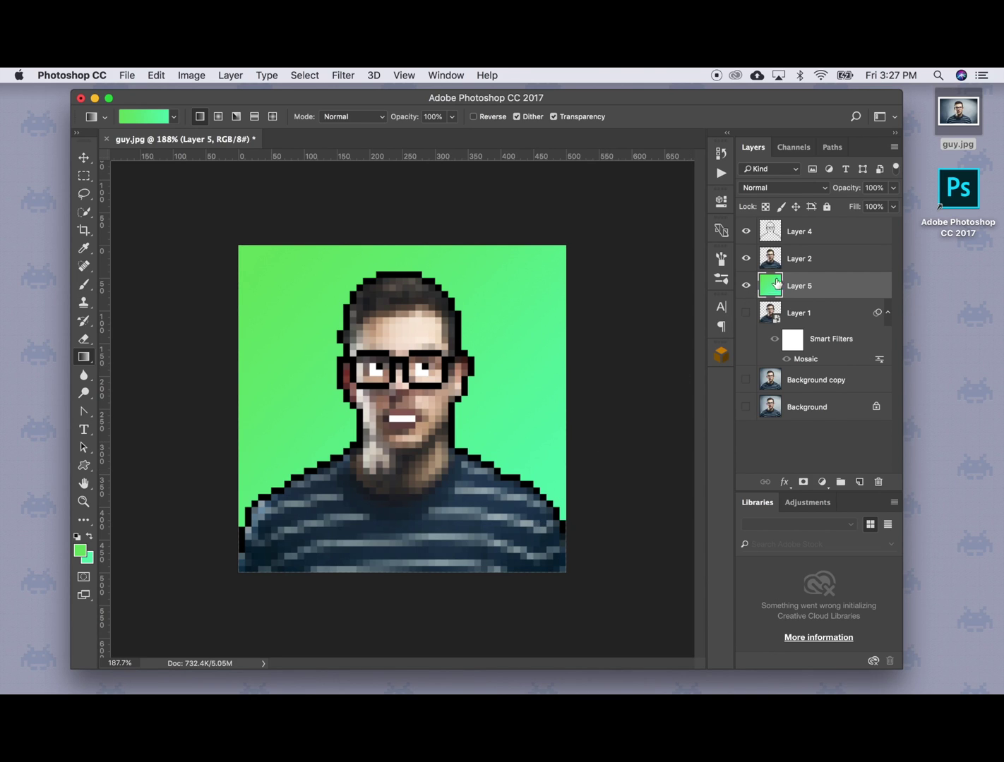
click(822, 260)
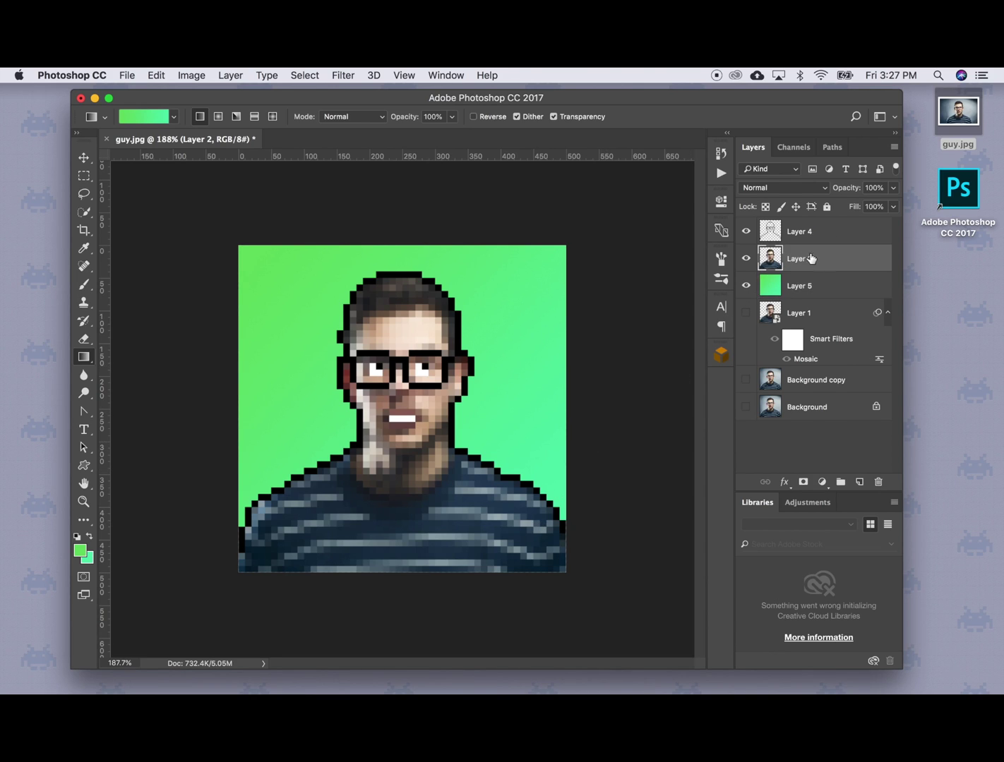
Apply Levels to the Layer 2 portrait with input levels 0, 0.86 and 232.
click(191, 73)
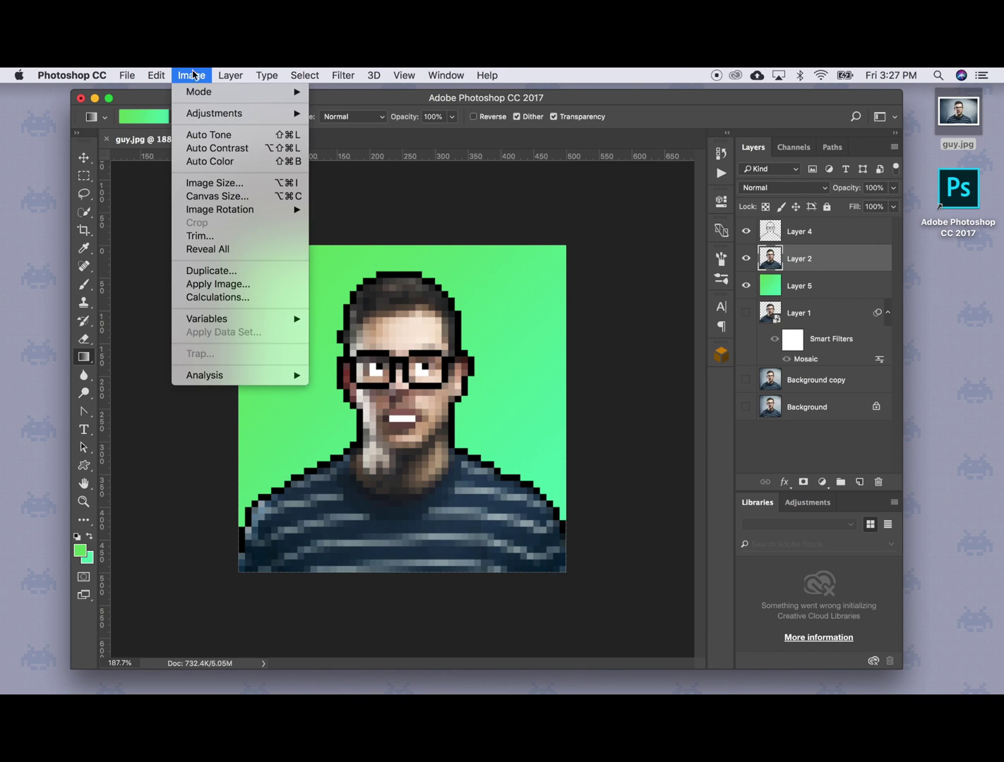
mouse_move(238, 121)
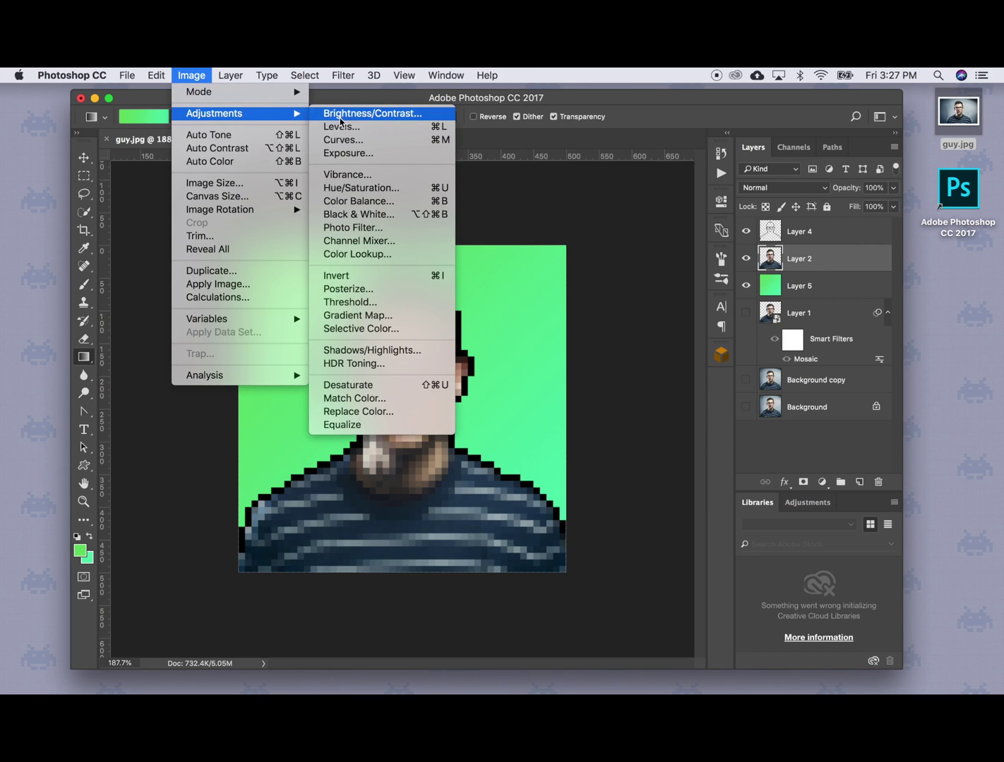
click(417, 127)
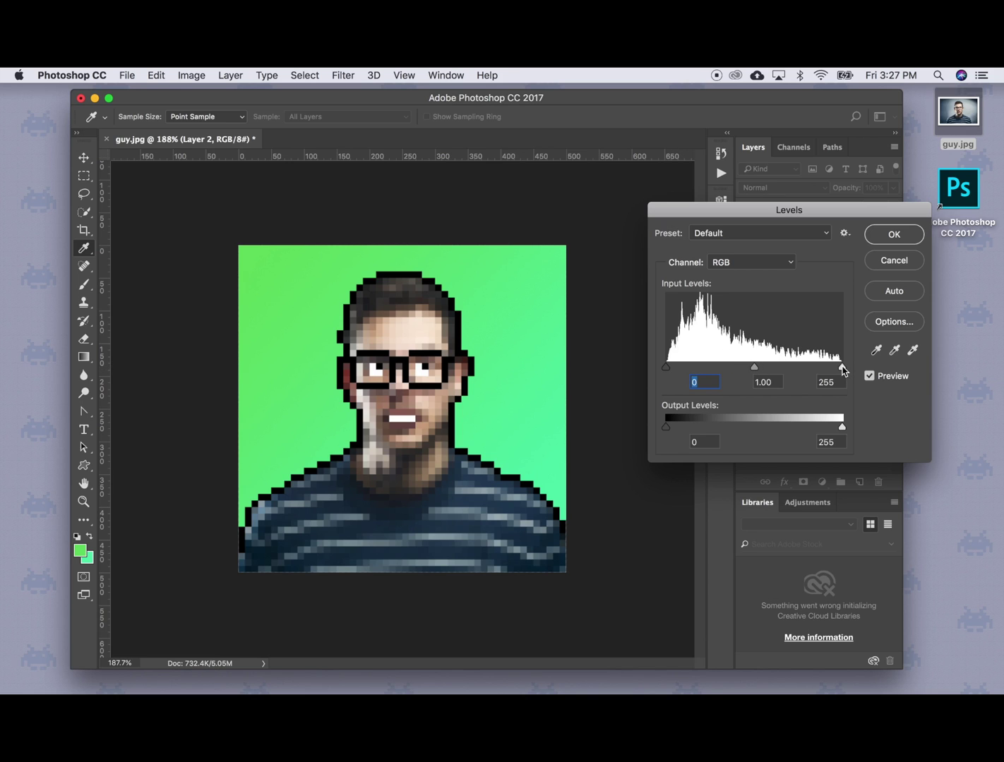
drag(842, 369, 825, 366)
drag(746, 369, 753, 372)
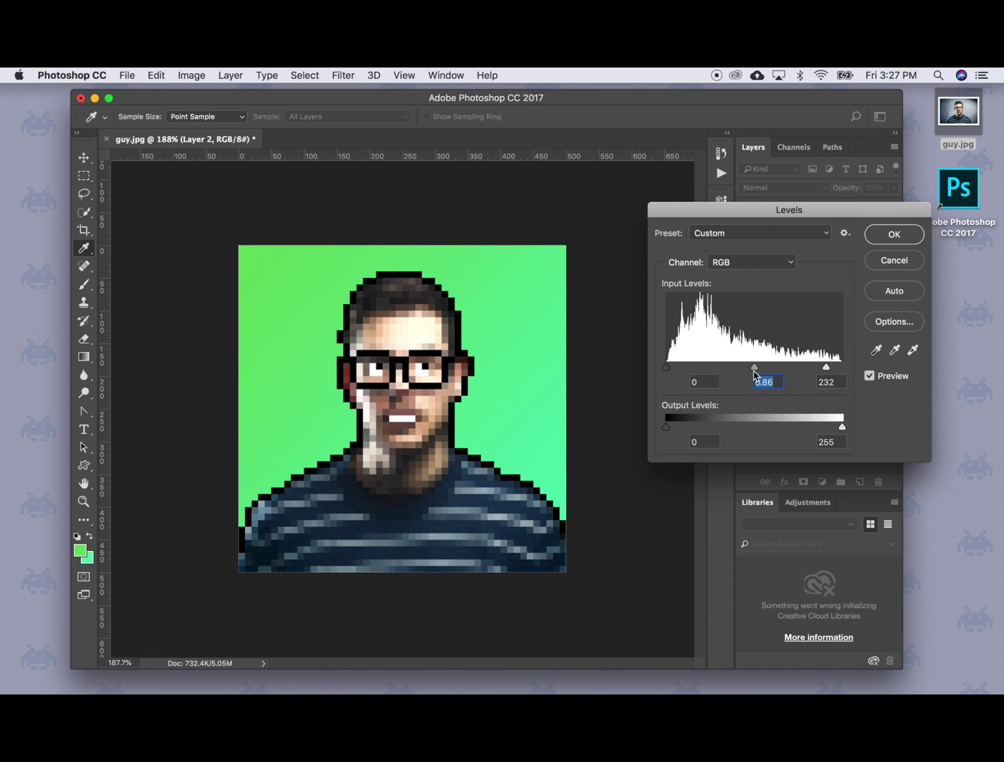
click(668, 367)
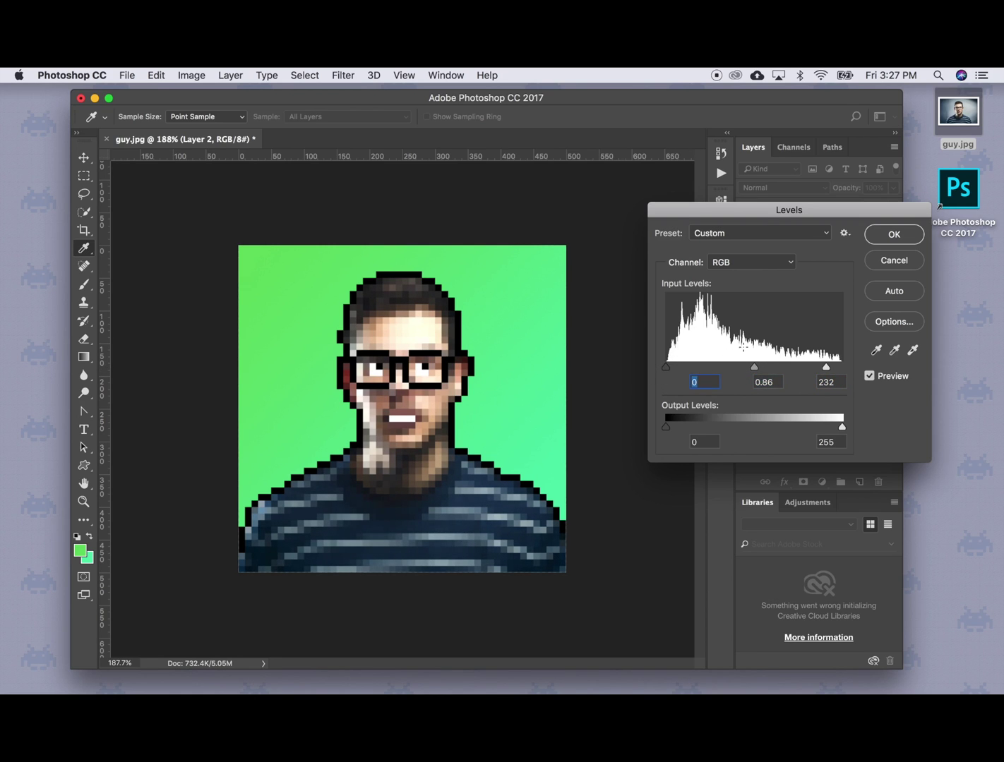
click(906, 236)
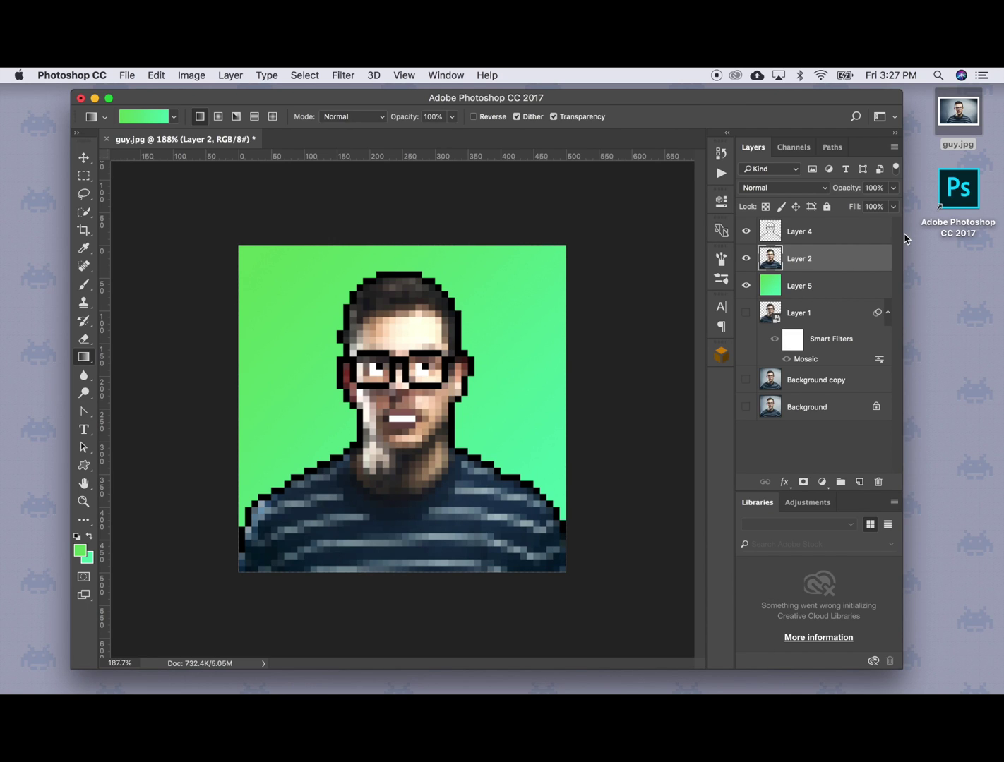
Apply a Vibrance adjustment of +31 vibrance and +22 saturation to the Layer 2 portrait.
click(197, 79)
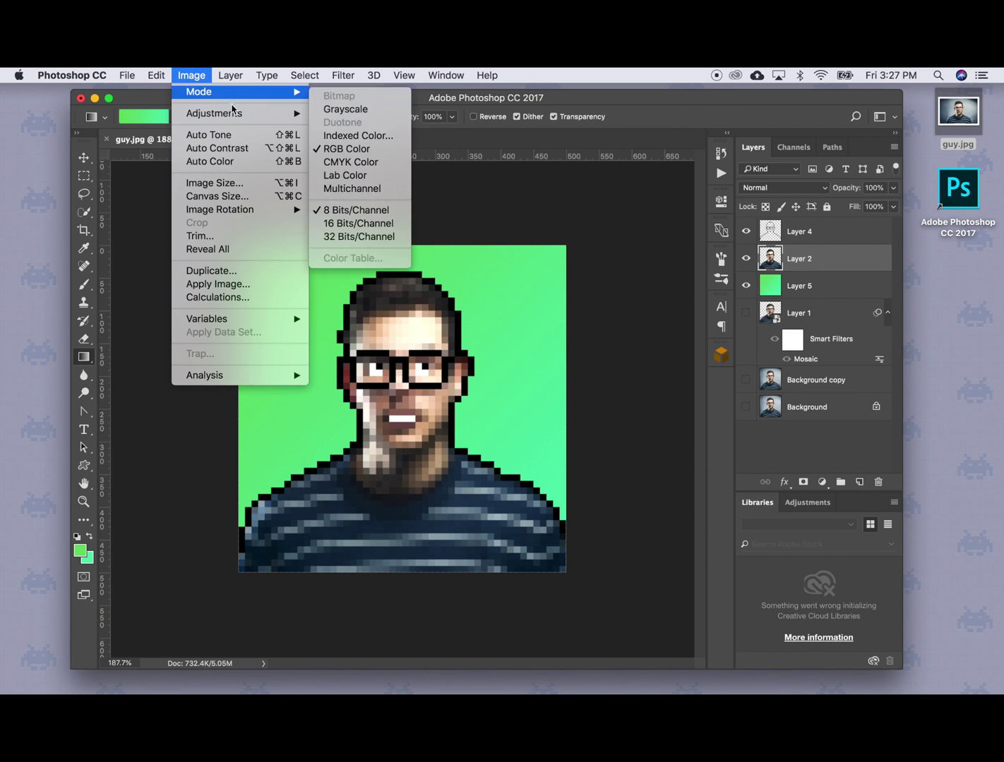
mouse_move(282, 113)
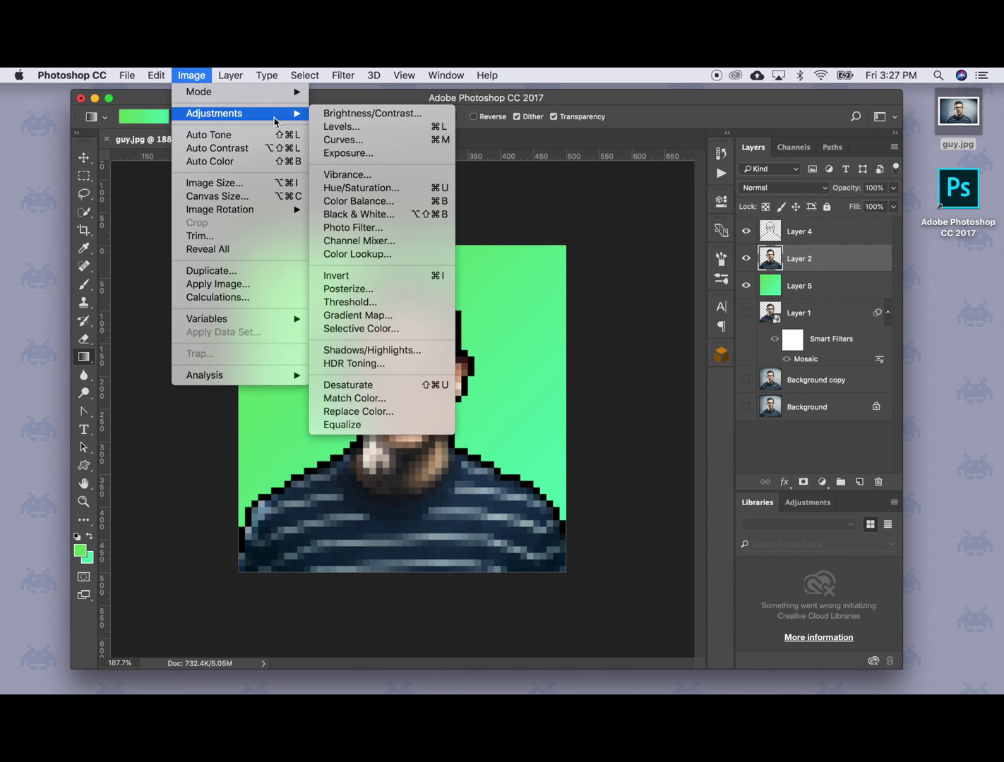
click(392, 175)
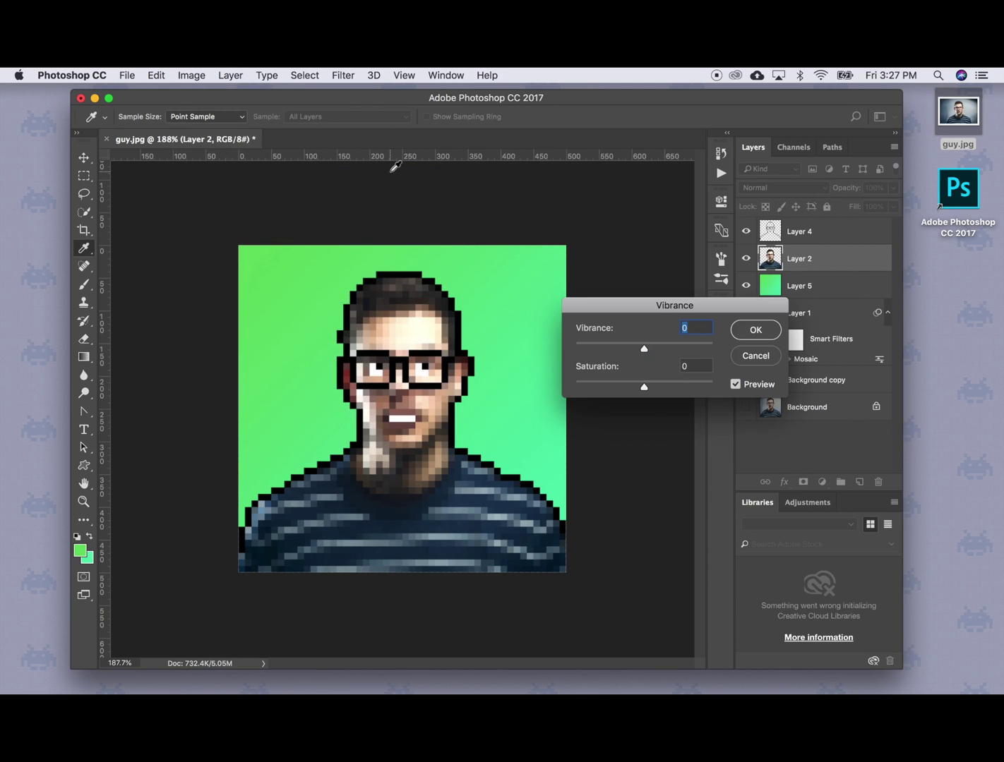
drag(647, 340, 658, 393)
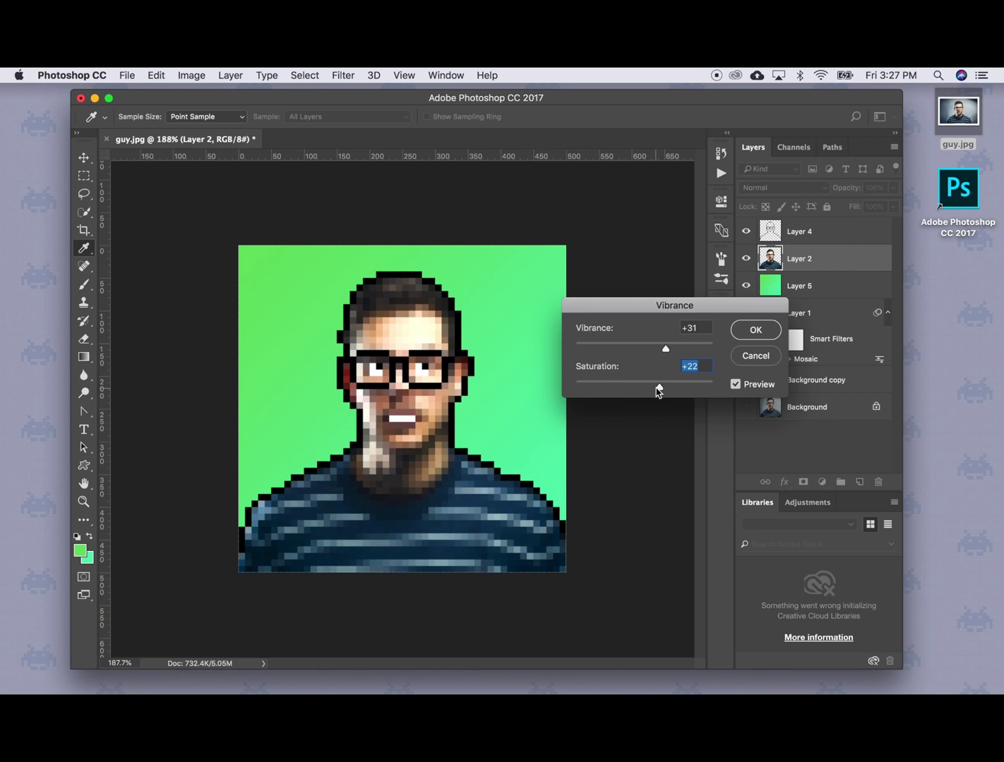
click(756, 330)
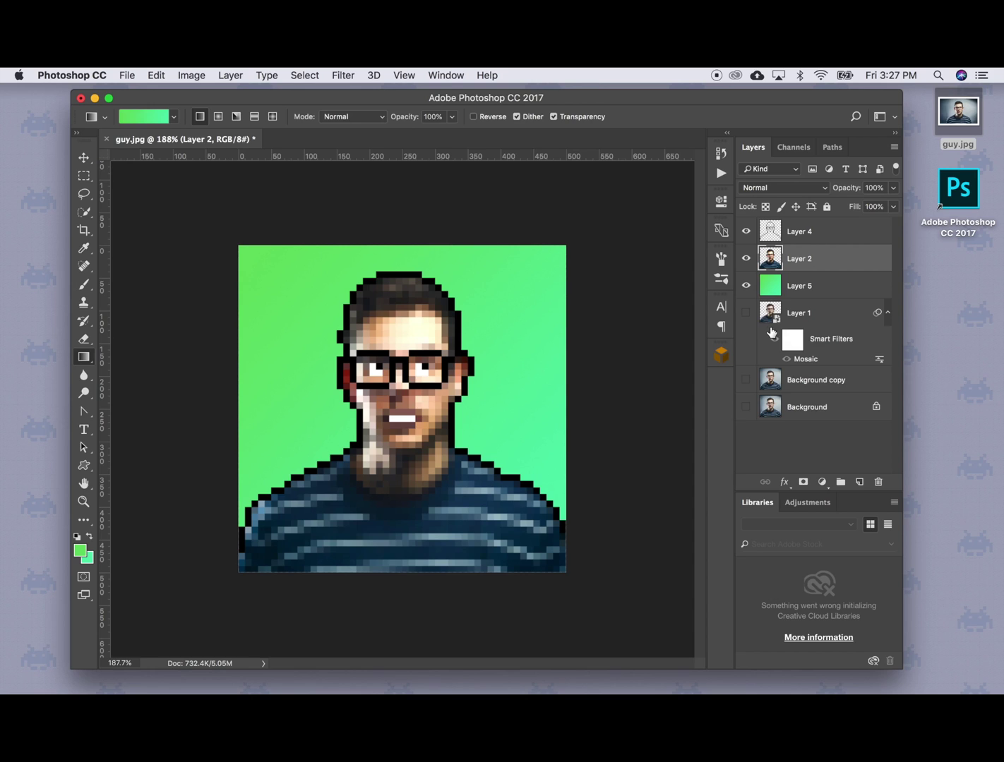
Apply Hue/Saturation with hue -10 and saturation +23 to the Layer 2 portrait.
click(191, 74)
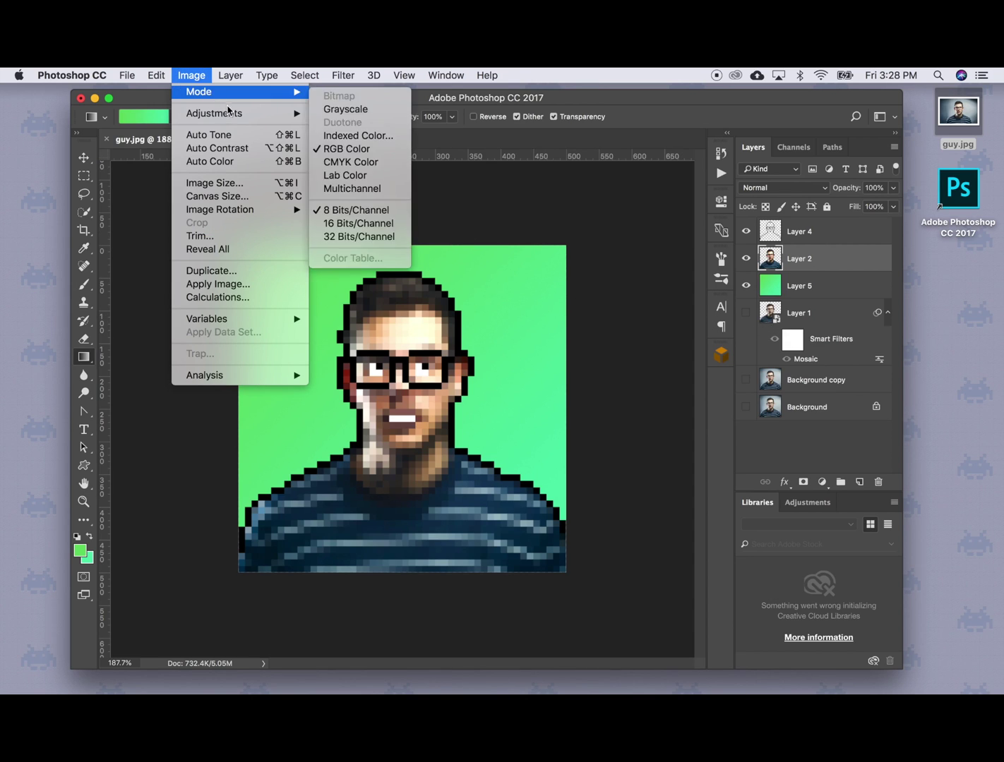
mouse_move(240, 113)
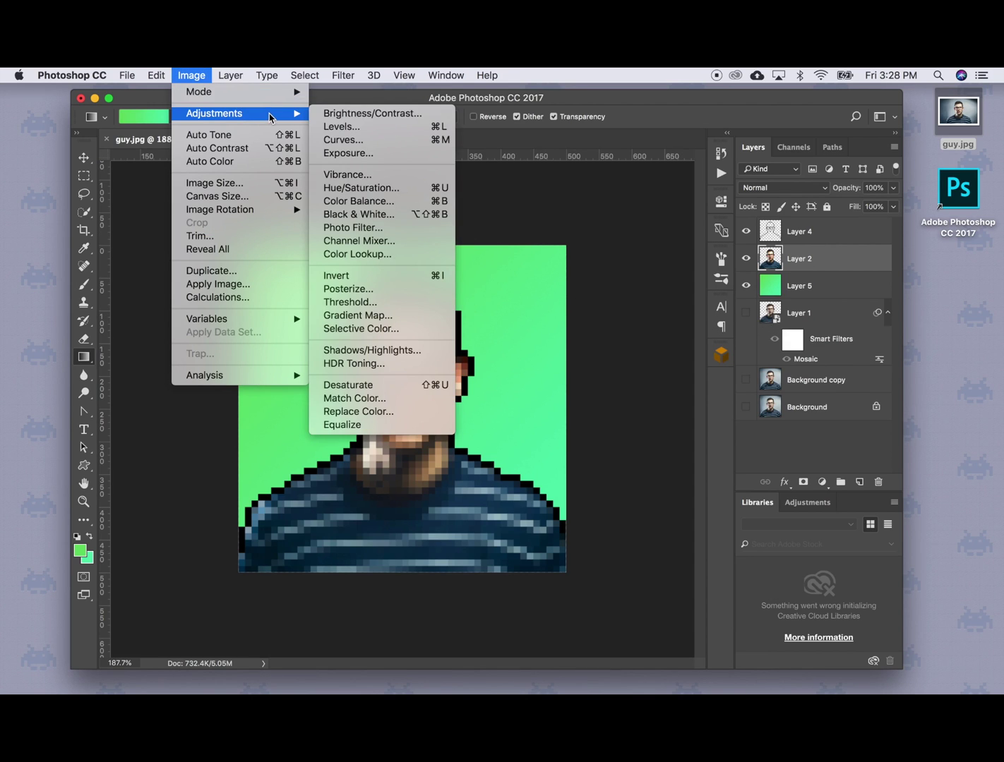
click(421, 192)
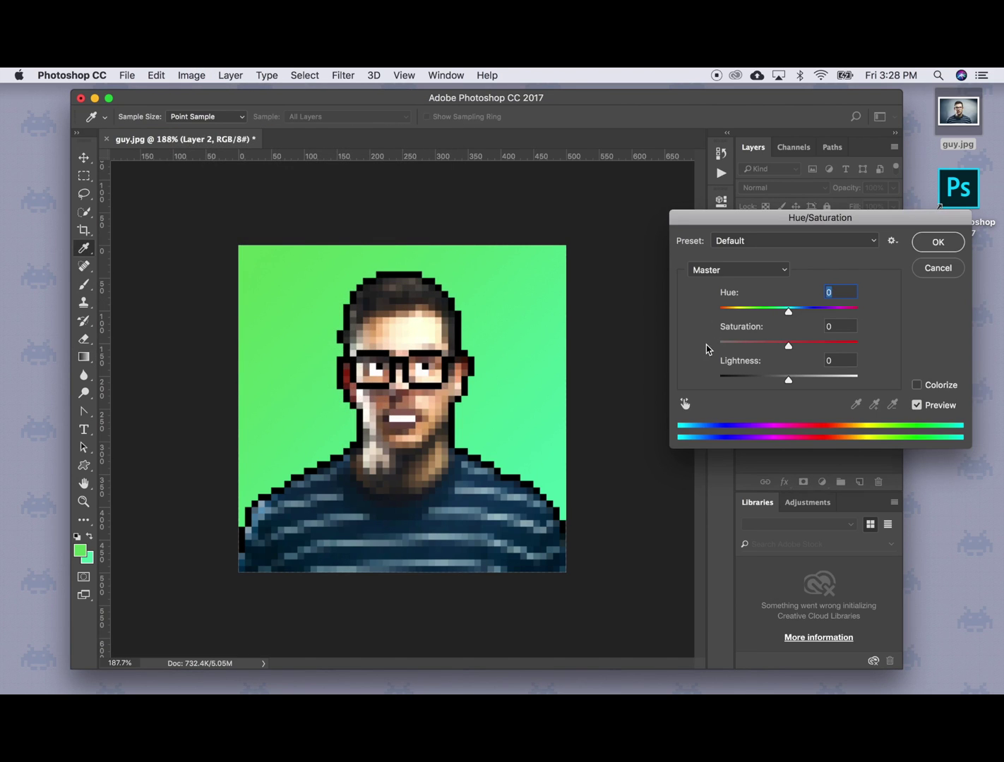
drag(788, 344, 781, 318)
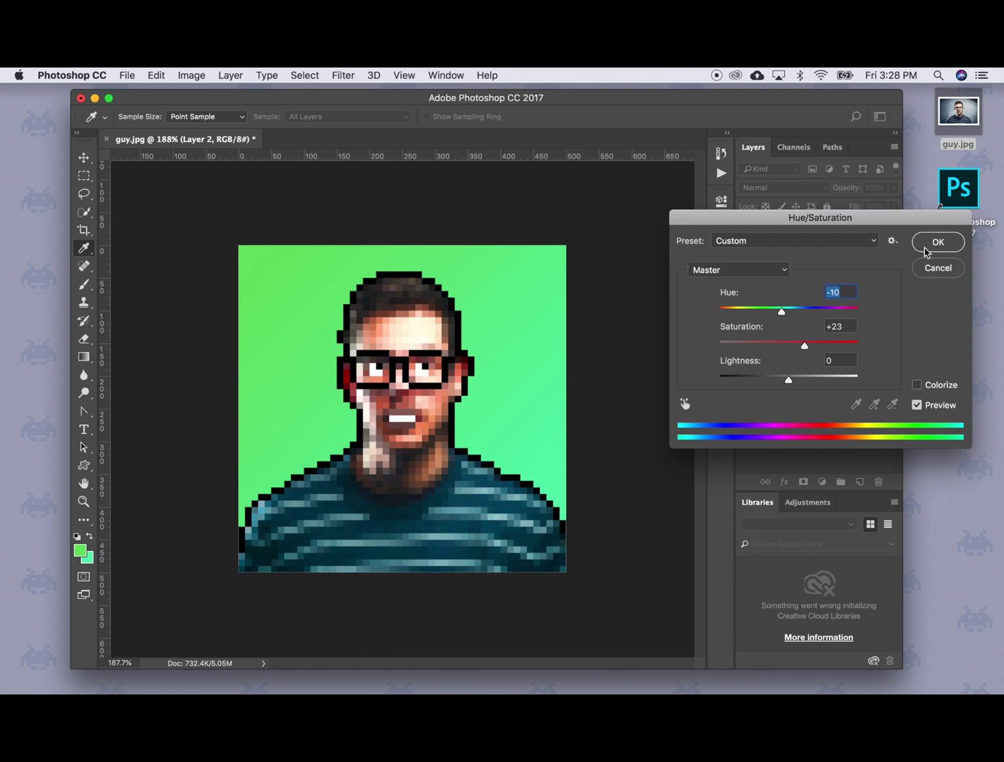
click(946, 244)
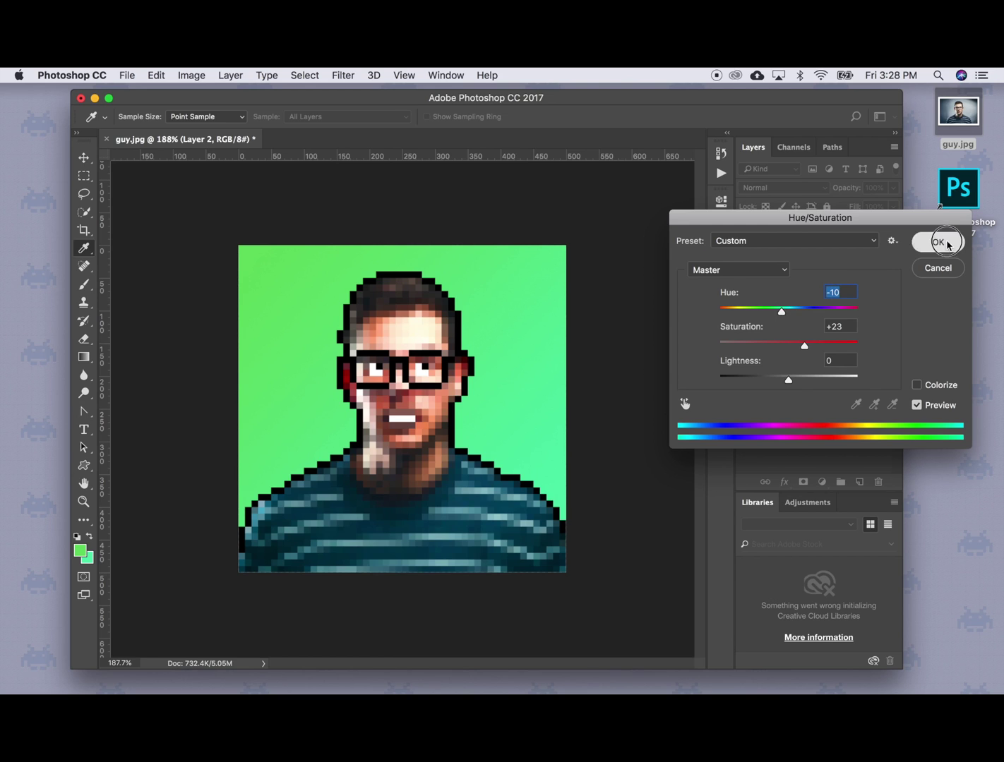
key(g)
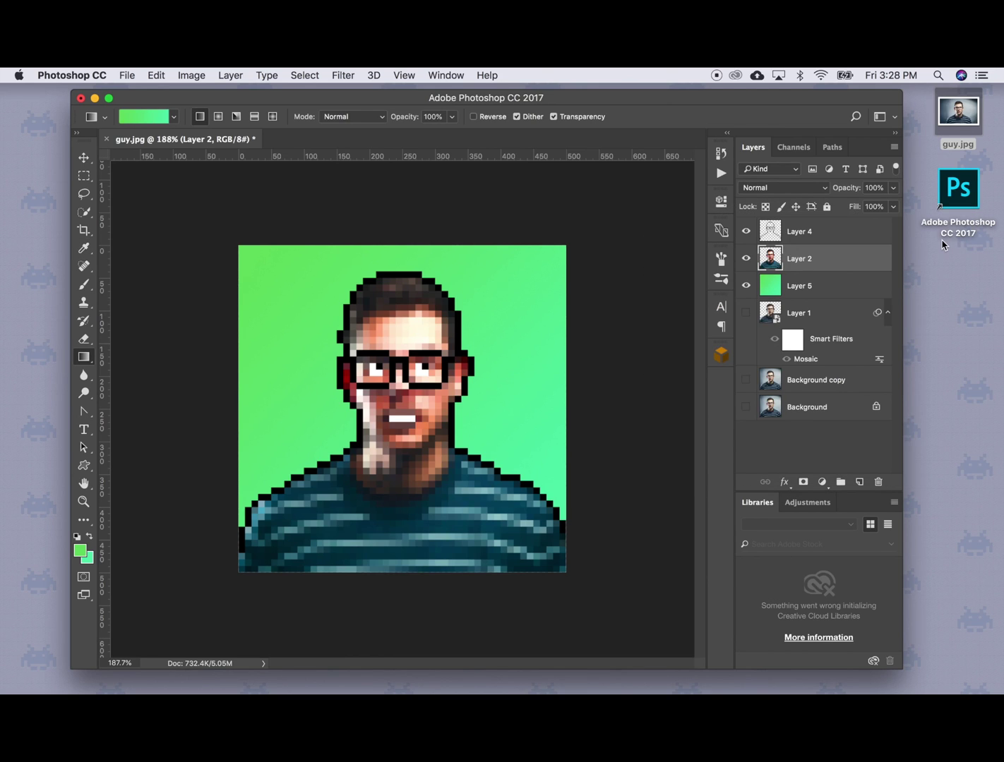
Merge Layer 4, Layer 2 and Layer 5 into a single Layer 4.
click(840, 237)
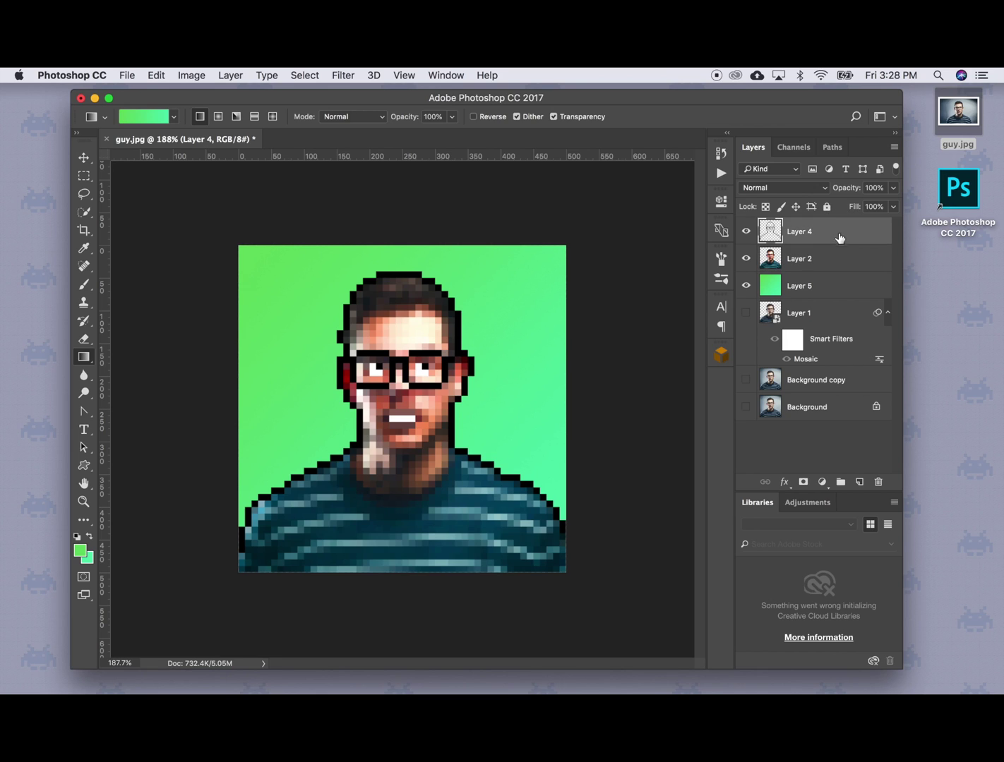
shift+click(829, 285)
right_click(850, 291)
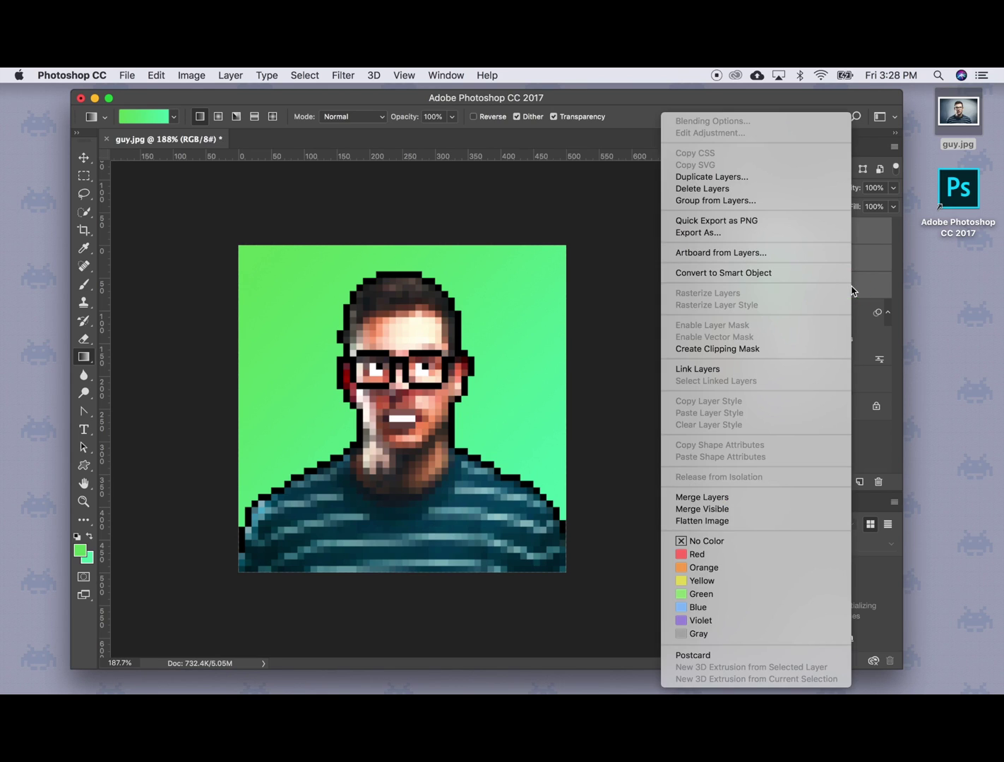
click(817, 498)
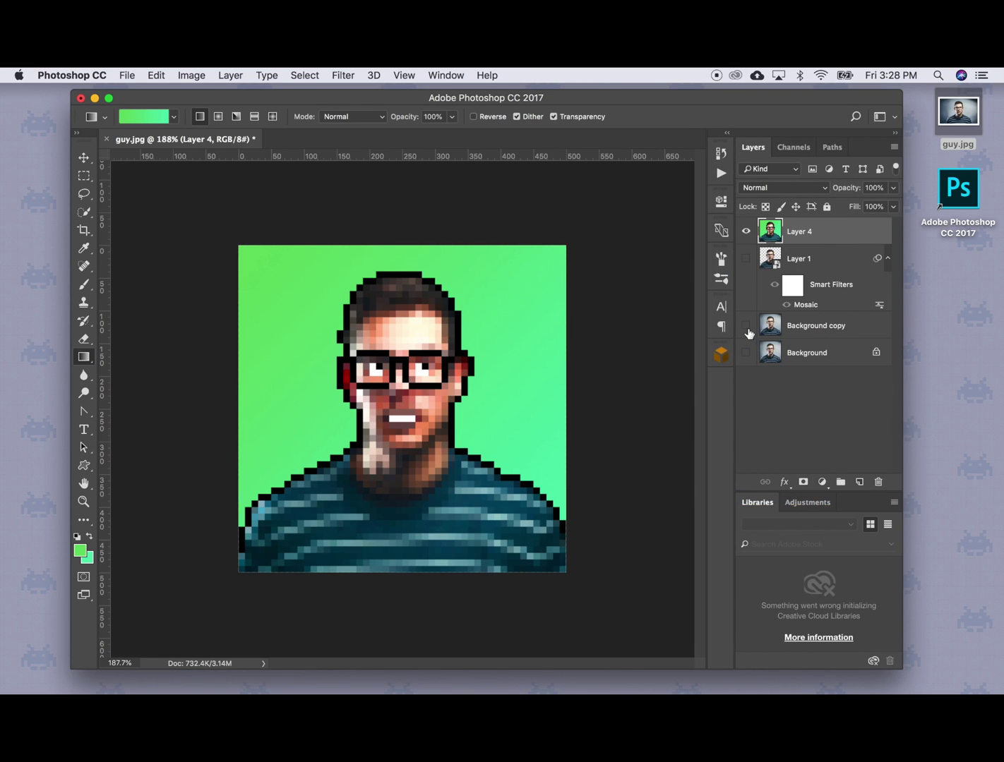
Make Background copy visible and toggle merged Layer 4 off and on to compare.
click(746, 327)
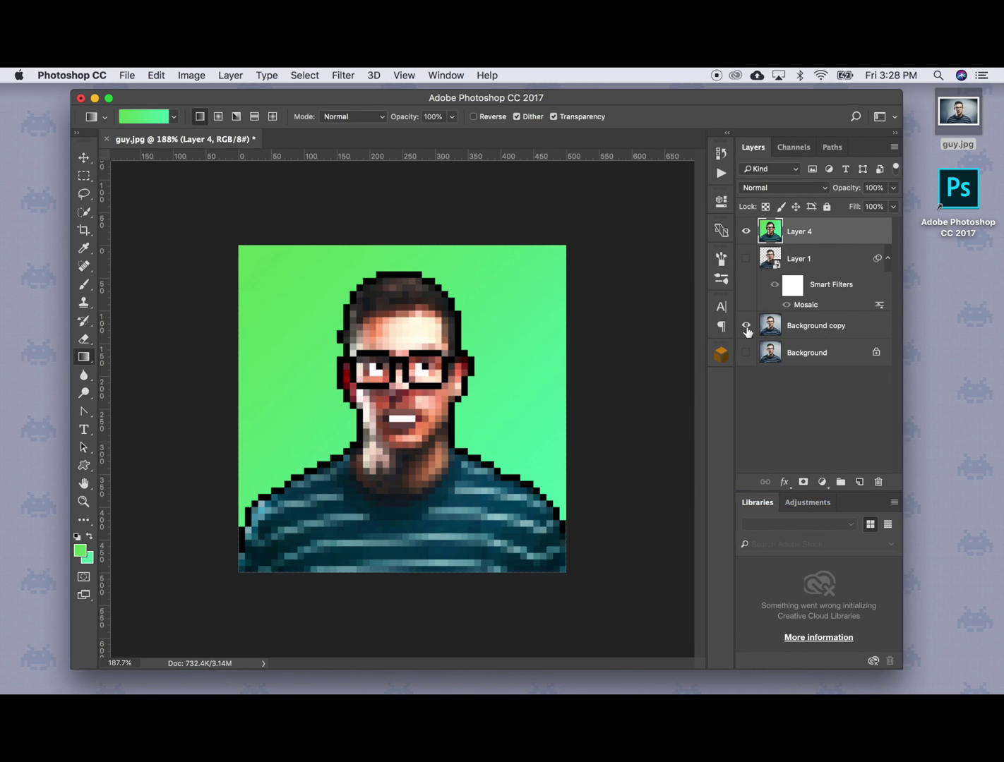
click(746, 232)
click(745, 231)
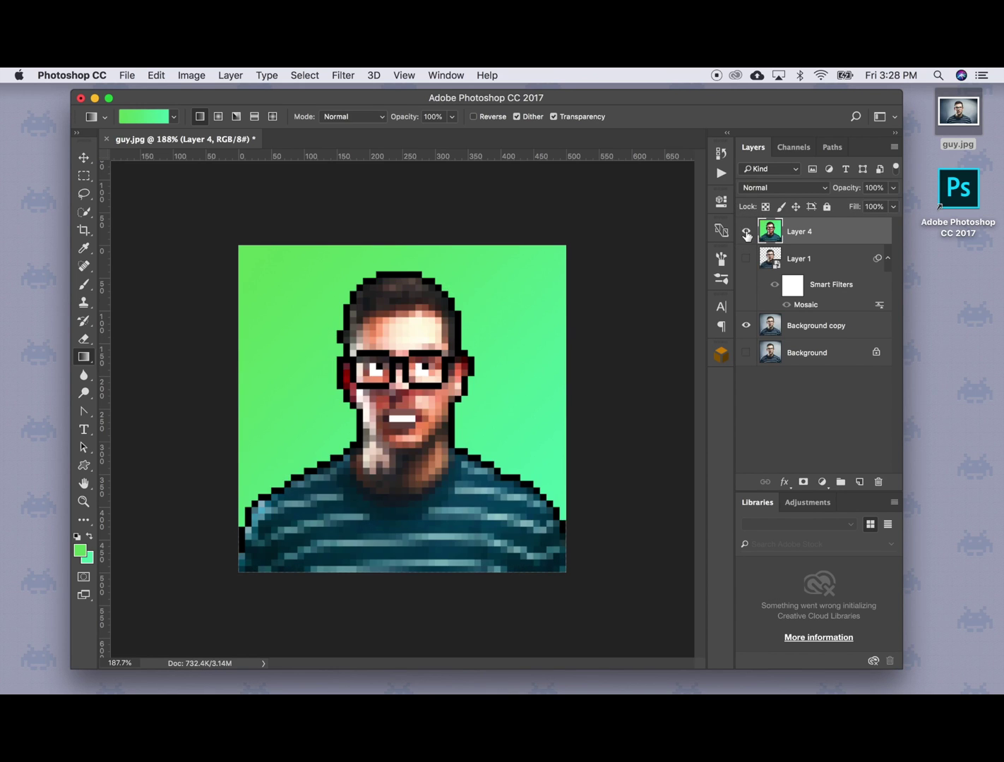